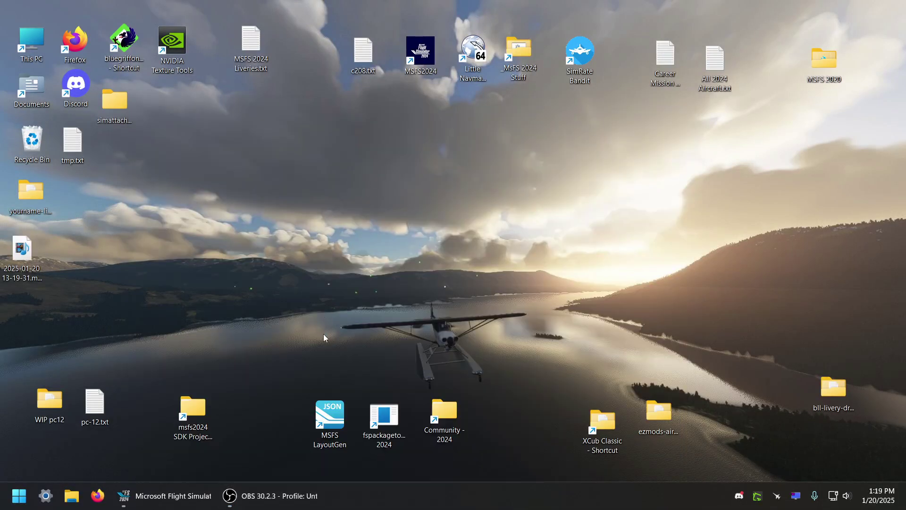
Step: Open the yourname-livery-dhc2-template desktop folder and move and shrink its Explorer window
{"action": "left_click_drag", "start_coordinate": [236, 495], "coordinate": [95, 497]}
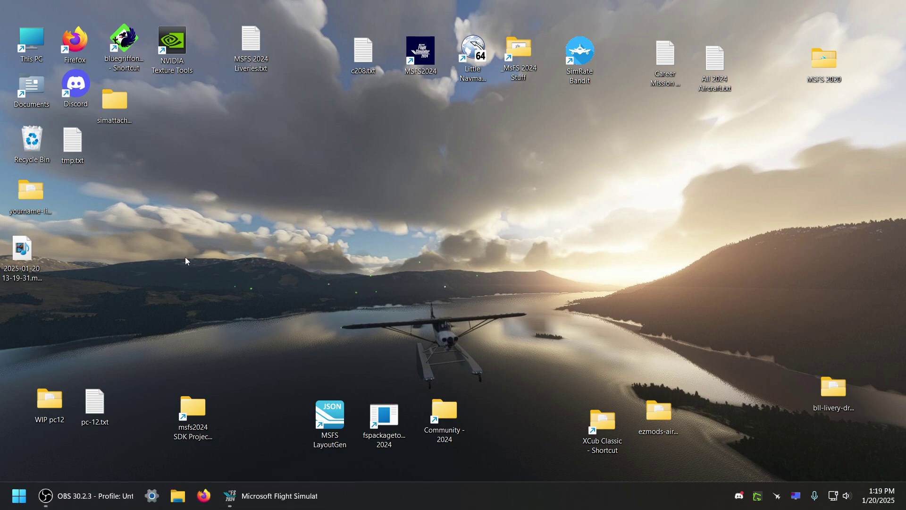
{"action": "left_click_drag", "start_coordinate": [34, 191], "coordinate": [149, 179]}
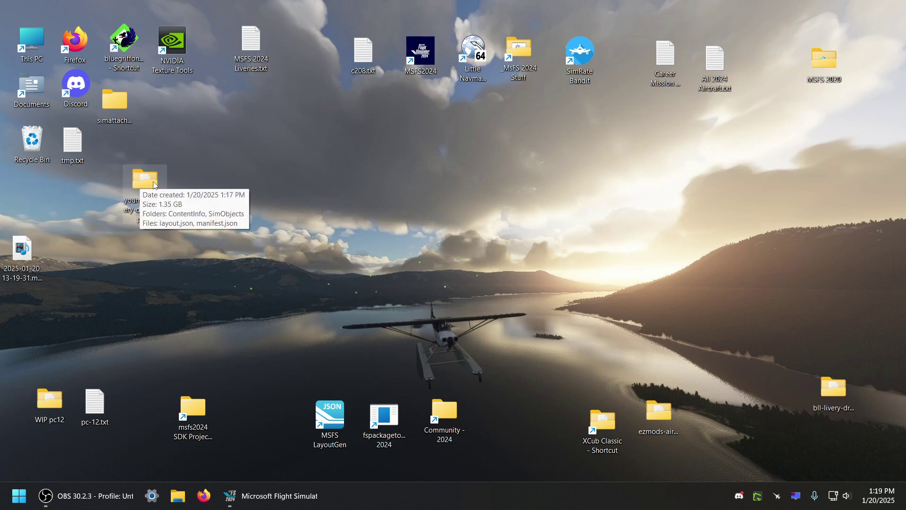
{"action": "left_click_drag", "start_coordinate": [141, 179], "coordinate": [107, 199]}
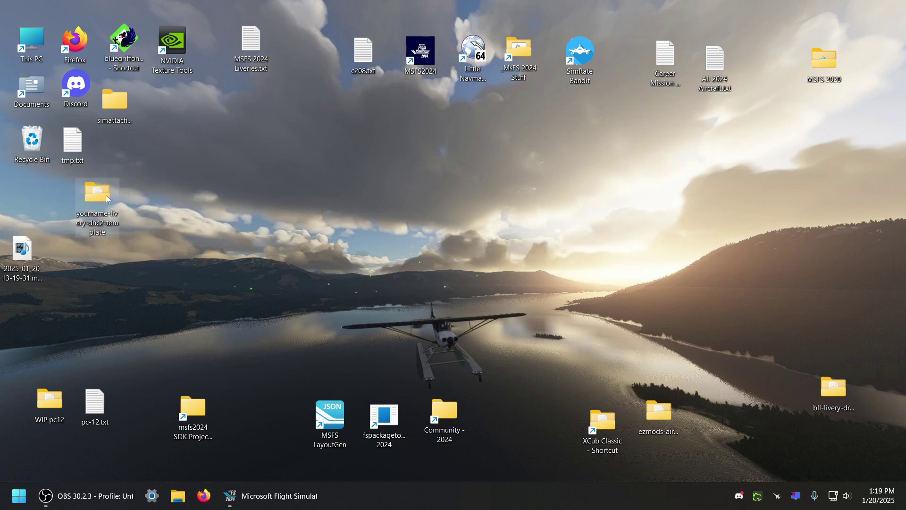
{"action": "double_click", "coordinate": [98, 198]}
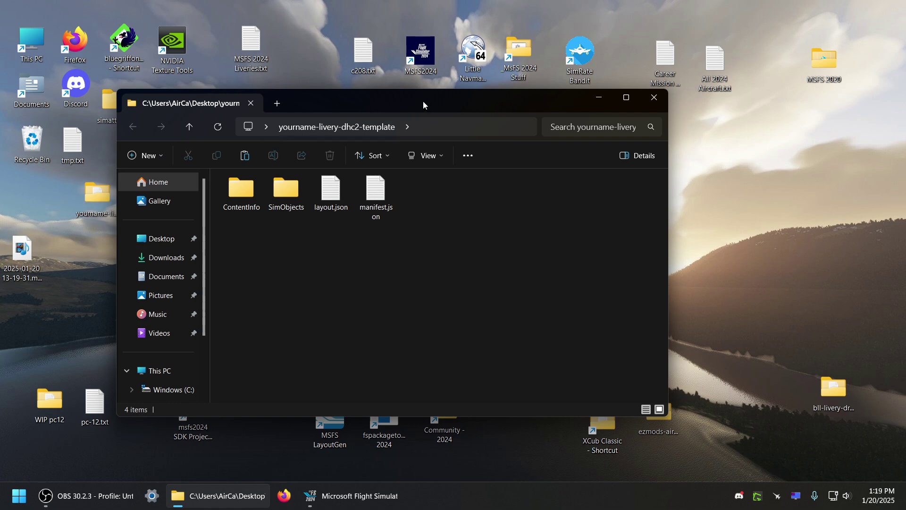
{"action": "left_click_drag", "start_coordinate": [427, 101], "coordinate": [354, 96]}
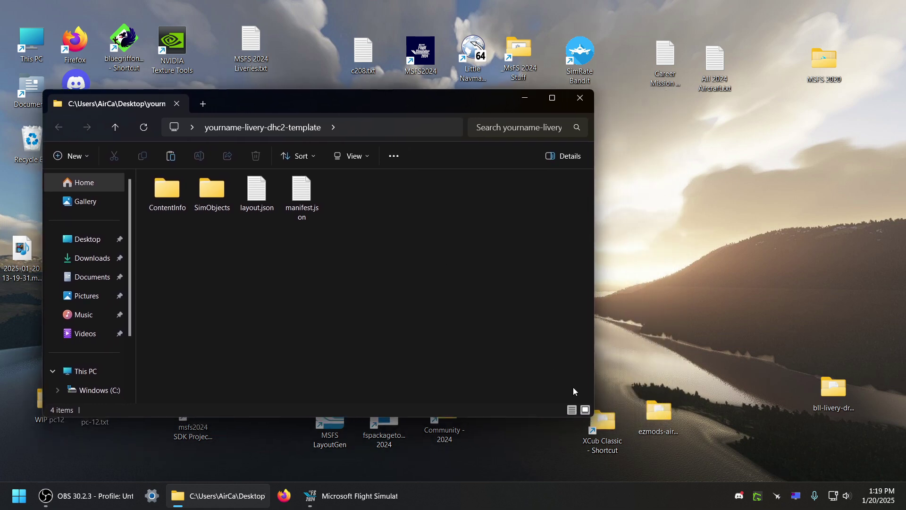
{"action": "left_click_drag", "start_coordinate": [595, 417], "coordinate": [437, 354]}
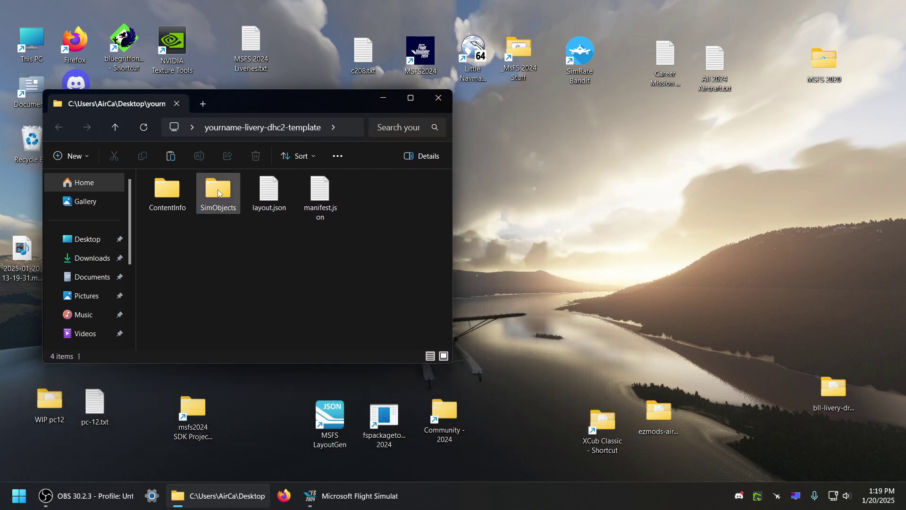
{"action": "left_click_drag", "start_coordinate": [256, 104], "coordinate": [232, 124]}
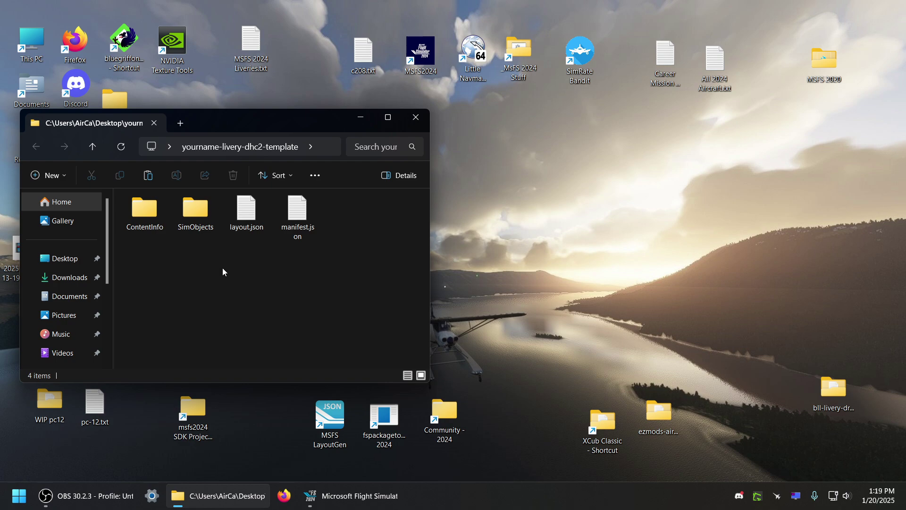
{"action": "left_click", "coordinate": [590, 211]}
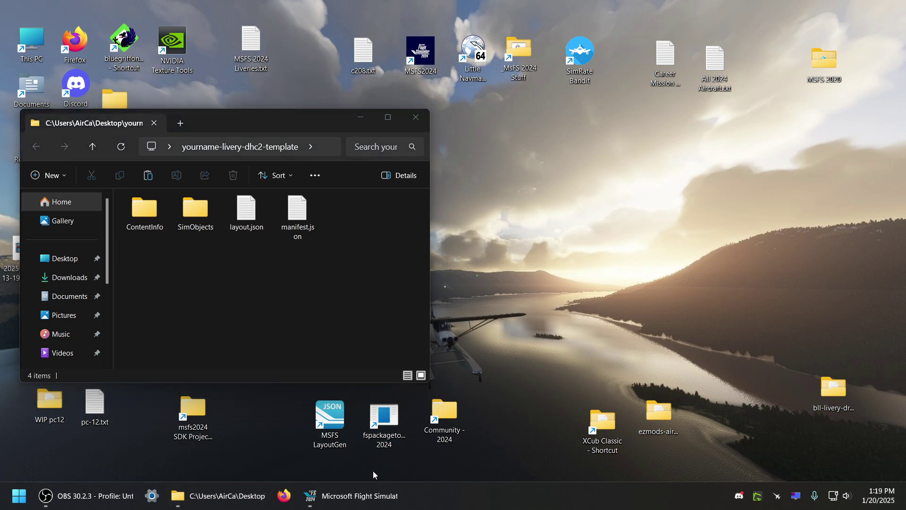
Step: In Flight Simulator 2024, start the VFS Projector under Tools > Virtual File System
{"action": "left_click", "coordinate": [360, 486]}
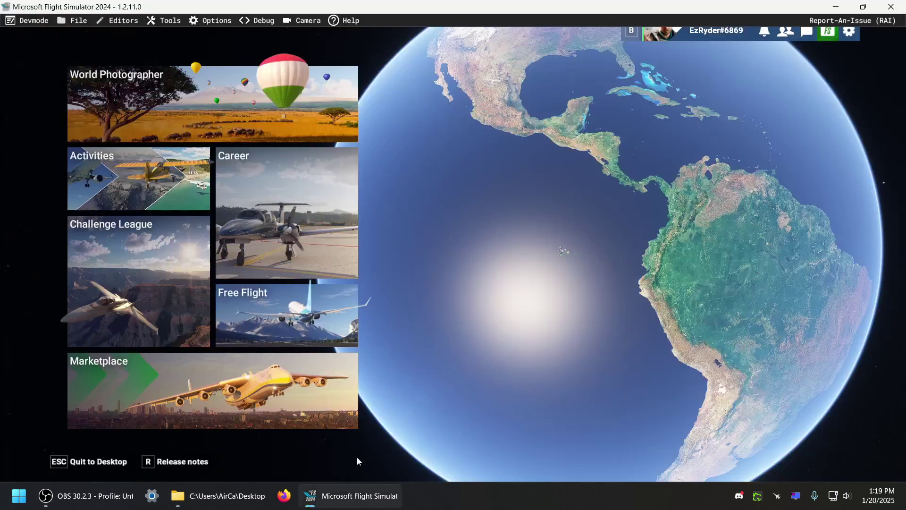
{"action": "left_click", "coordinate": [166, 22]}
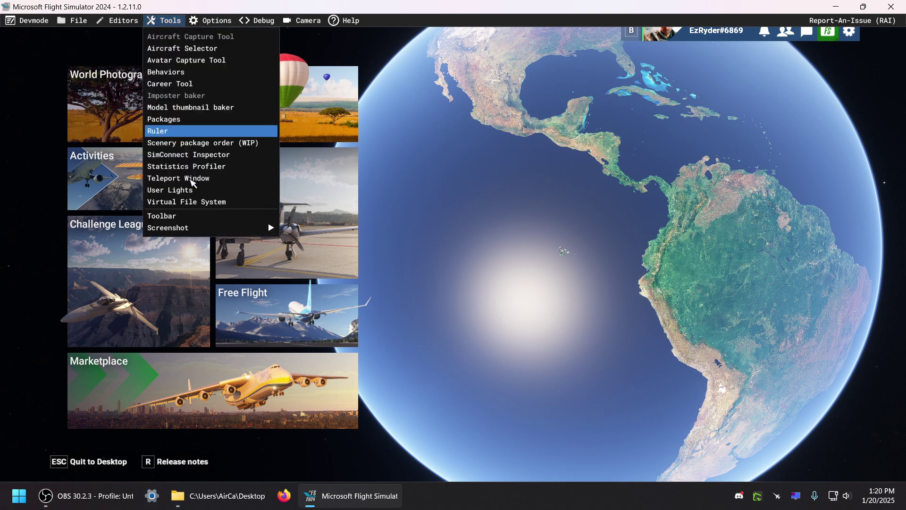
{"action": "left_click", "coordinate": [195, 203]}
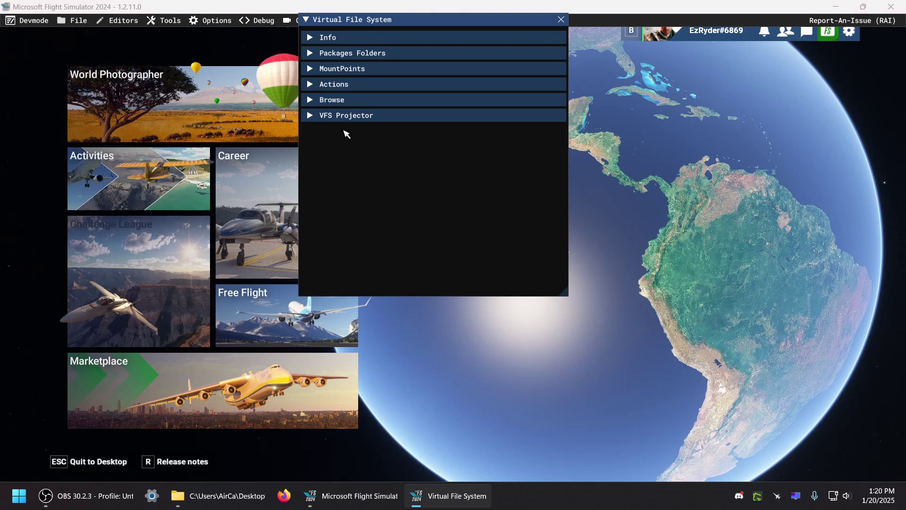
{"action": "left_click", "coordinate": [311, 117]}
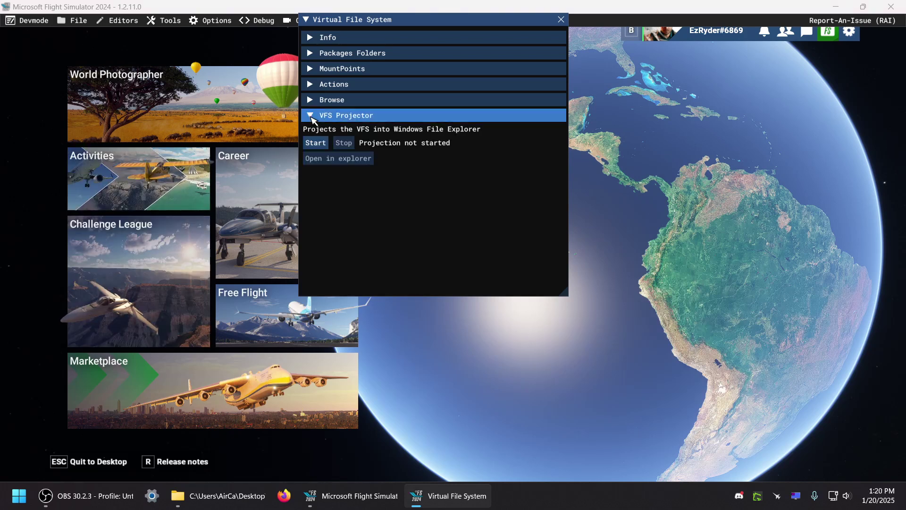
{"action": "left_click", "coordinate": [316, 143]}
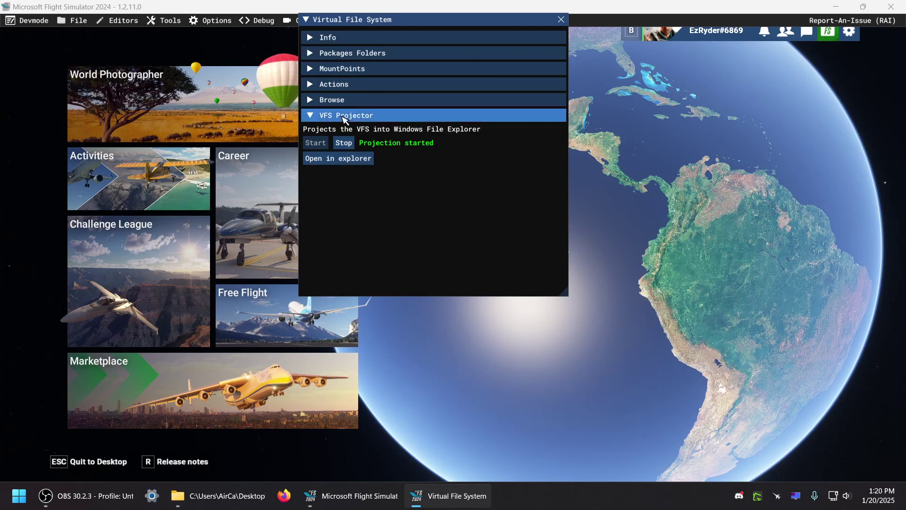
Step: Open the projected files in File Explorer and enter the VFSProjection folder
{"action": "left_click", "coordinate": [345, 162]}
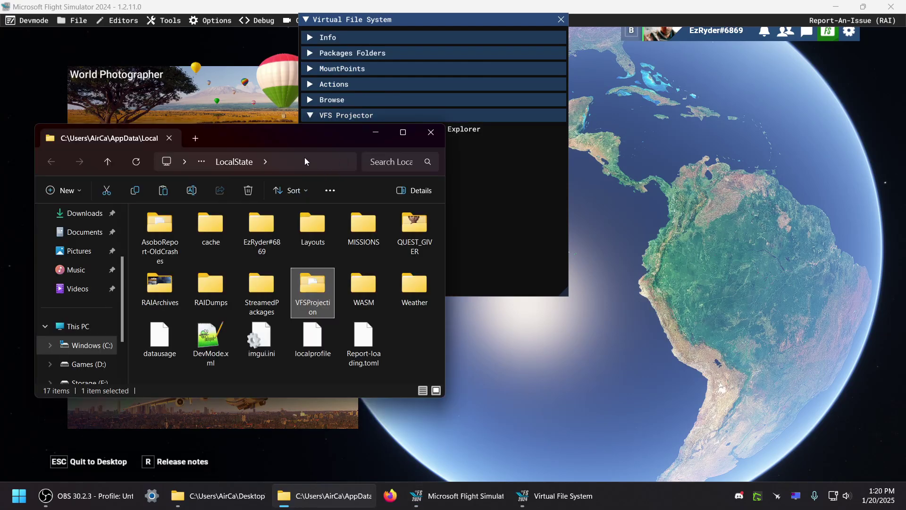
{"action": "left_click_drag", "start_coordinate": [301, 140], "coordinate": [558, 146]}
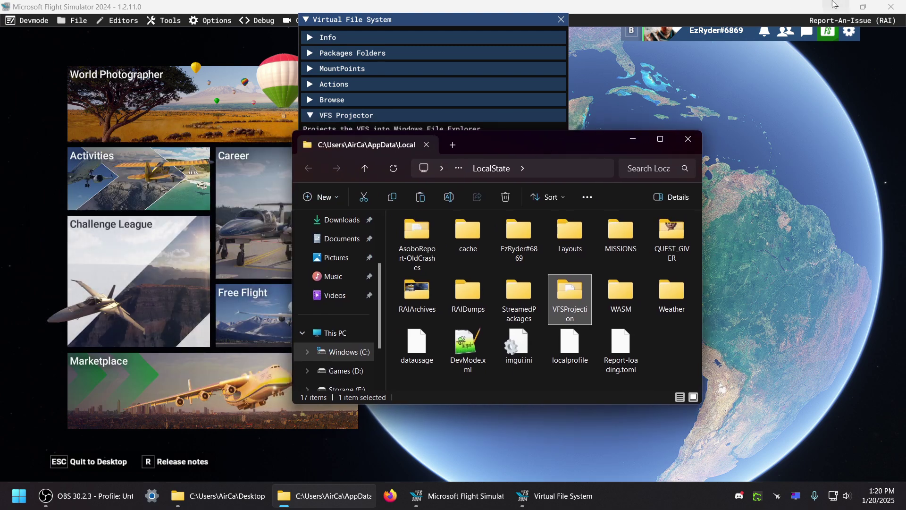
{"action": "left_click", "coordinate": [836, 7]}
{"action": "left_click_drag", "start_coordinate": [465, 496], "coordinate": [170, 495]}
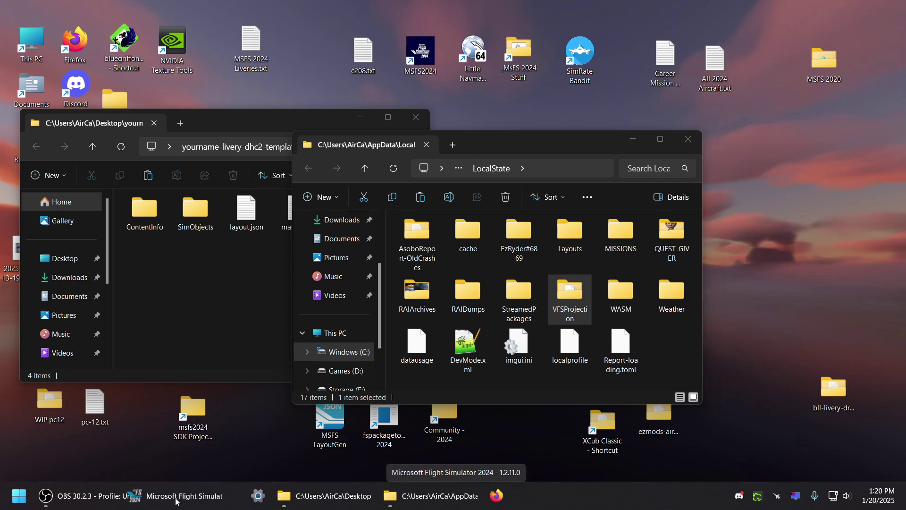
{"action": "double_click", "coordinate": [570, 293]}
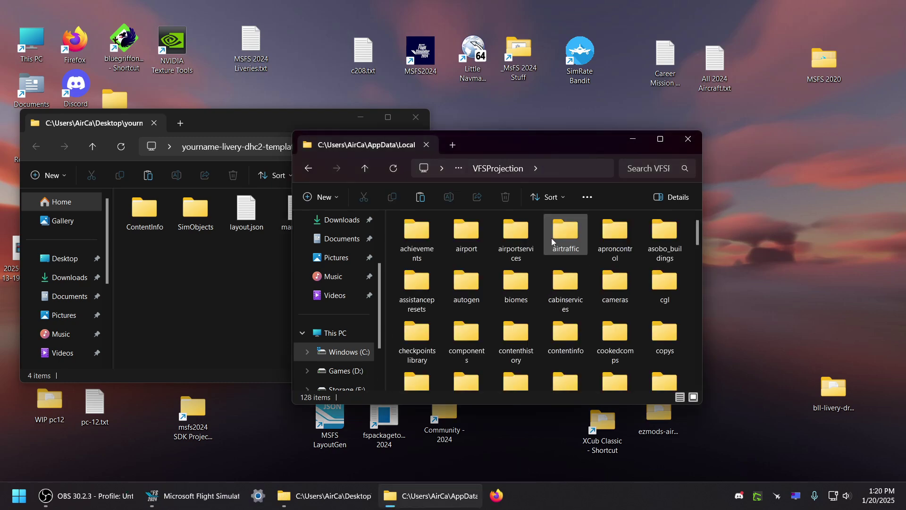
Step: Bring the template window forward and look inside SimObjects > Airplanes
{"action": "left_click", "coordinate": [163, 277]}
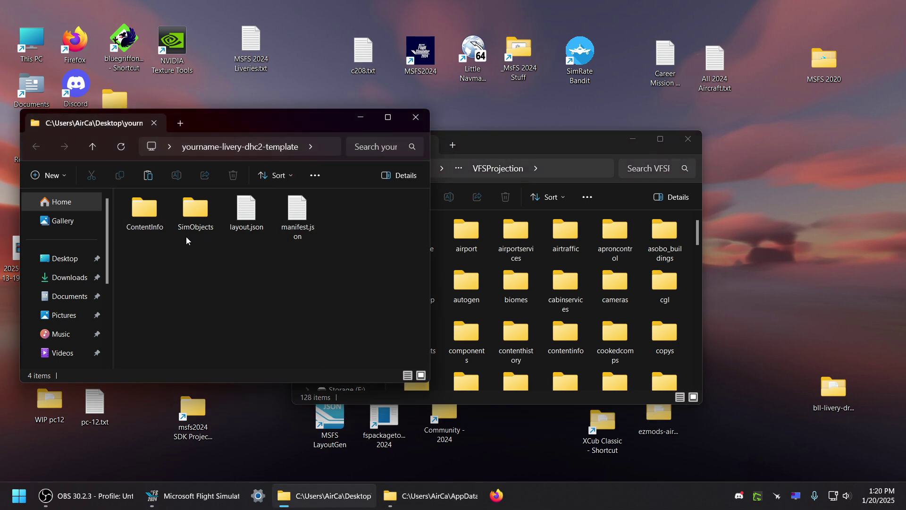
{"action": "left_click_drag", "start_coordinate": [267, 119], "coordinate": [435, 84]}
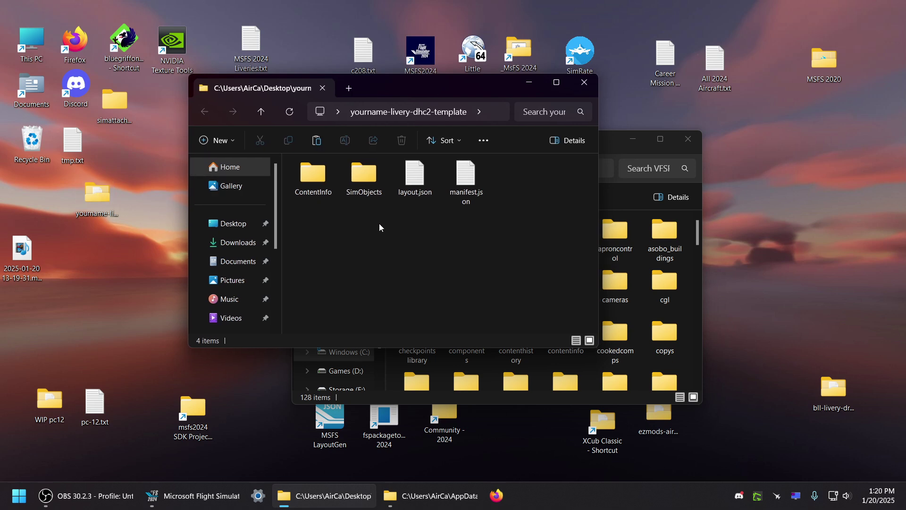
{"action": "double_click", "coordinate": [367, 180]}
{"action": "double_click", "coordinate": [317, 180]}
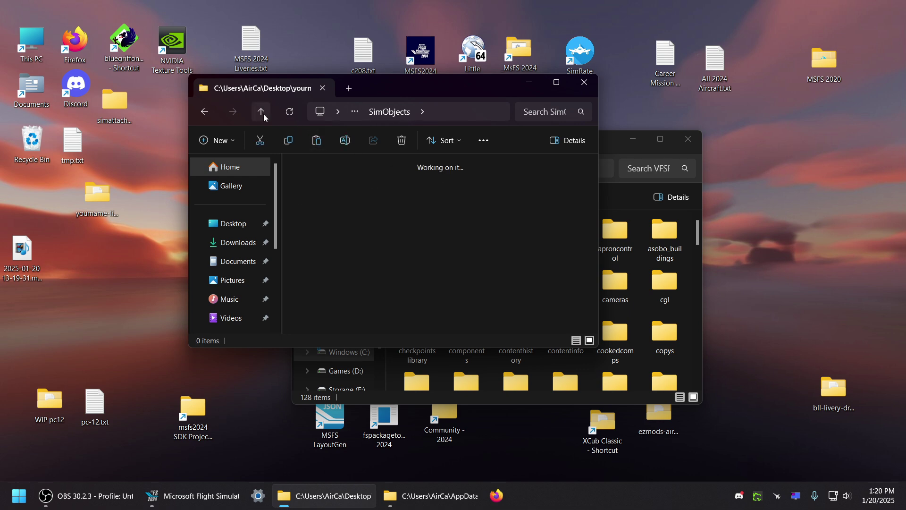
{"action": "left_click", "coordinate": [262, 112]}
{"action": "left_click", "coordinate": [262, 112]}
{"action": "left_click", "coordinate": [313, 176]}
Step: Inspect the template's ContentInfo folder and its yourname-dh2-template subfolder
{"action": "double_click", "coordinate": [312, 176]}
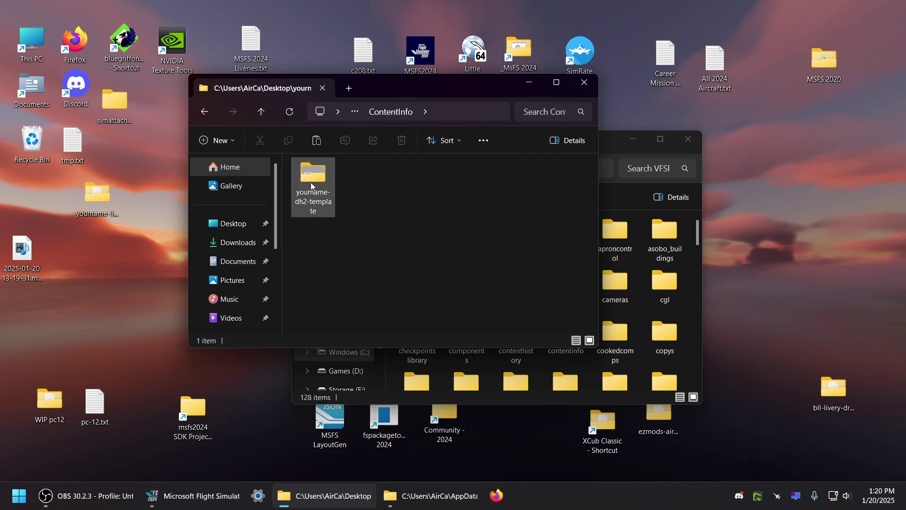
{"action": "double_click", "coordinate": [311, 182]}
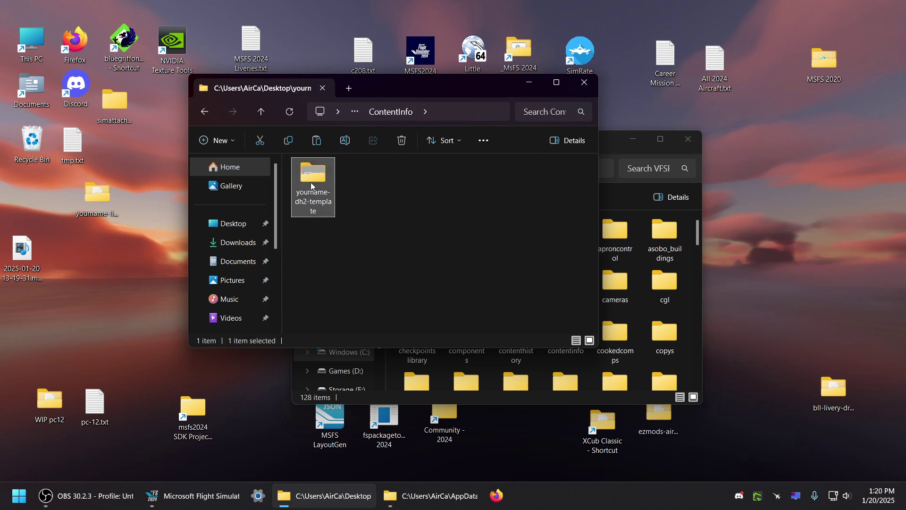
{"action": "left_click", "coordinate": [261, 112]}
{"action": "left_click", "coordinate": [261, 112]}
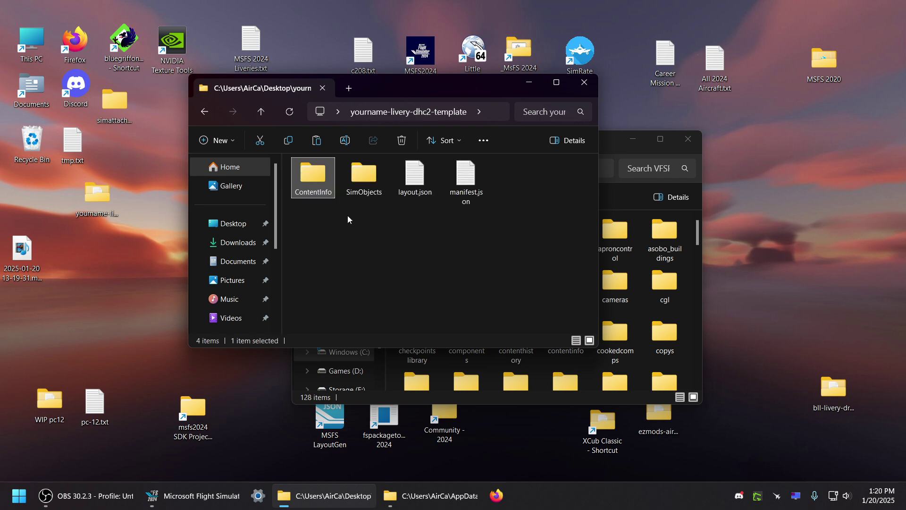
{"action": "double_click", "coordinate": [312, 186]}
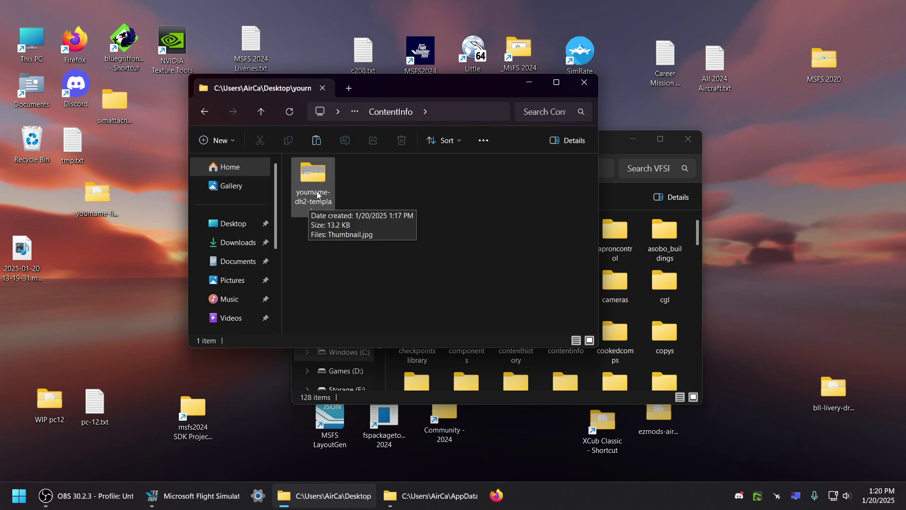
{"action": "left_click", "coordinate": [310, 202]}
Step: Return to the template root and open SimObjects > Airplanes, showing blackbirdsims_dhc2
{"action": "left_click_drag", "start_coordinate": [424, 92], "coordinate": [471, 96]}
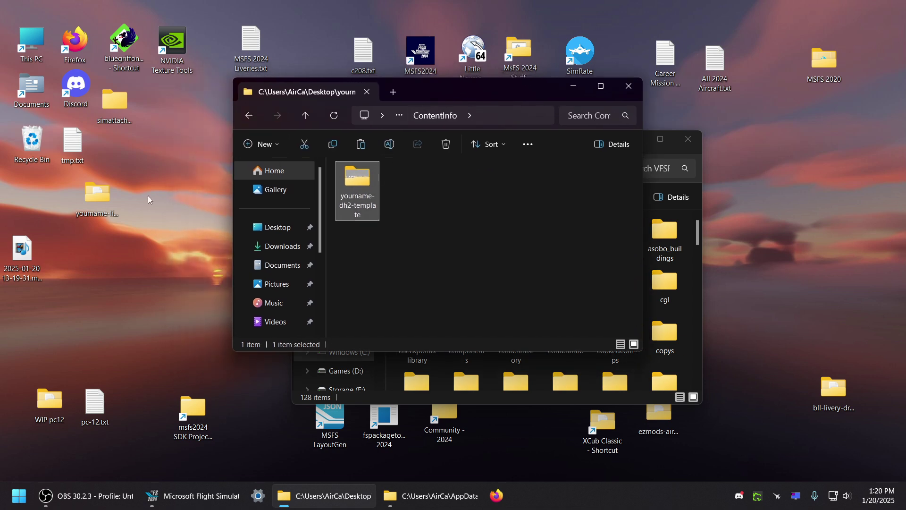
{"action": "left_click", "coordinate": [98, 201]}
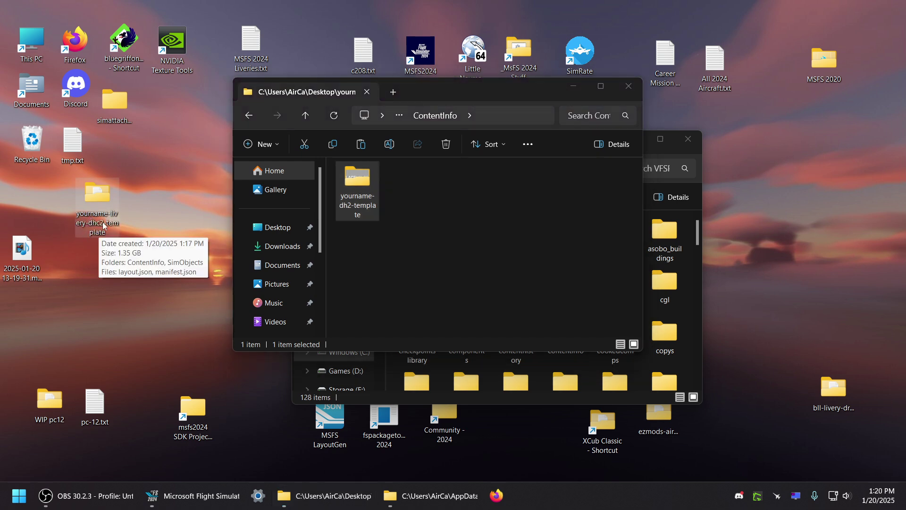
{"action": "left_click", "coordinate": [347, 205]}
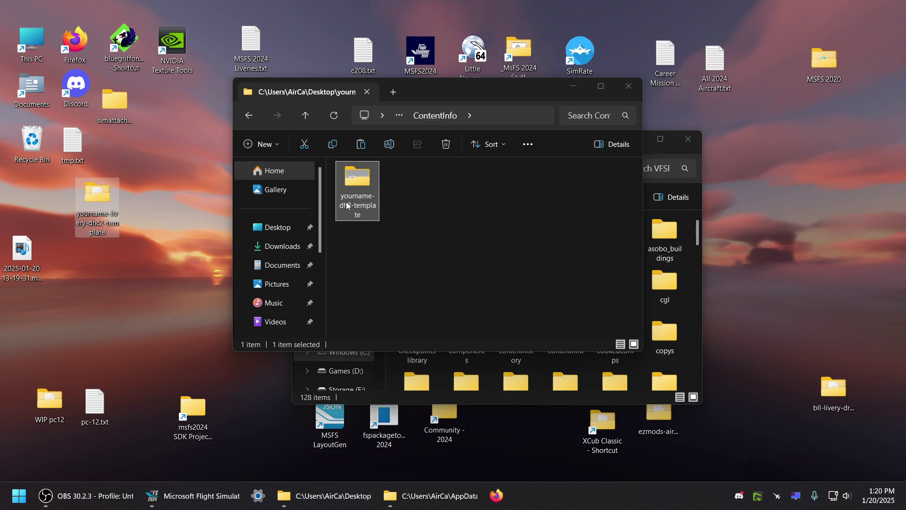
{"action": "left_click", "coordinate": [305, 115]}
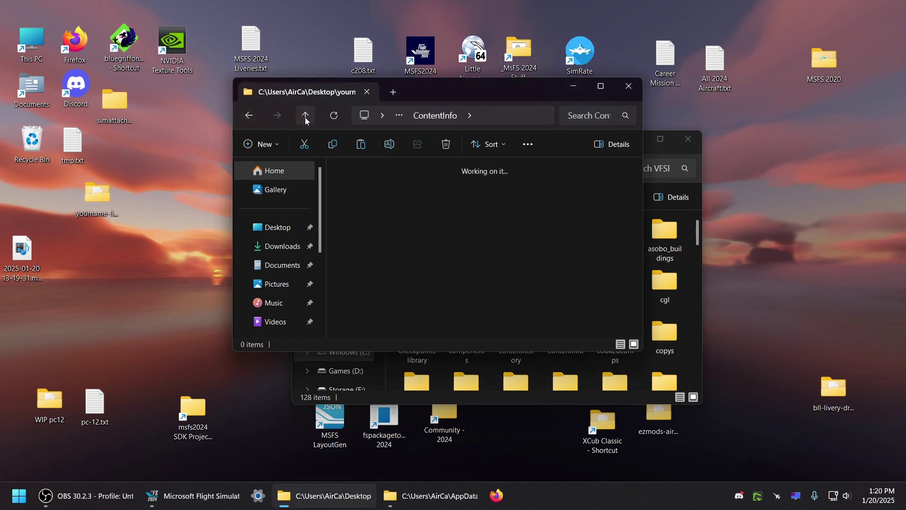
{"action": "left_click_drag", "start_coordinate": [455, 88], "coordinate": [347, 84]}
{"action": "double_click", "coordinate": [303, 173]}
{"action": "double_click", "coordinate": [267, 170]}
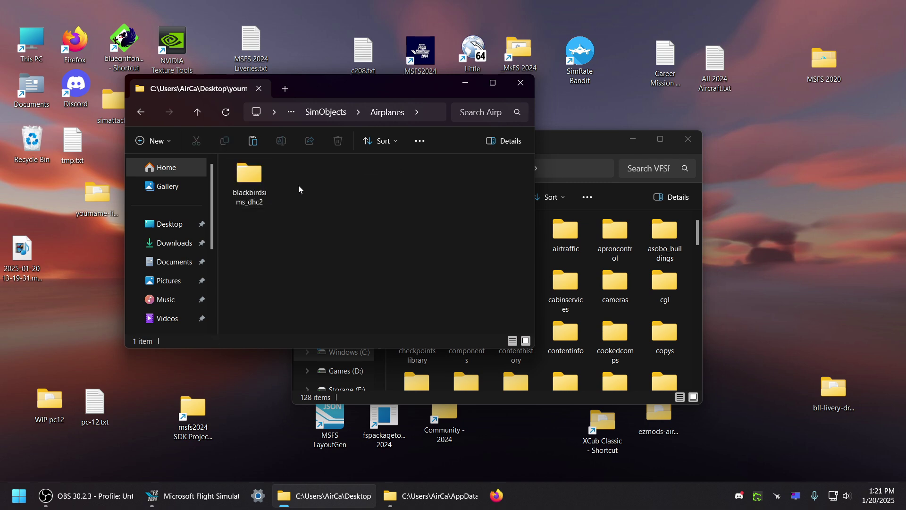
Step: Move the template folder lower on the desktop and scroll VFSProjection down to simobjects
{"action": "left_click_drag", "start_coordinate": [610, 135], "coordinate": [645, 115]}
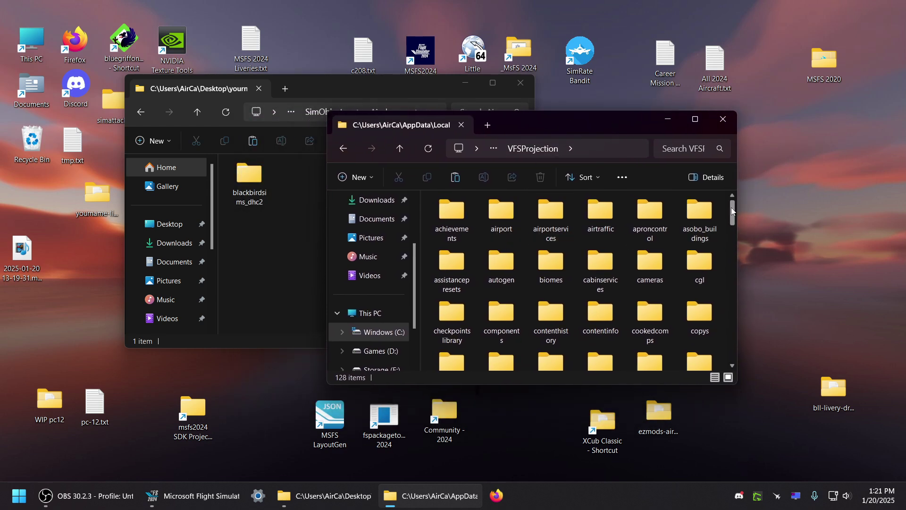
{"action": "left_click", "coordinate": [316, 171]}
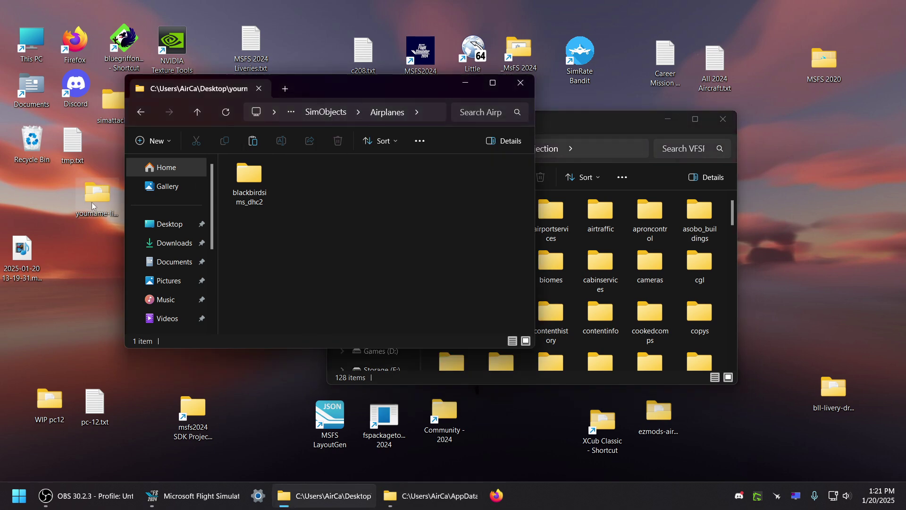
{"action": "left_click_drag", "start_coordinate": [92, 206], "coordinate": [63, 221]}
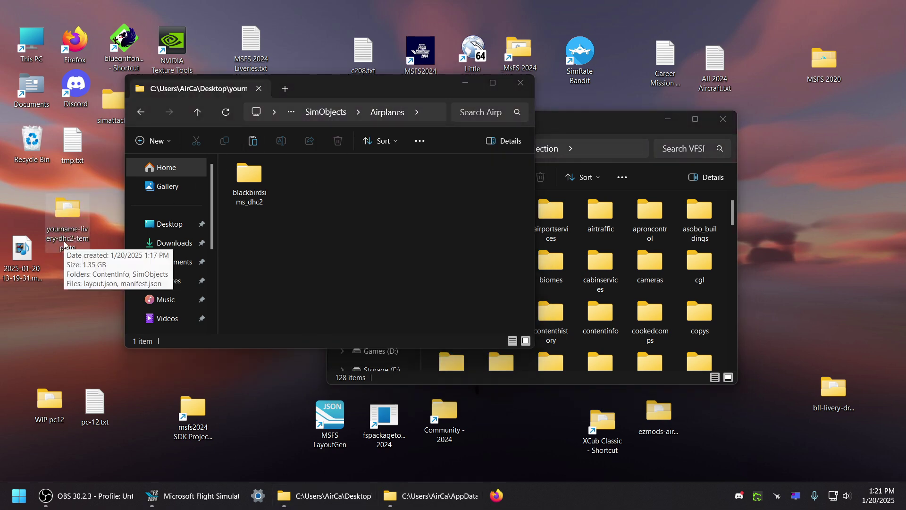
{"action": "left_click", "coordinate": [335, 259]}
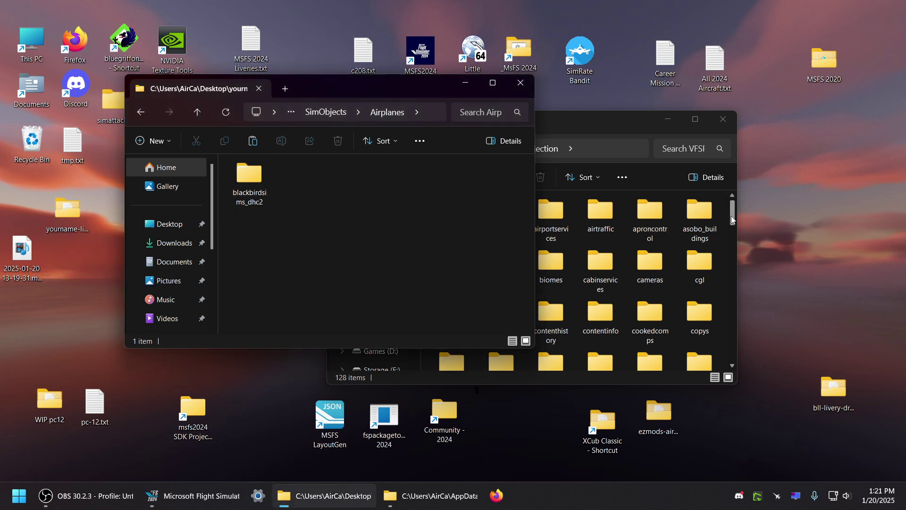
{"action": "left_click_drag", "start_coordinate": [732, 216], "coordinate": [742, 279]}
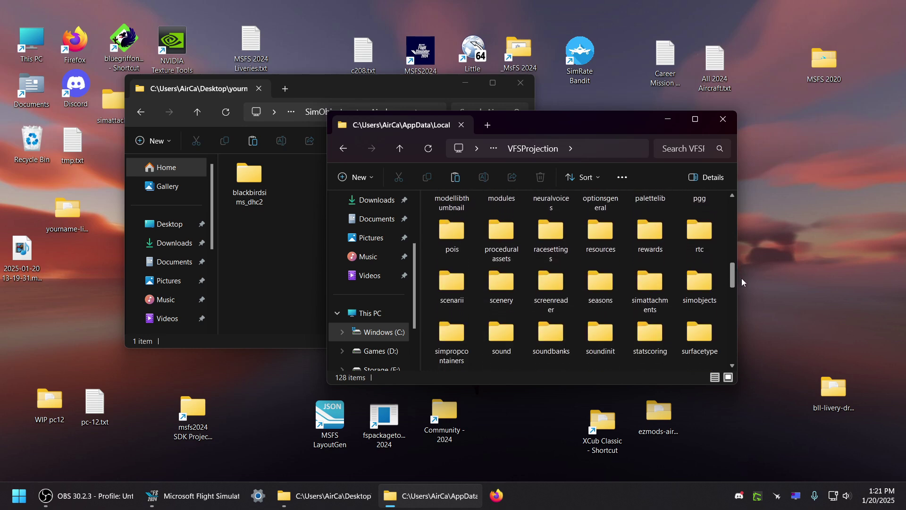
Step: In the projected files, open simobjects > airplanes
{"action": "double_click", "coordinate": [697, 285]}
{"action": "left_click_drag", "start_coordinate": [572, 127], "coordinate": [639, 116]}
{"action": "double_click", "coordinate": [571, 199]}
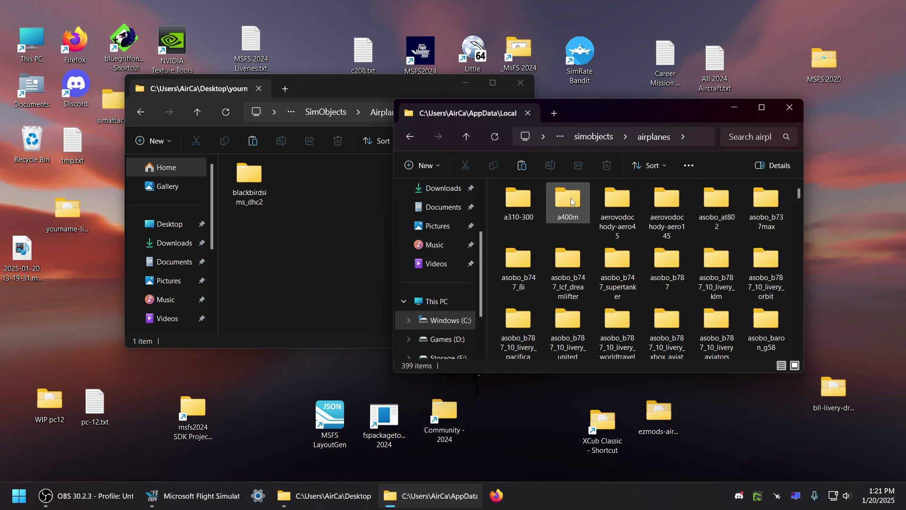
{"action": "left_click", "coordinate": [323, 186]}
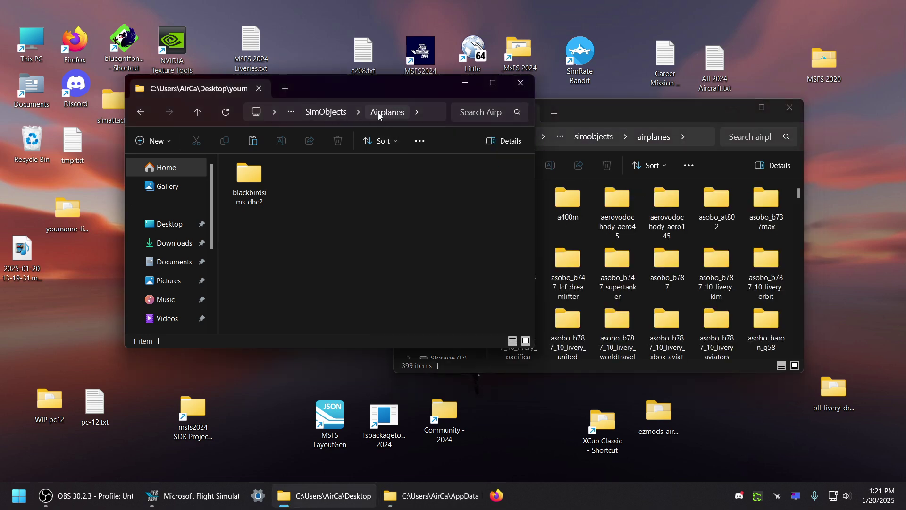
{"action": "left_click", "coordinate": [662, 200]}
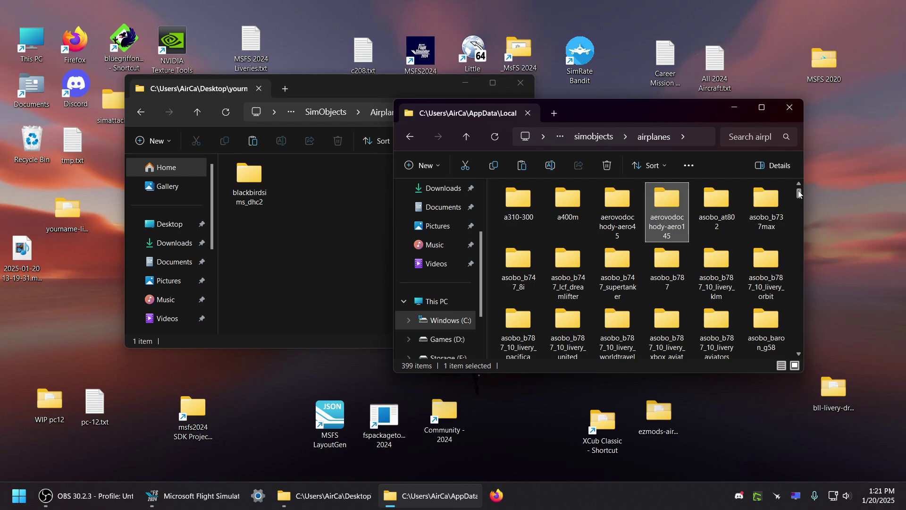
{"action": "left_click_drag", "start_coordinate": [799, 193], "coordinate": [816, 279]}
Step: Take the template window back to its top folder and reopen SimObjects > Airplanes
{"action": "left_click", "coordinate": [622, 218]}
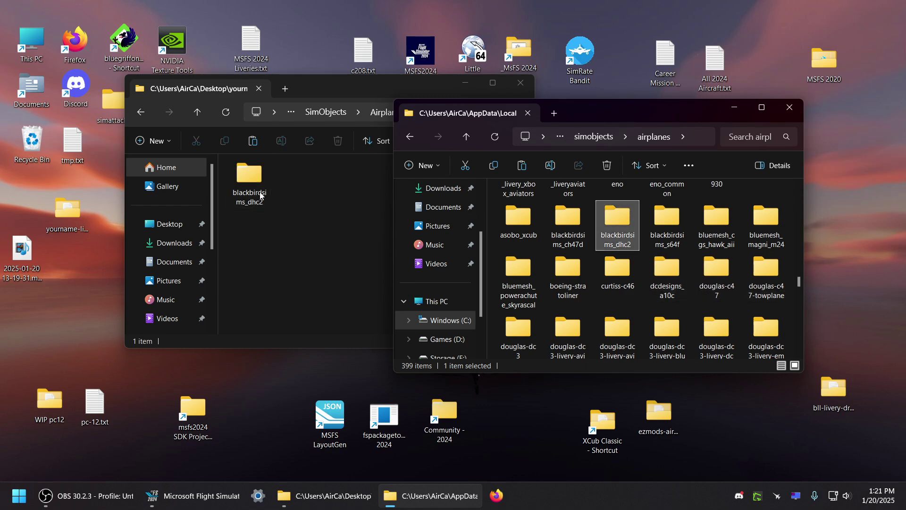
{"action": "left_click", "coordinate": [249, 182]}
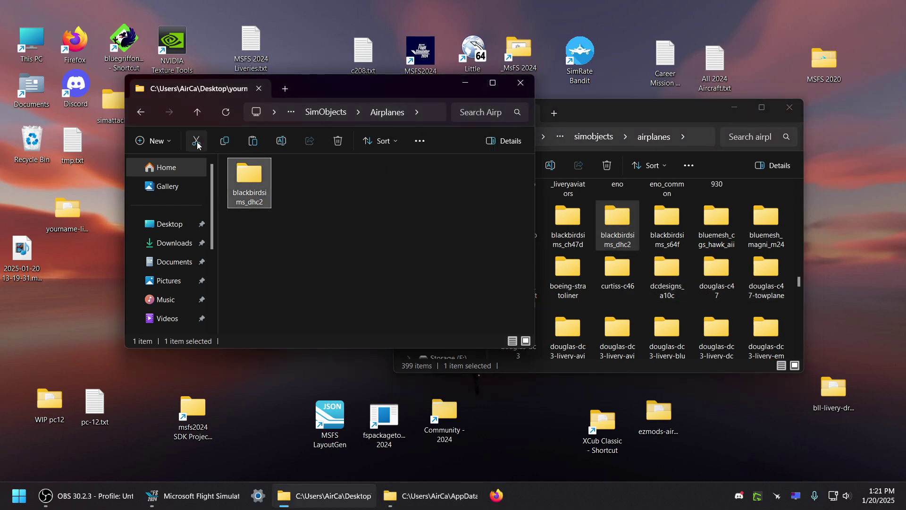
{"action": "left_click", "coordinate": [198, 112]}
{"action": "left_click", "coordinate": [198, 112]}
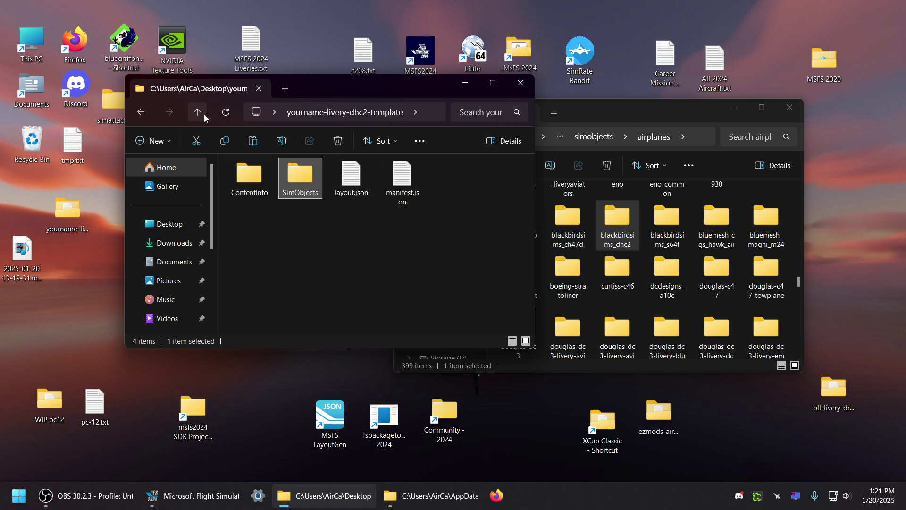
{"action": "double_click", "coordinate": [303, 180]}
{"action": "double_click", "coordinate": [249, 177]}
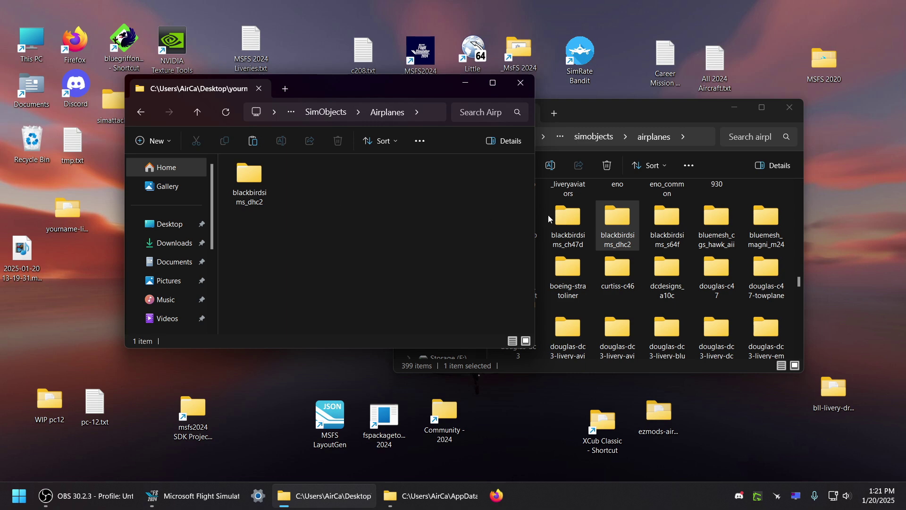
Step: Open blackbirdsims_dhc2 in both the installed and template windows and arrange them side by side
{"action": "left_click", "coordinate": [642, 111]}
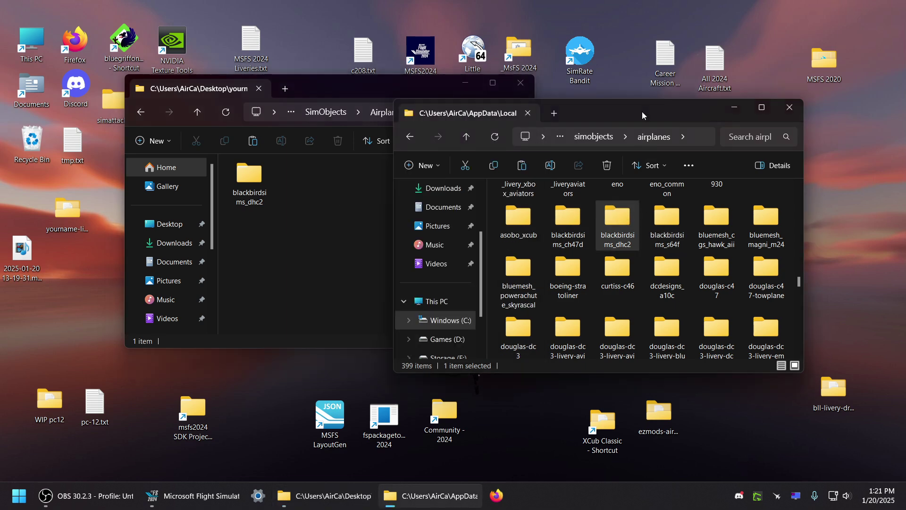
{"action": "left_click", "coordinate": [616, 243]}
{"action": "double_click", "coordinate": [254, 195]}
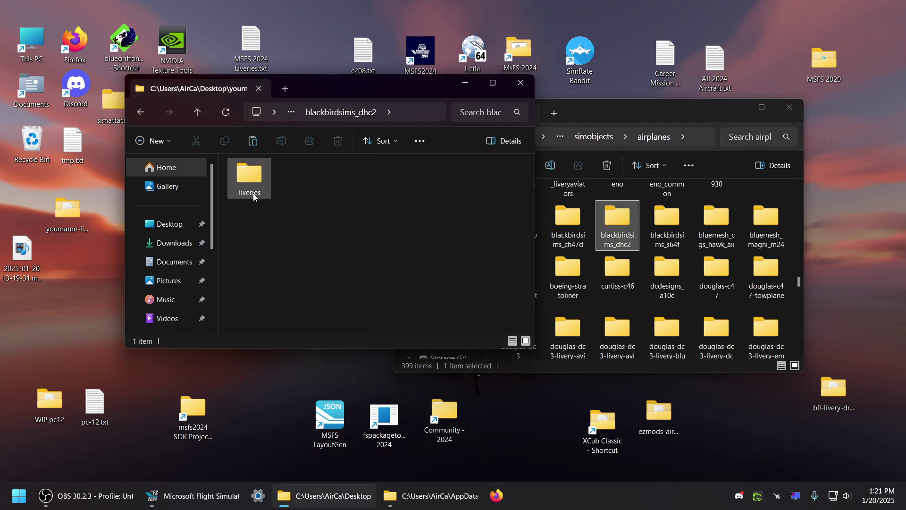
{"action": "double_click", "coordinate": [624, 222]}
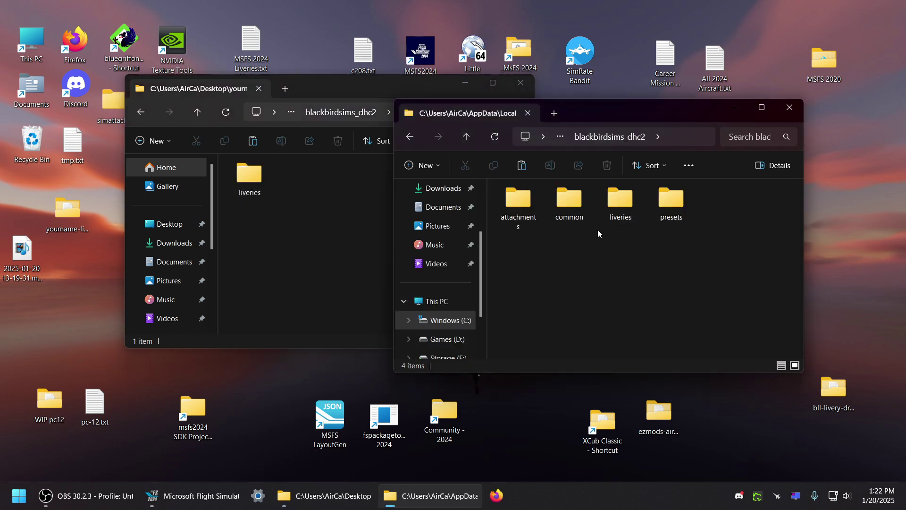
{"action": "left_click", "coordinate": [624, 202]}
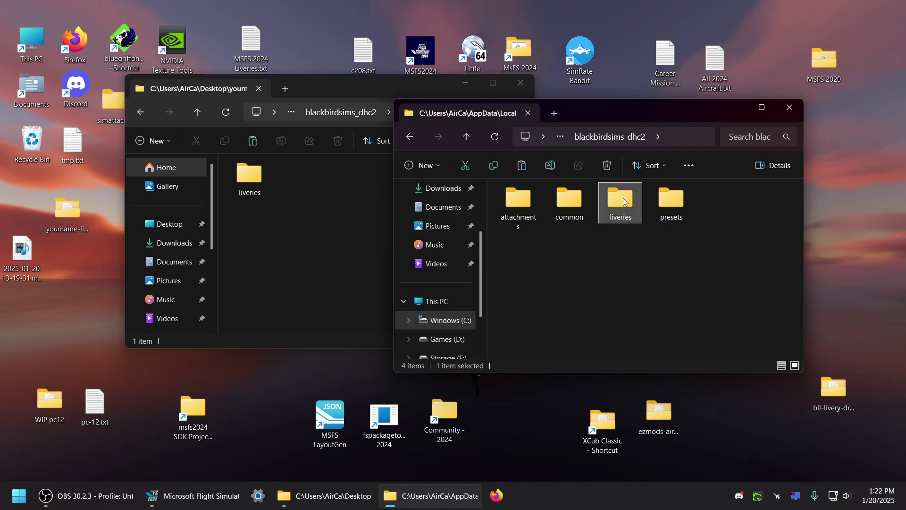
{"action": "left_click", "coordinate": [253, 174]}
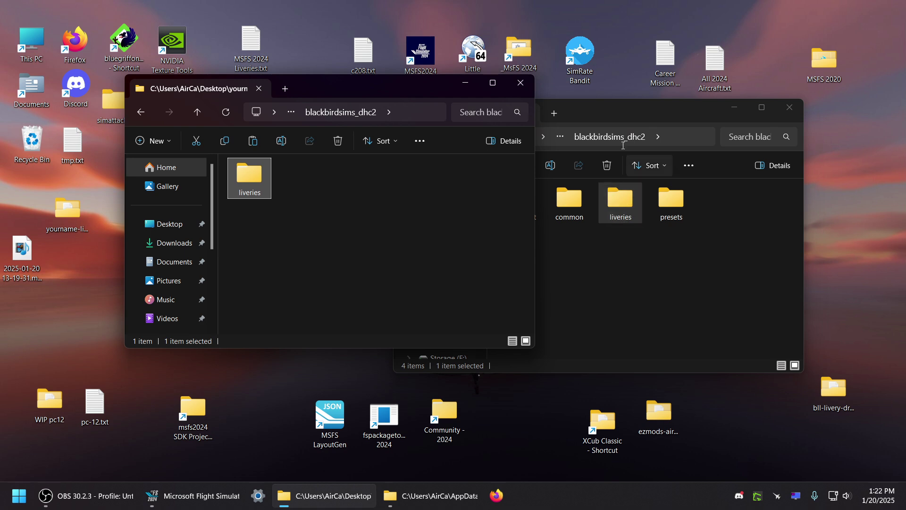
{"action": "left_click_drag", "start_coordinate": [562, 115], "coordinate": [619, 105]}
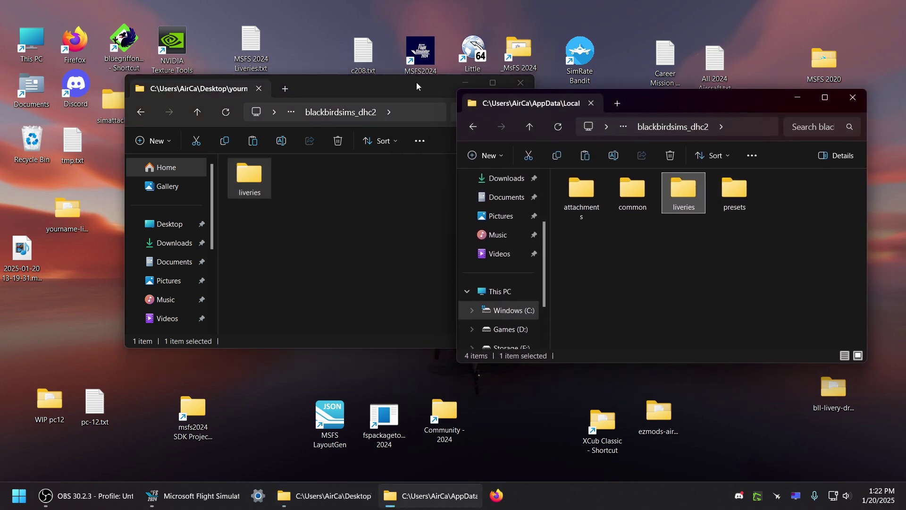
{"action": "left_click_drag", "start_coordinate": [398, 89], "coordinate": [352, 153]}
Step: Open liveries > milviz in both windows, showing the template's floats and wheels folders
{"action": "left_click", "coordinate": [689, 211]}
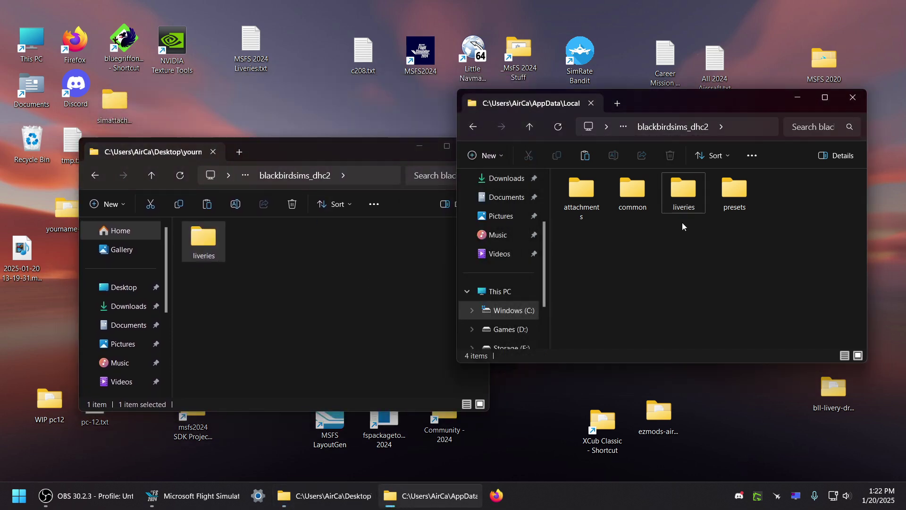
{"action": "double_click", "coordinate": [689, 211]}
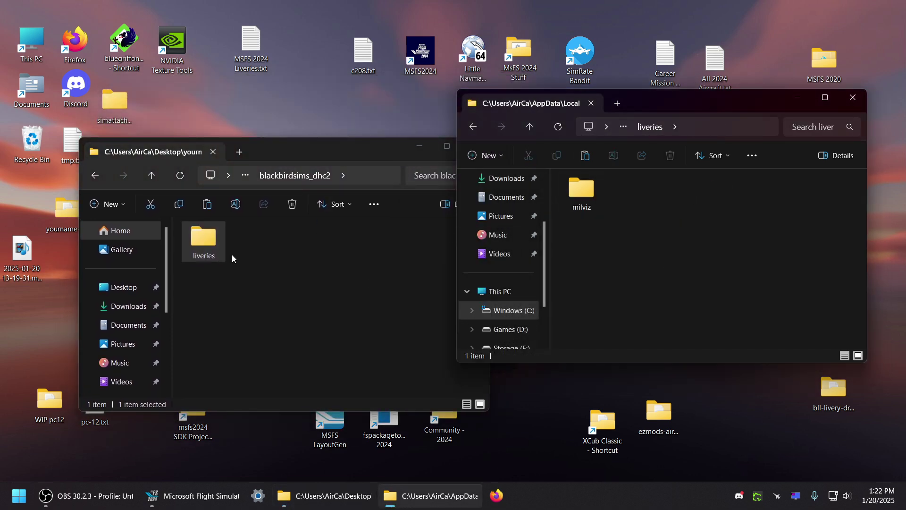
{"action": "double_click", "coordinate": [202, 248]}
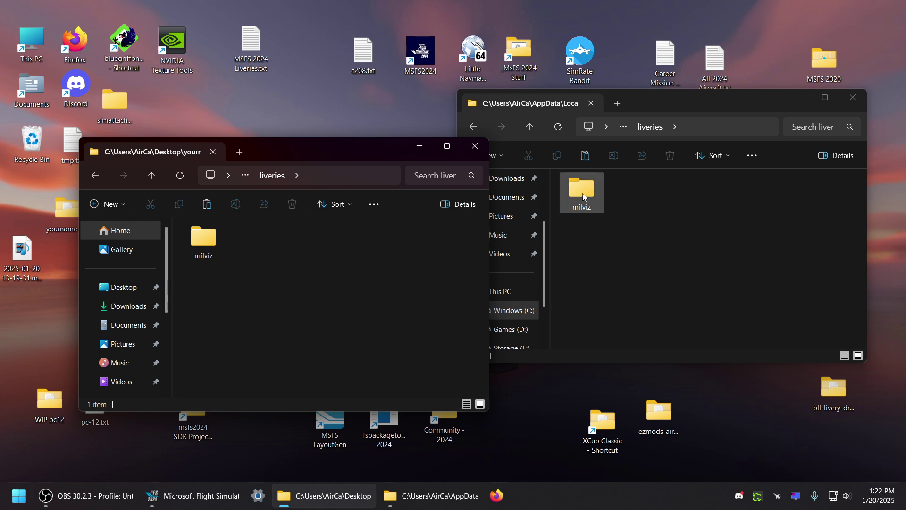
{"action": "left_click", "coordinate": [584, 197]}
{"action": "left_click", "coordinate": [706, 203]}
{"action": "double_click", "coordinate": [582, 191]}
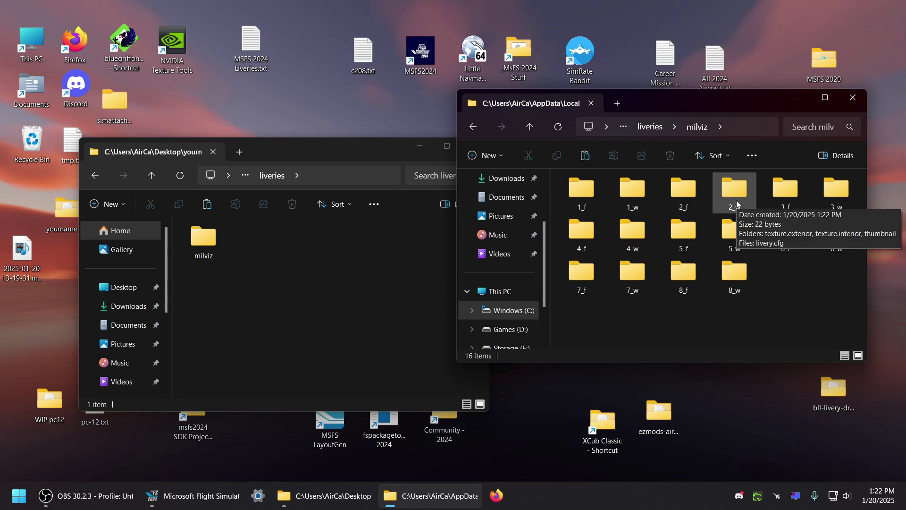
{"action": "double_click", "coordinate": [211, 243]}
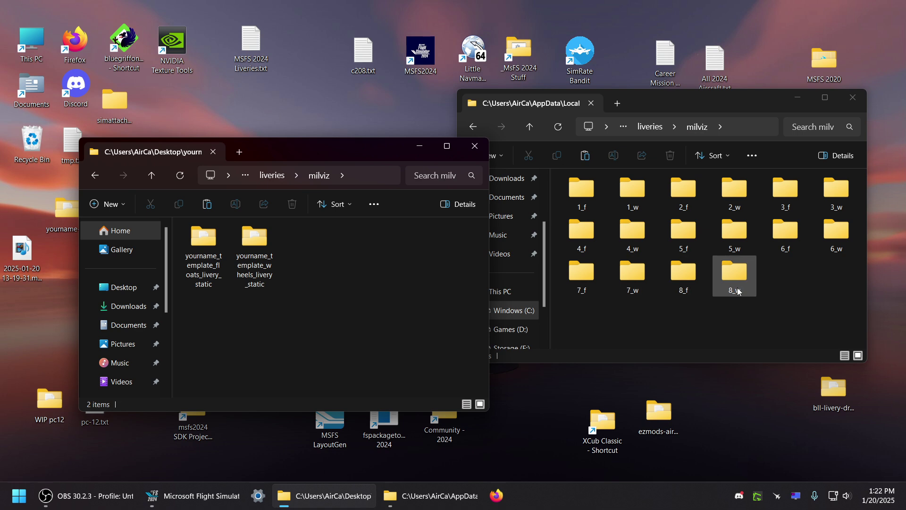
Step: Reopen the installed milviz folder and enter the 1_f livery folder
{"action": "left_click", "coordinate": [812, 282]}
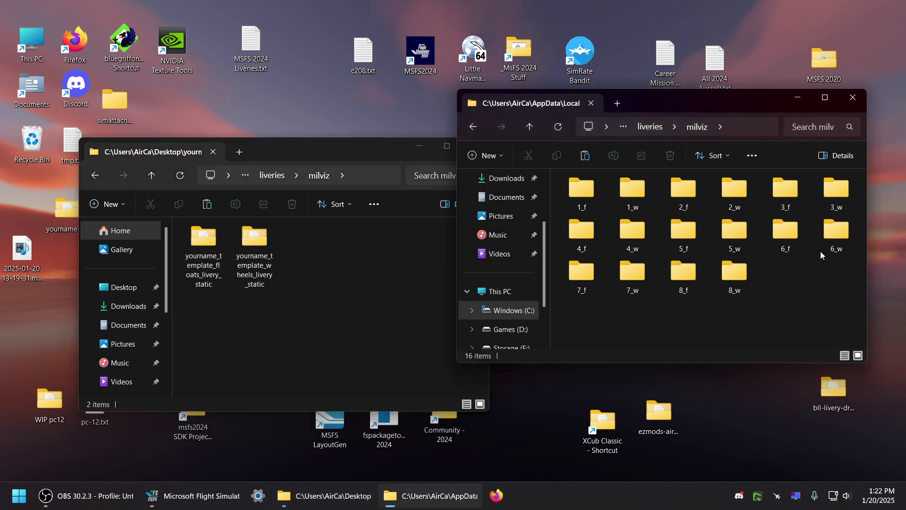
{"action": "left_click", "coordinate": [531, 126]}
{"action": "double_click", "coordinate": [585, 198]}
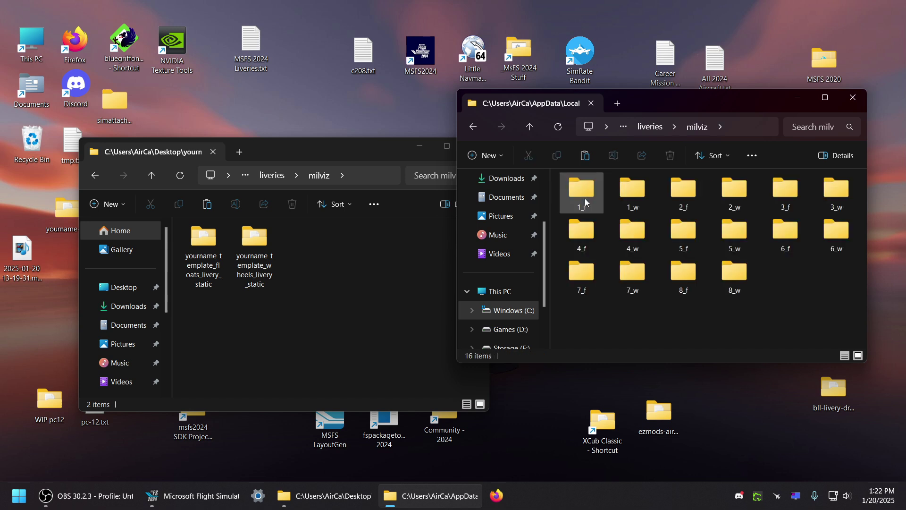
{"action": "double_click", "coordinate": [586, 198]}
Step: Review the 1_f livery.cfg and its required_tags "floats" selection, close it, and return to milviz
{"action": "double_click", "coordinate": [746, 198]}
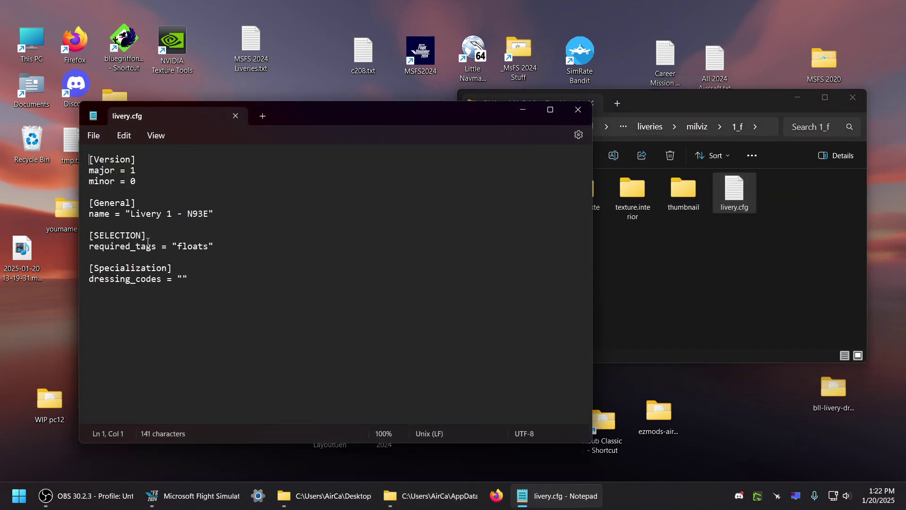
{"action": "left_click_drag", "start_coordinate": [211, 245], "coordinate": [86, 243]}
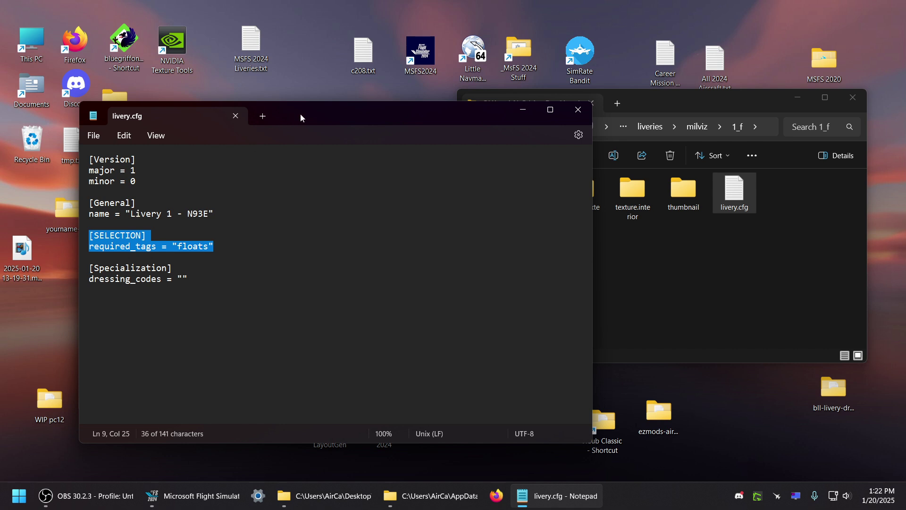
{"action": "left_click_drag", "start_coordinate": [304, 118], "coordinate": [527, 107]}
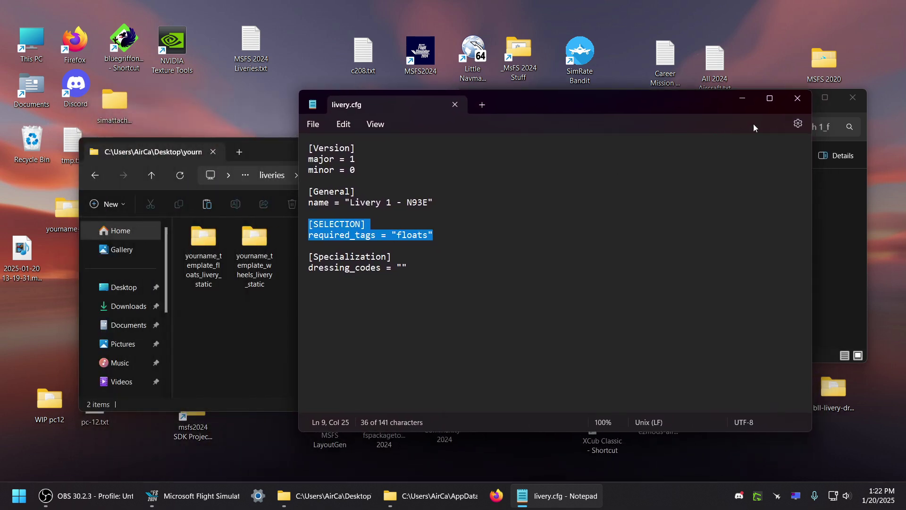
{"action": "left_click", "coordinate": [800, 105]}
{"action": "left_click", "coordinate": [531, 124]}
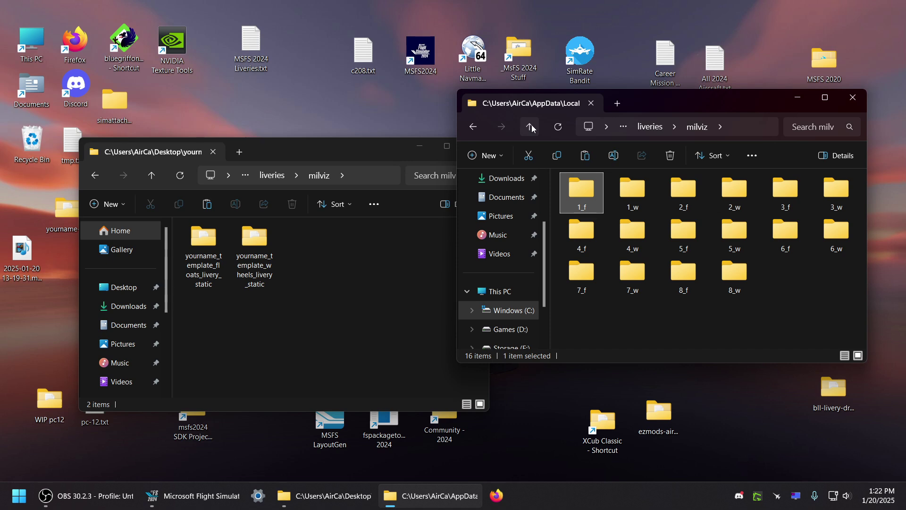
Step: Look inside the 1_w livery and compare the milviz liveries with the template's floats folder
{"action": "double_click", "coordinate": [629, 191]}
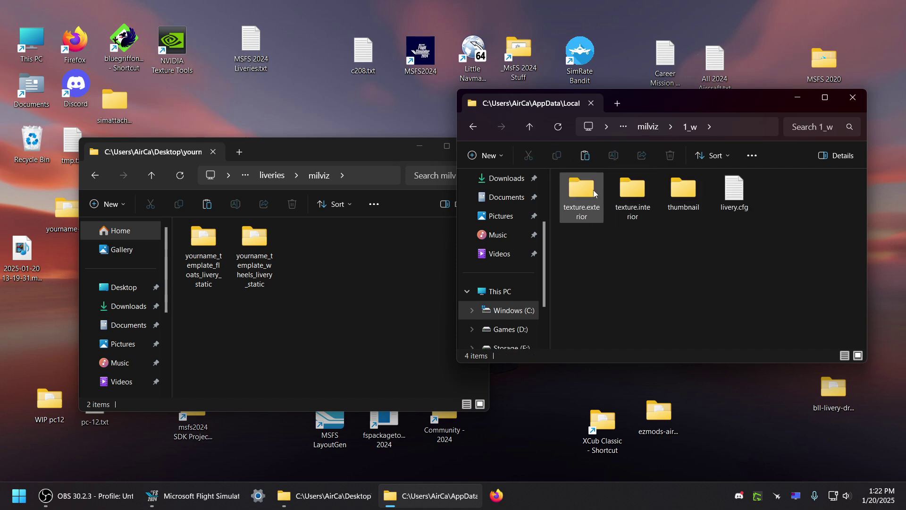
{"action": "left_click", "coordinate": [532, 127]}
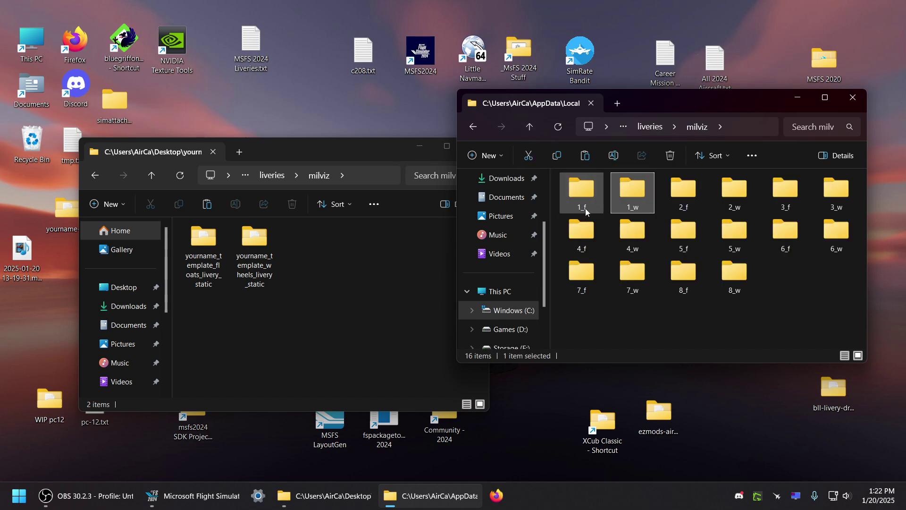
{"action": "left_click", "coordinate": [735, 191]}
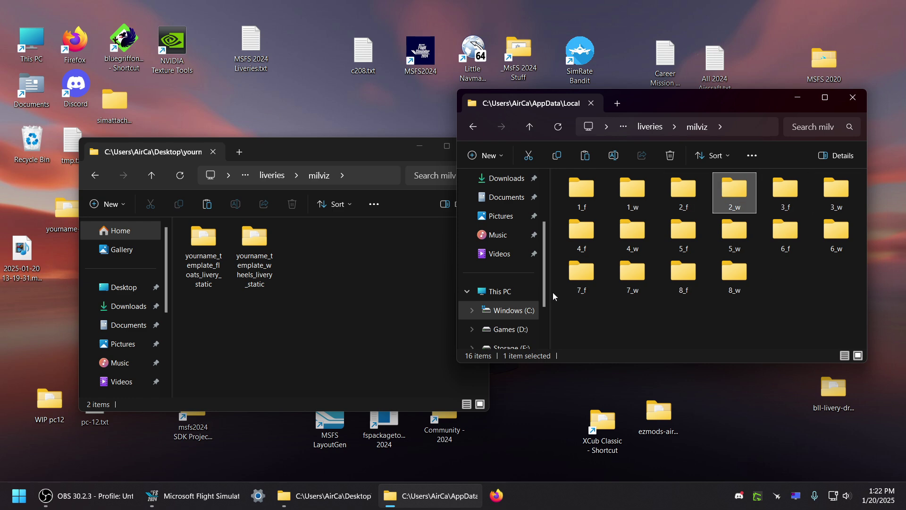
{"action": "left_click", "coordinate": [651, 189]}
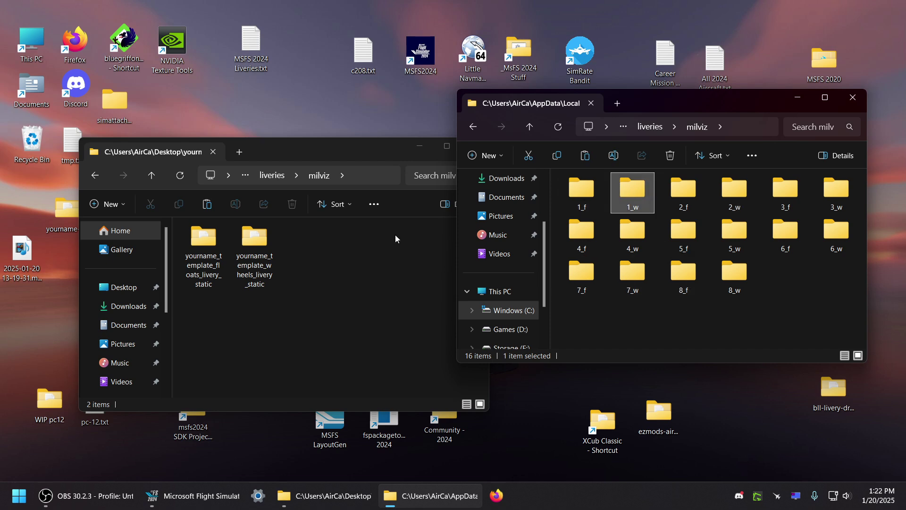
{"action": "left_click", "coordinate": [193, 282]}
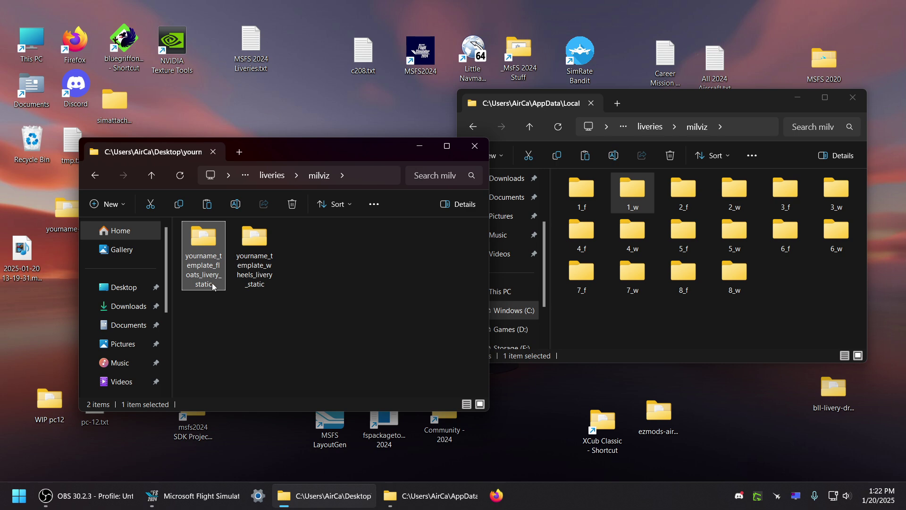
{"action": "left_click", "coordinate": [630, 193]}
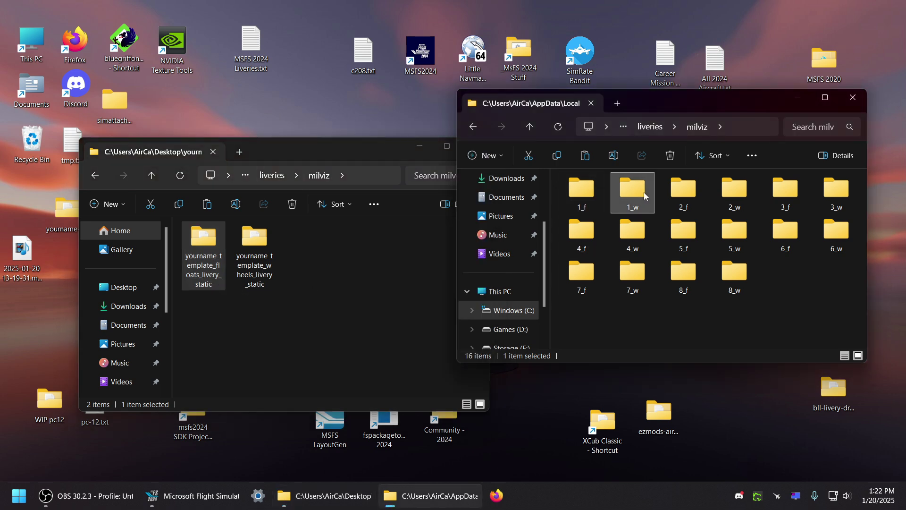
{"action": "left_click", "coordinate": [207, 243]}
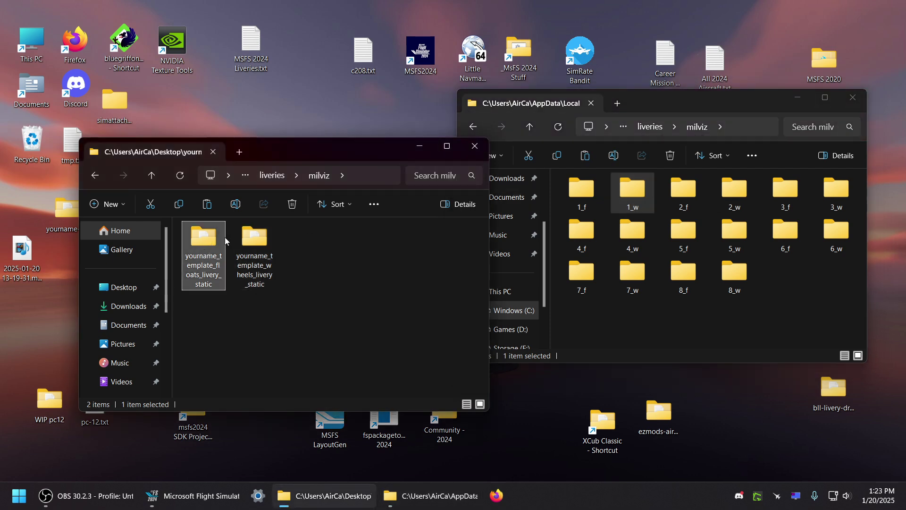
{"action": "left_click", "coordinate": [307, 246]}
Step: Bring the template back into liveries > milviz and open the installed 1_f livery folder
{"action": "left_click_drag", "start_coordinate": [333, 162], "coordinate": [344, 140]}
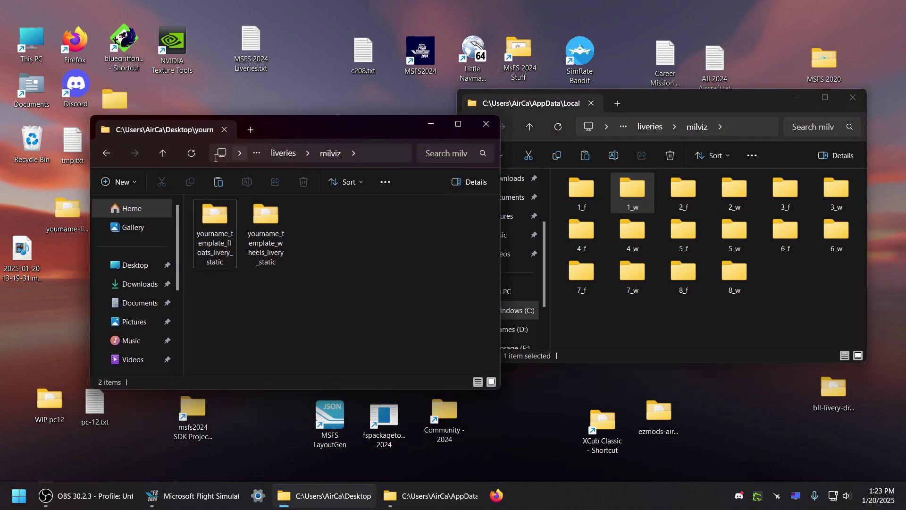
{"action": "left_click", "coordinate": [162, 153]}
{"action": "left_click", "coordinate": [162, 153]}
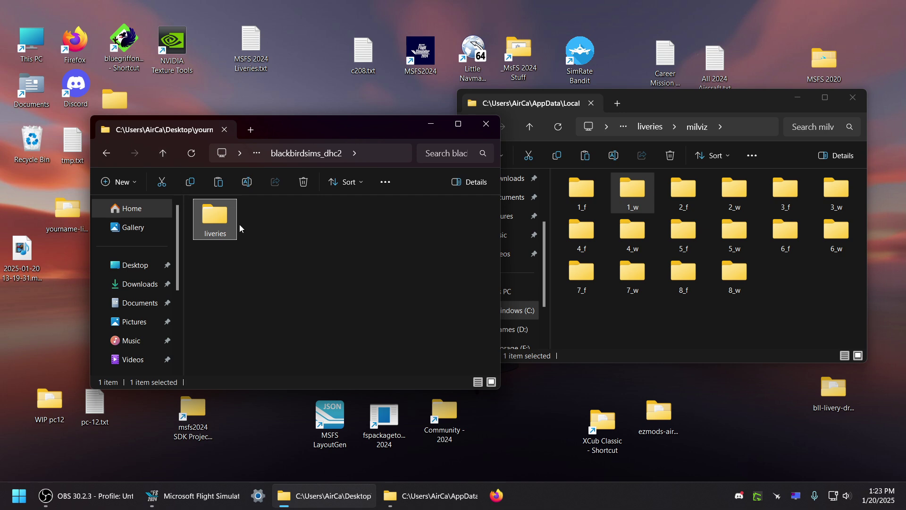
{"action": "double_click", "coordinate": [220, 216]}
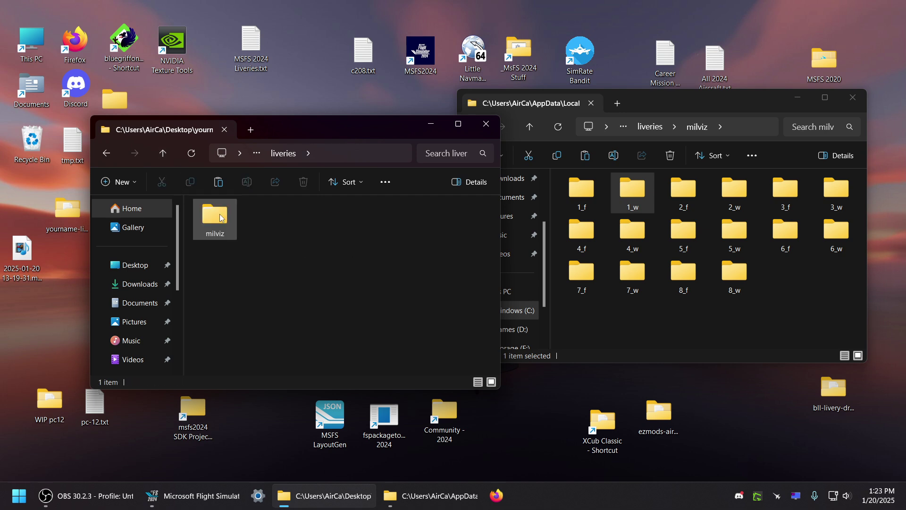
{"action": "left_click", "coordinate": [752, 172]}
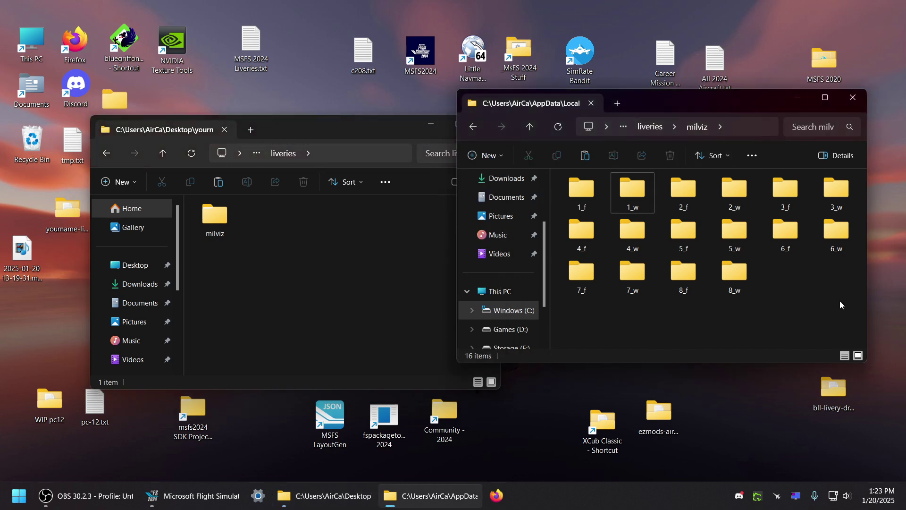
{"action": "double_click", "coordinate": [215, 216]}
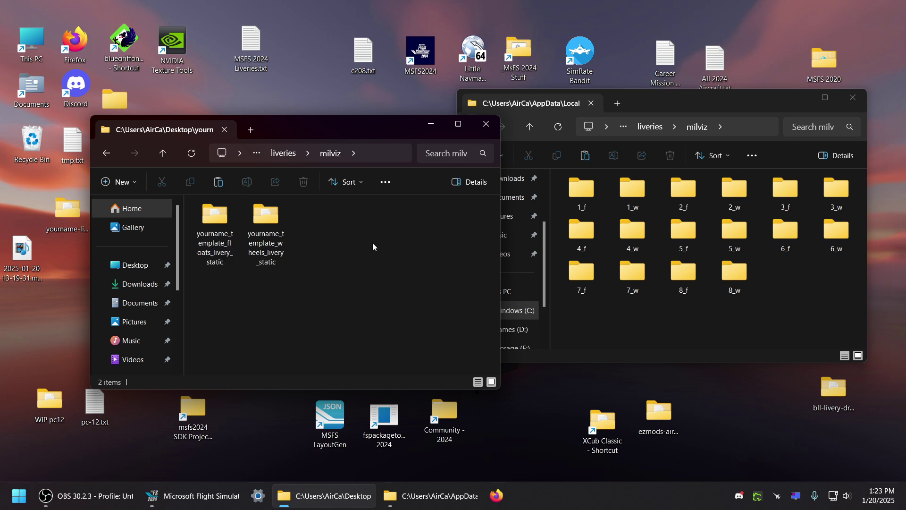
{"action": "left_click", "coordinate": [800, 279]}
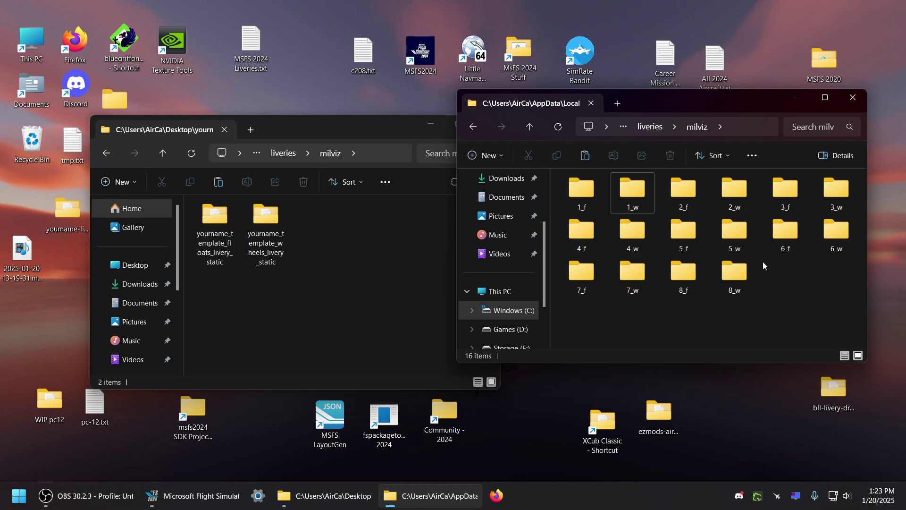
{"action": "double_click", "coordinate": [582, 194]}
Step: Open 1_f livery.cfg, highlight required_tags "floats" and name "Livery 1 - N93E", then close it
{"action": "left_click", "coordinate": [729, 191]}
{"action": "double_click", "coordinate": [729, 191]}
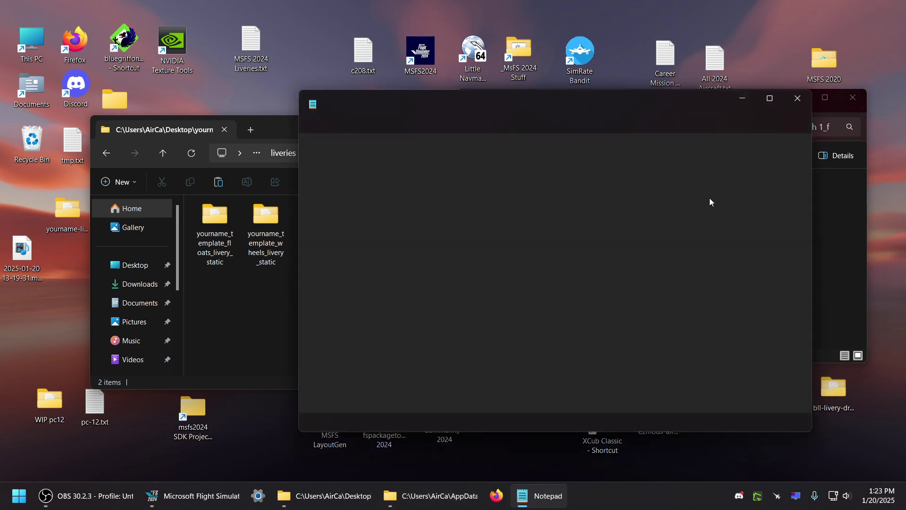
{"action": "left_click_drag", "start_coordinate": [435, 234], "coordinate": [310, 236]}
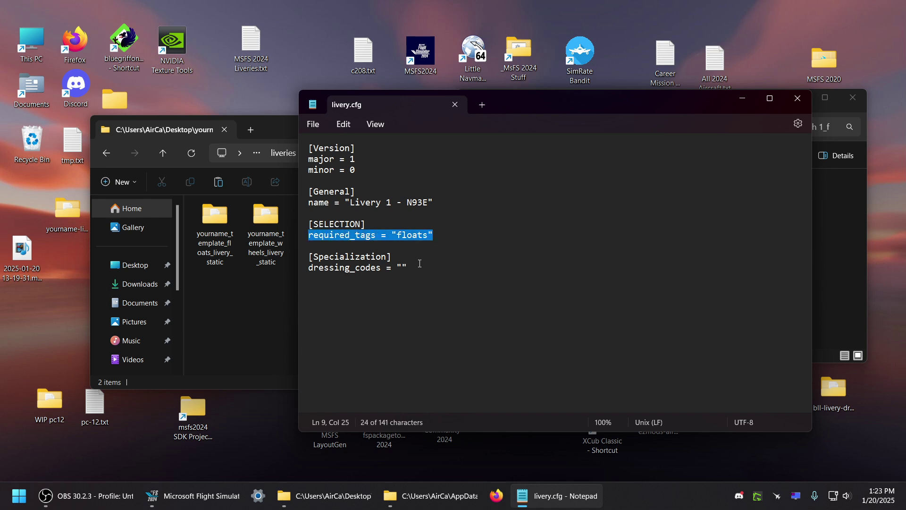
{"action": "left_click_drag", "start_coordinate": [430, 203], "coordinate": [353, 203]}
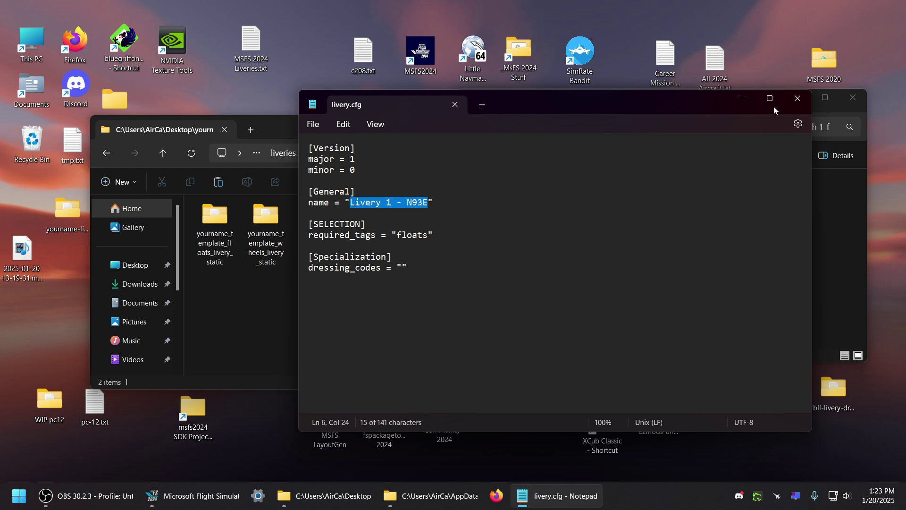
{"action": "left_click", "coordinate": [798, 99]}
{"action": "left_click", "coordinate": [682, 242]}
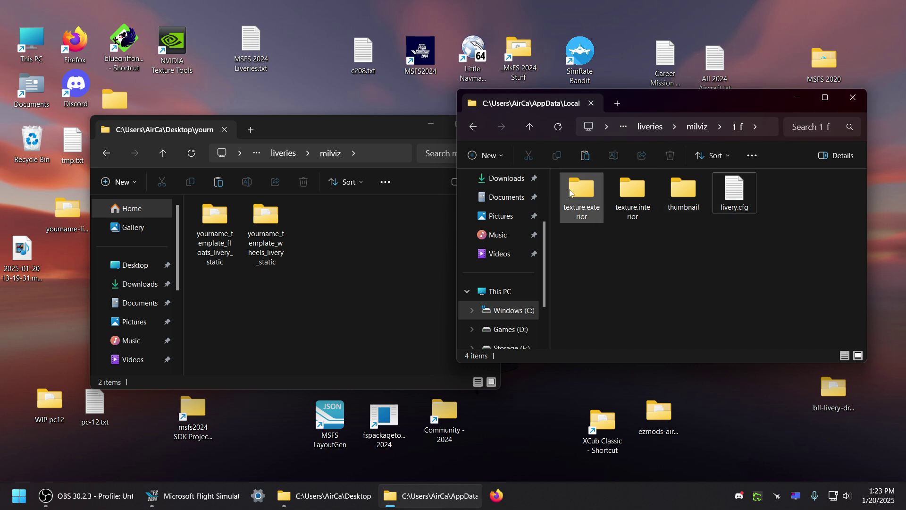
Step: Back in milviz, compare the 1_w livery folder with the template's wheels folder
{"action": "left_click", "coordinate": [530, 127]}
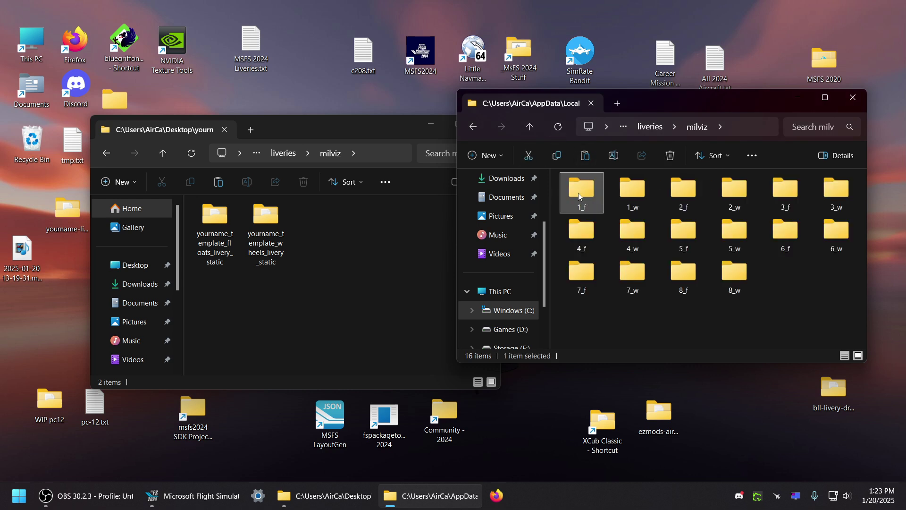
{"action": "left_click", "coordinate": [304, 271]}
{"action": "left_click", "coordinate": [632, 191]}
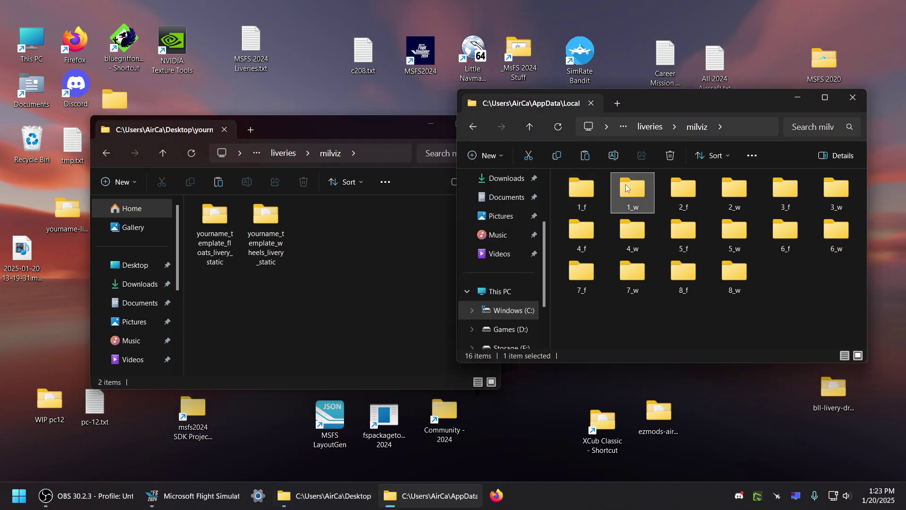
{"action": "left_click", "coordinate": [388, 237]}
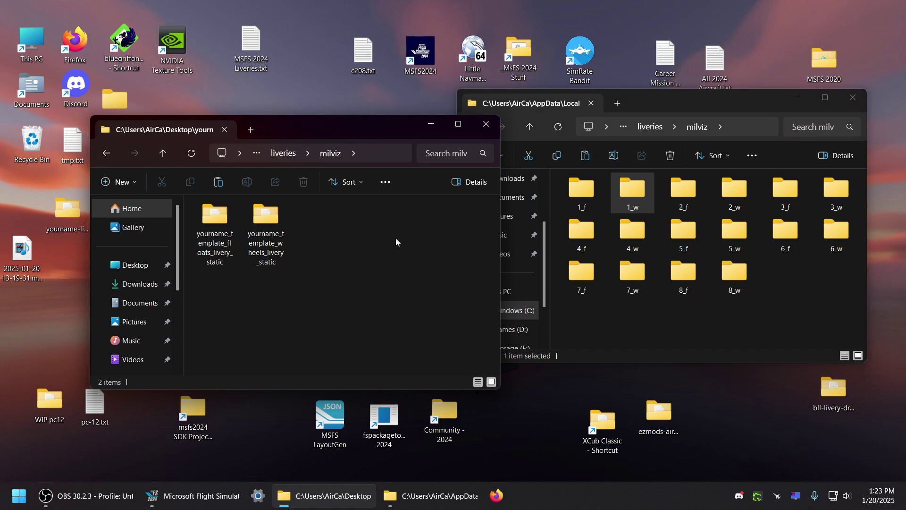
{"action": "left_click", "coordinate": [274, 240]}
Step: Reopen the 1_f livery.cfg and highlight its livery name and "floats" tag values again
{"action": "double_click", "coordinate": [582, 192]}
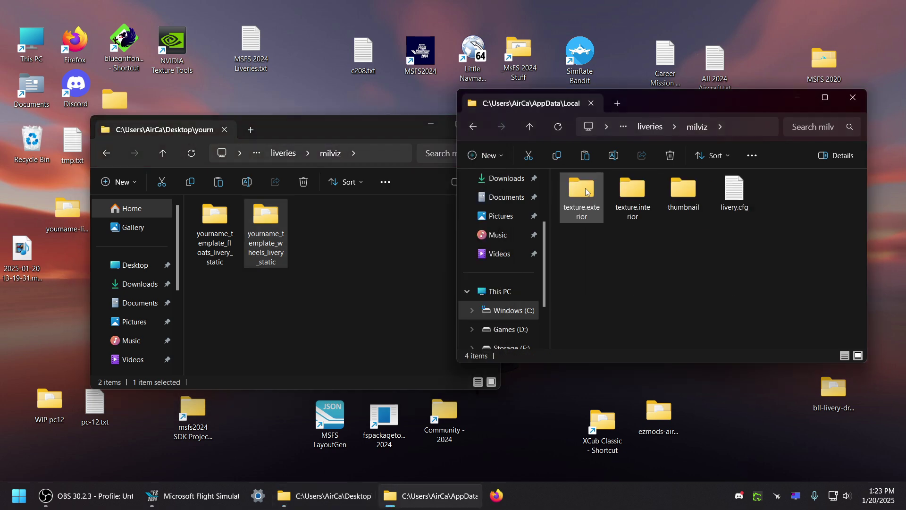
{"action": "double_click", "coordinate": [736, 190]}
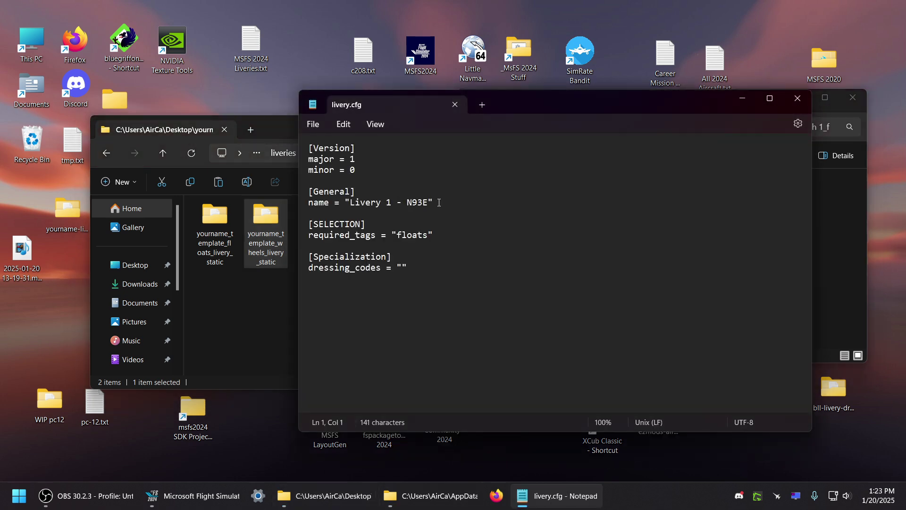
{"action": "left_click_drag", "start_coordinate": [439, 202], "coordinate": [315, 205]}
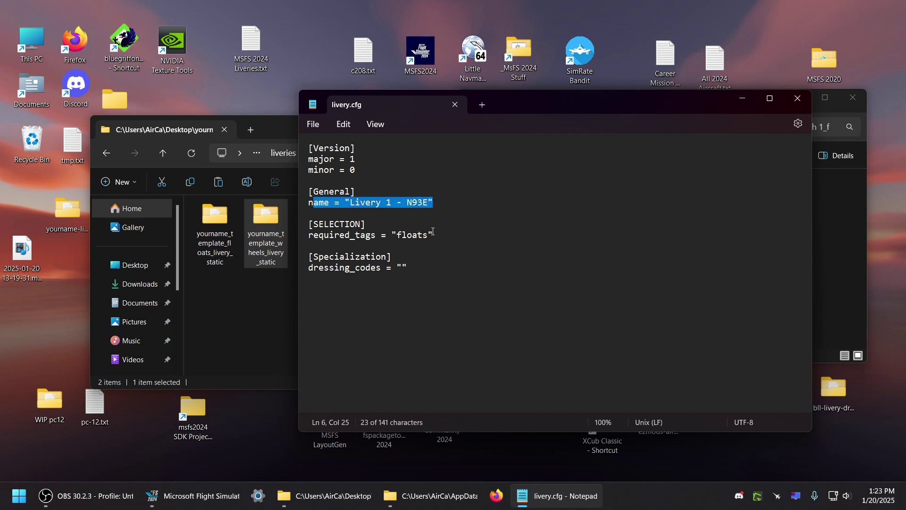
{"action": "left_click_drag", "start_coordinate": [434, 232], "coordinate": [317, 231]}
{"action": "left_click_drag", "start_coordinate": [429, 202], "coordinate": [365, 206]}
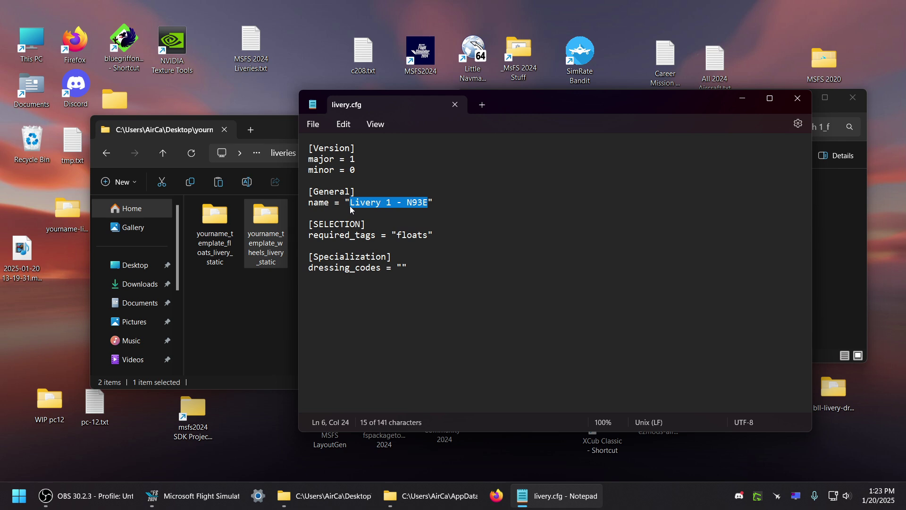
{"action": "left_click_drag", "start_coordinate": [433, 235], "coordinate": [406, 236]}
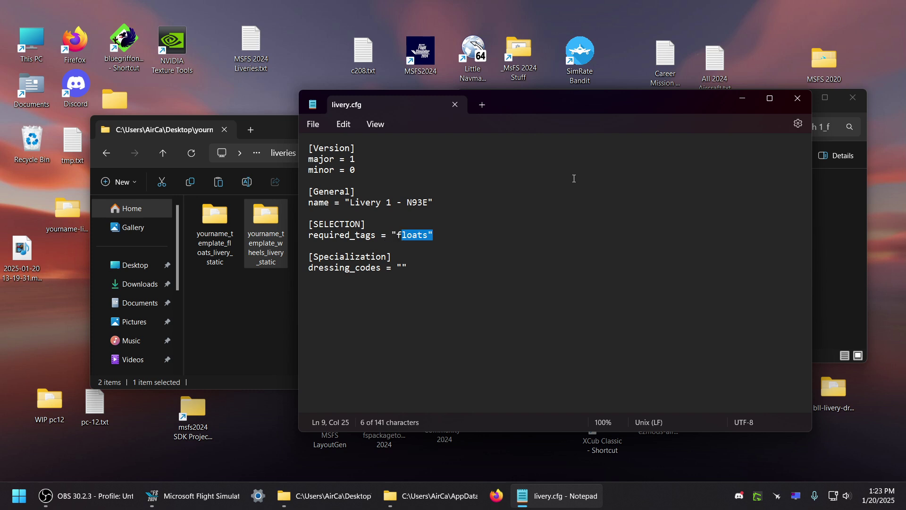
Step: Read the installed 1_f livery's texture.exterior texture.cfg, then return to the 1_f folder
{"action": "left_click", "coordinate": [798, 99]}
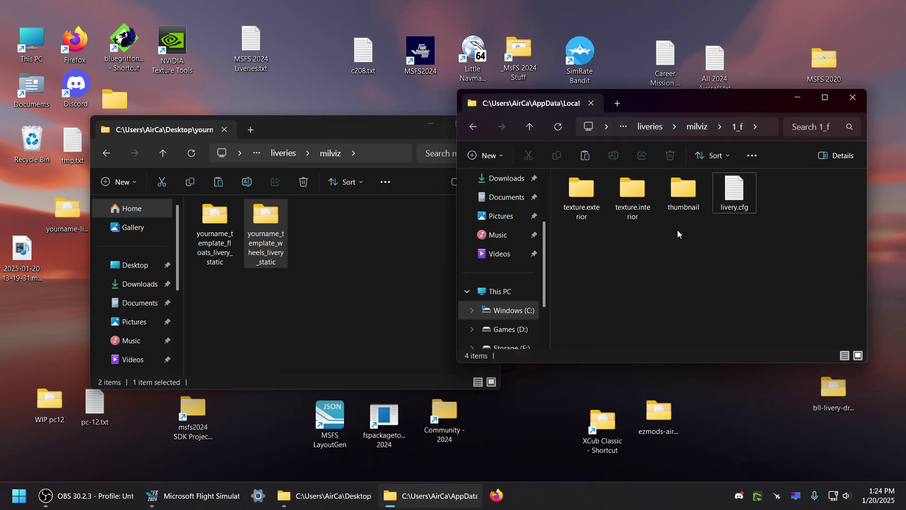
{"action": "left_click", "coordinate": [631, 196]}
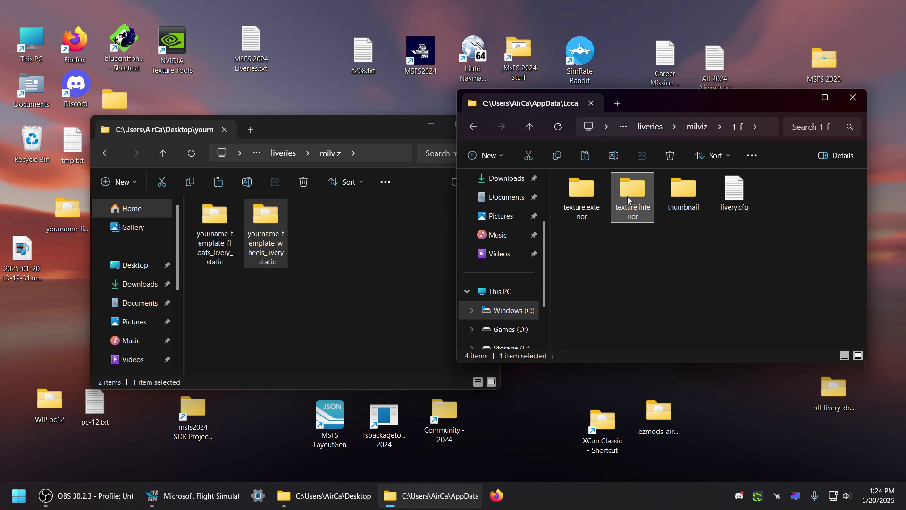
{"action": "double_click", "coordinate": [590, 191]}
{"action": "double_click", "coordinate": [587, 188]}
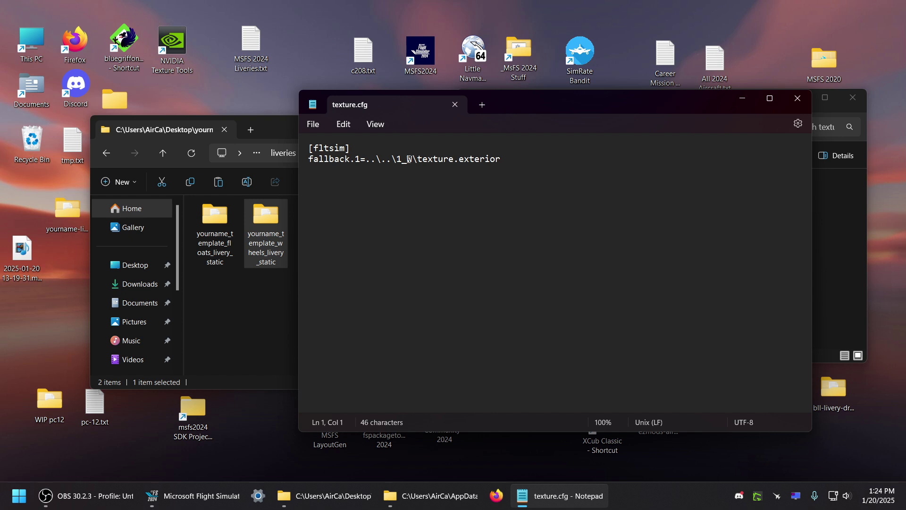
{"action": "left_click", "coordinate": [798, 98]}
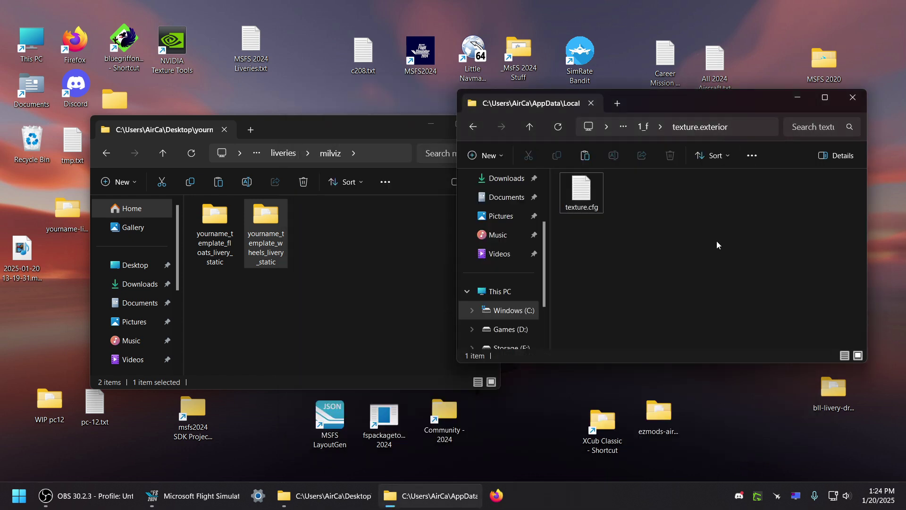
{"action": "left_click", "coordinate": [529, 127]}
Step: Browse the 1_f texture.interior and thumbnail folders, then the 1_w texture.interior and texture.exterior folders
{"action": "double_click", "coordinate": [631, 197]}
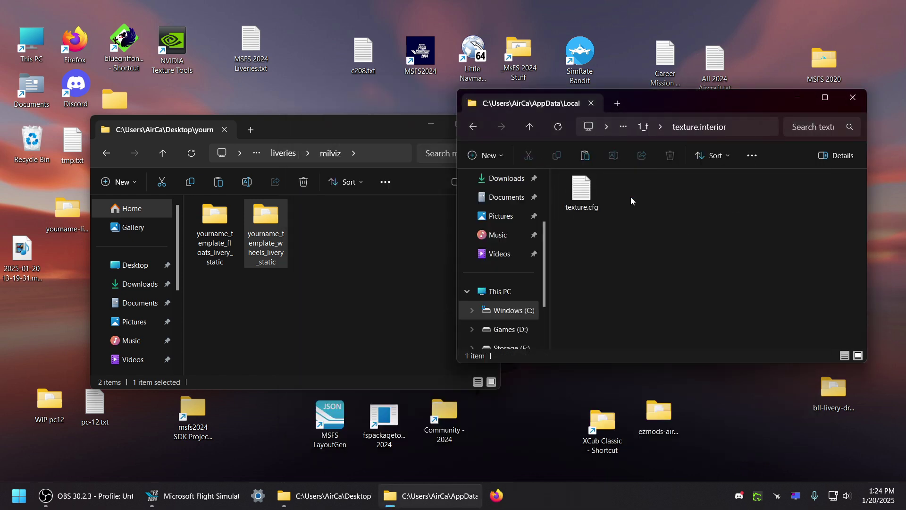
{"action": "left_click", "coordinate": [529, 127]}
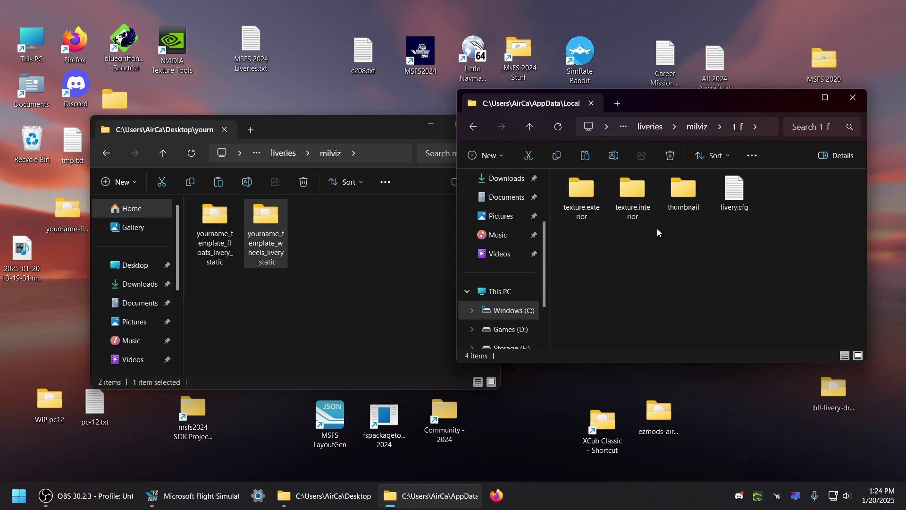
{"action": "left_click", "coordinate": [679, 189]}
{"action": "left_click", "coordinate": [531, 126]}
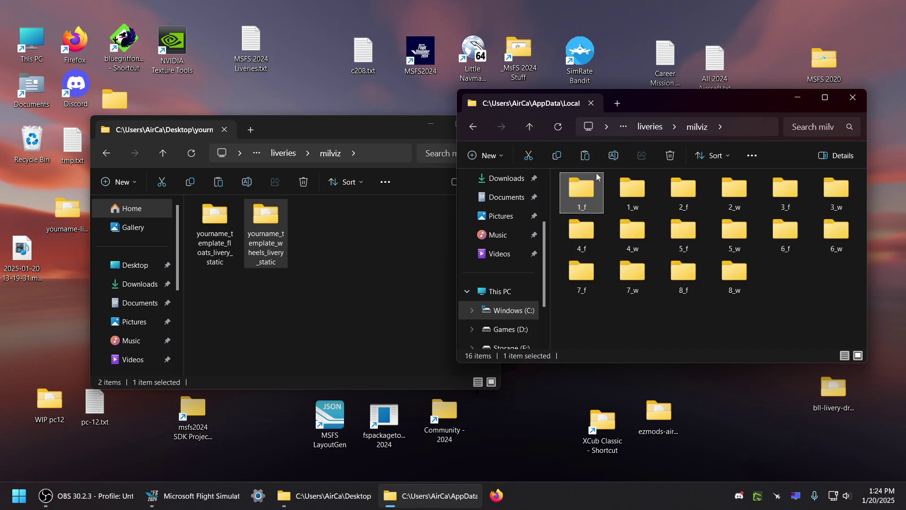
{"action": "double_click", "coordinate": [633, 190]}
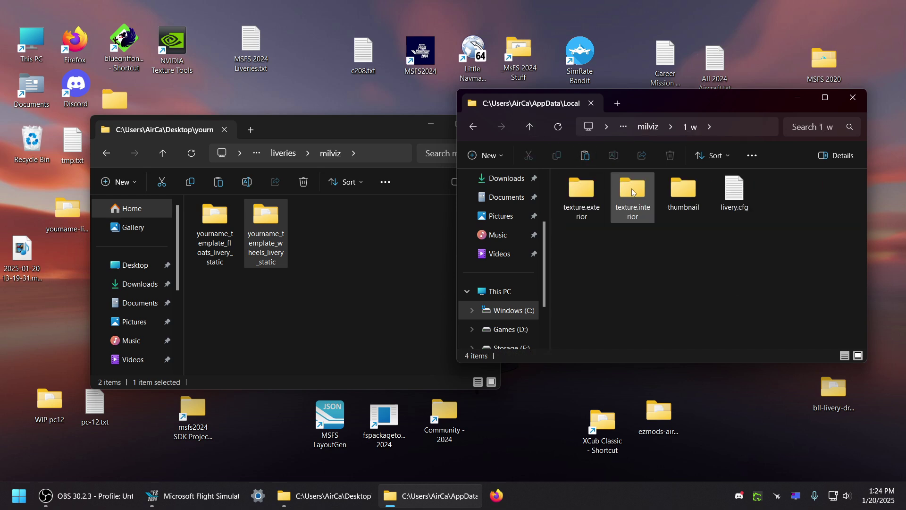
{"action": "left_click", "coordinate": [530, 128]}
{"action": "left_click", "coordinate": [633, 234]}
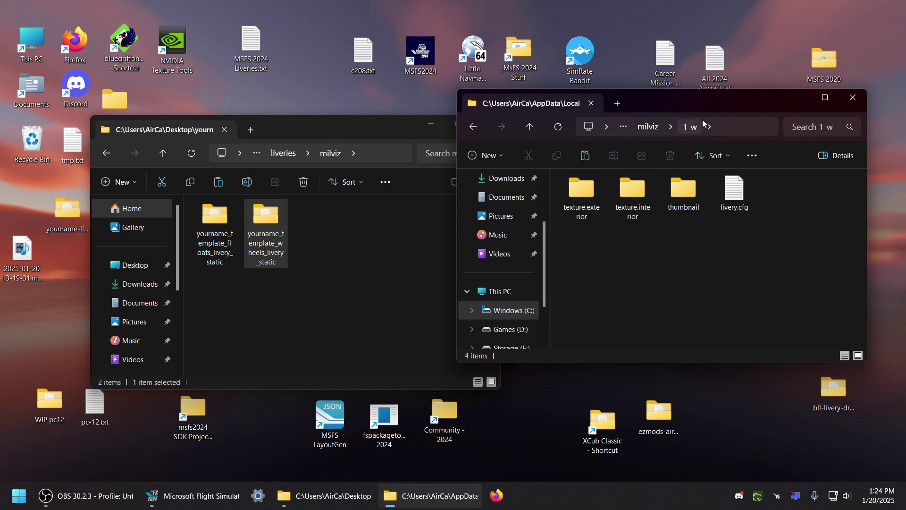
{"action": "double_click", "coordinate": [642, 191]}
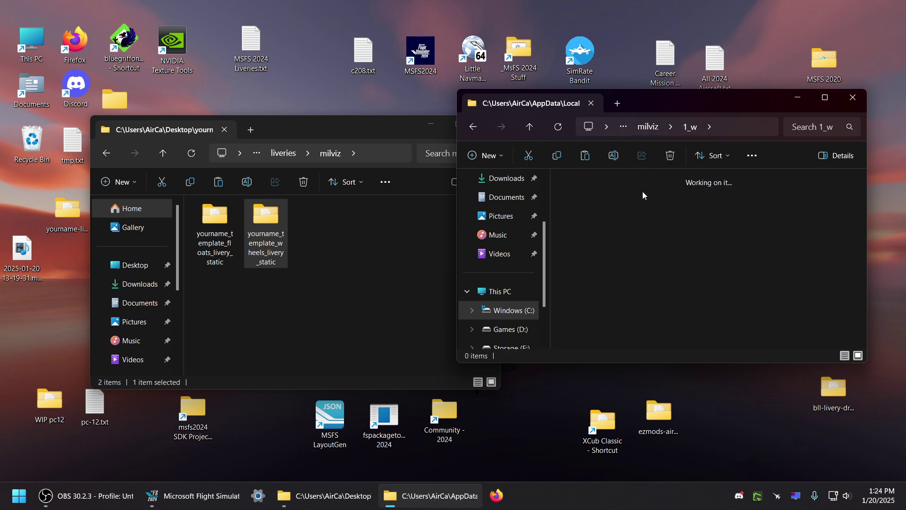
{"action": "left_click", "coordinate": [530, 128]}
{"action": "double_click", "coordinate": [579, 192]}
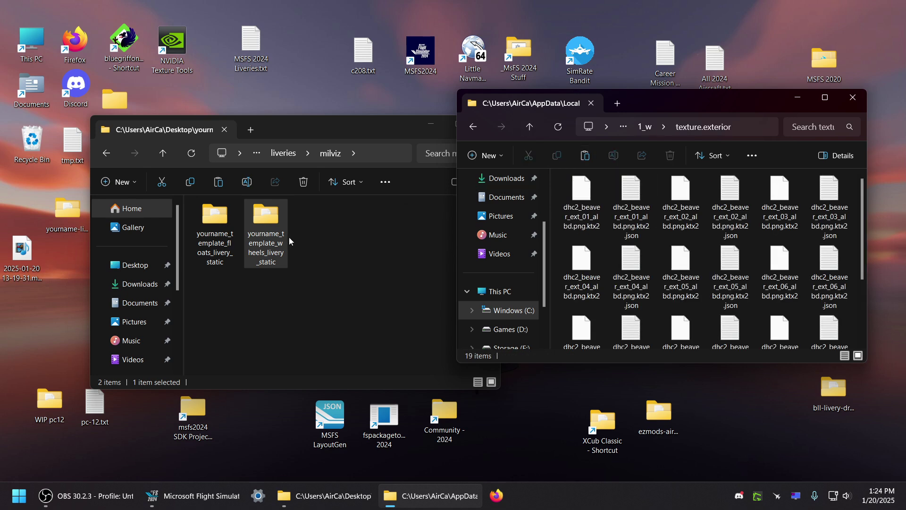
Step: Open the wheels livery template and look through its texture.interior and texture.exterior folders
{"action": "double_click", "coordinate": [260, 229]}
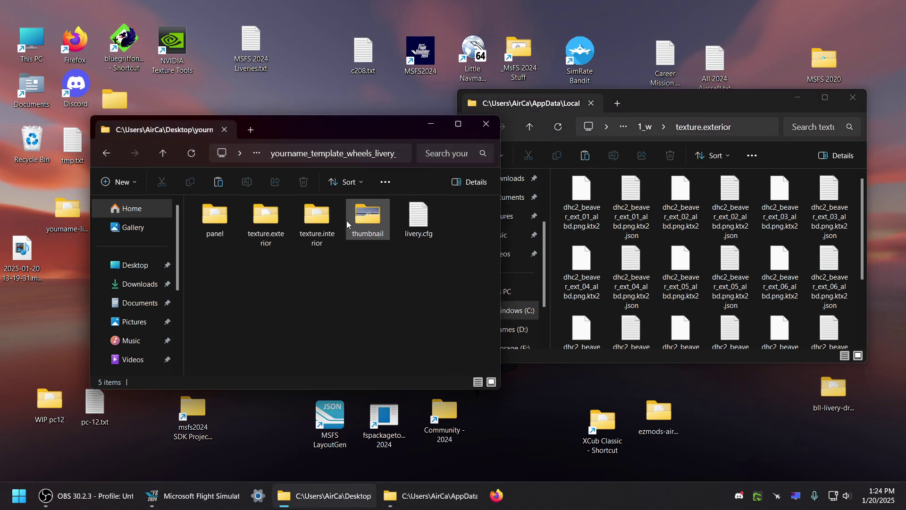
{"action": "left_click", "coordinate": [316, 216]}
{"action": "double_click", "coordinate": [316, 216]}
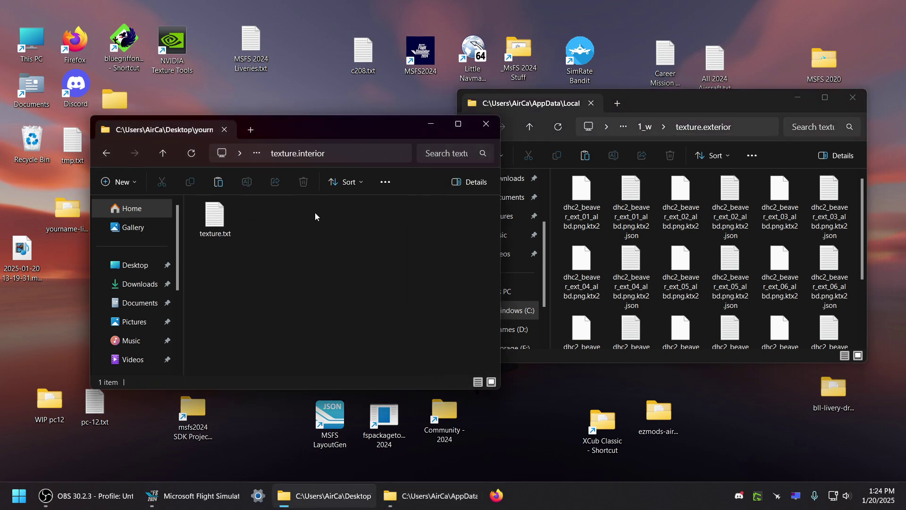
{"action": "left_click", "coordinate": [163, 152]}
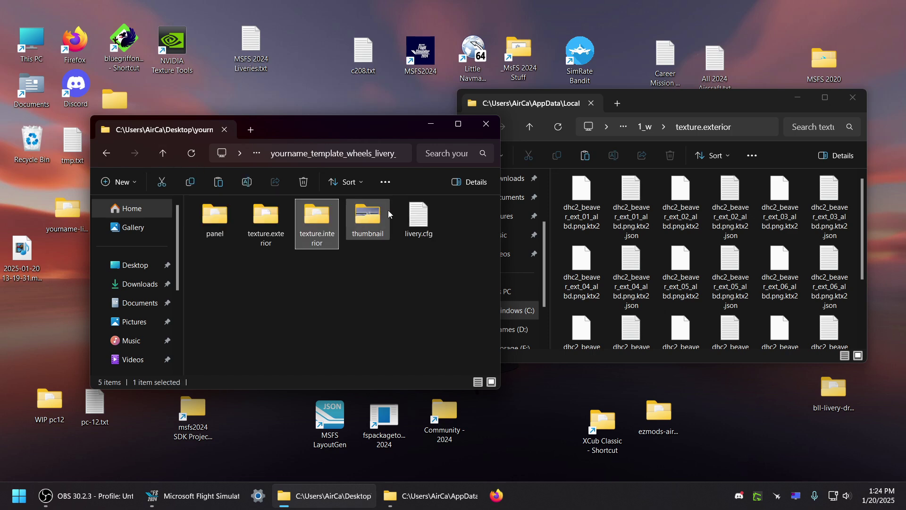
{"action": "double_click", "coordinate": [267, 220]}
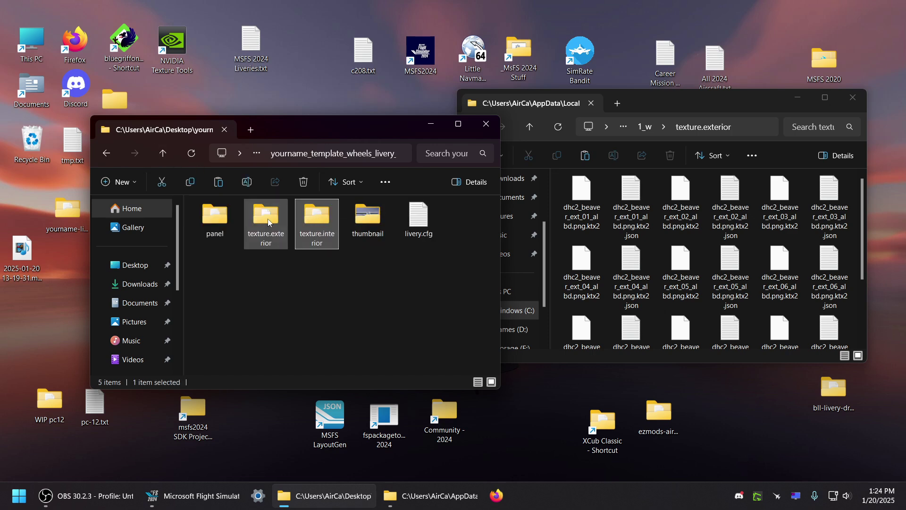
Step: Compare the AppData 1_w ext_01 texture and json files with the template's ext_01 .ktx2 texture
{"action": "left_click", "coordinate": [565, 186]}
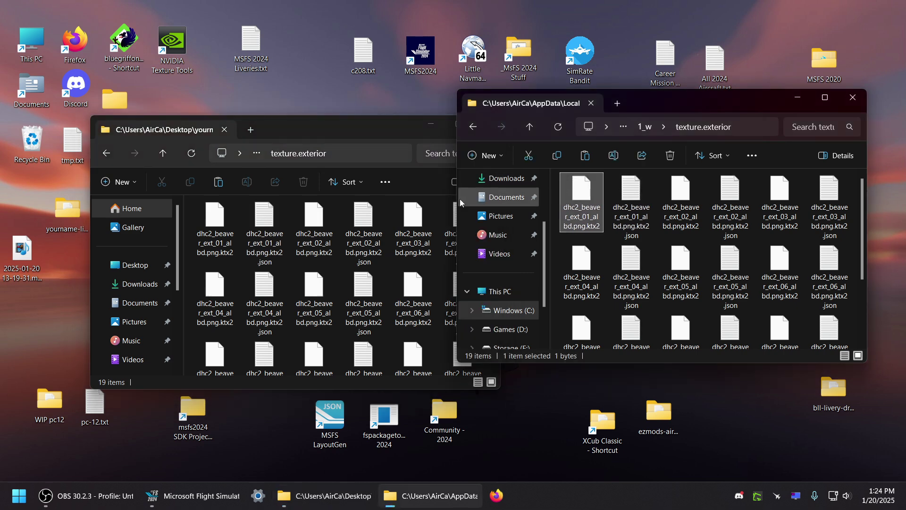
{"action": "left_click", "coordinate": [584, 219]}
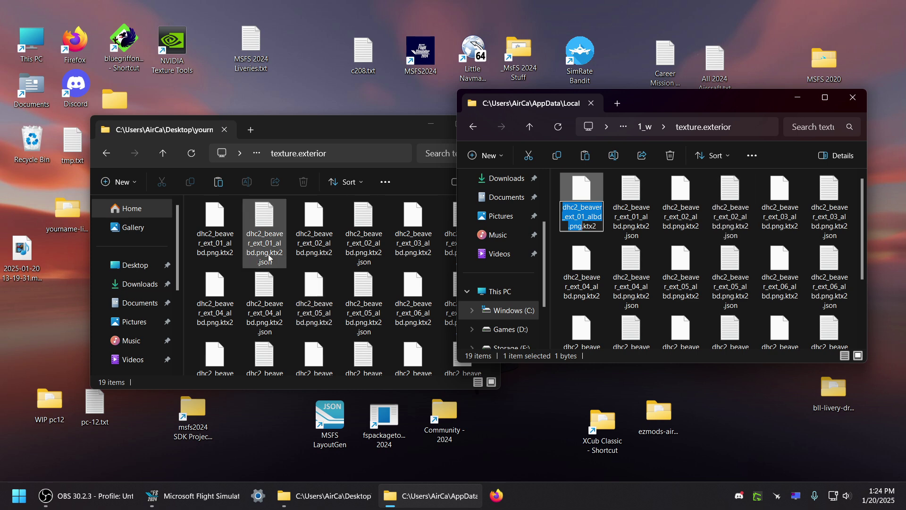
{"action": "left_click", "coordinate": [612, 215]}
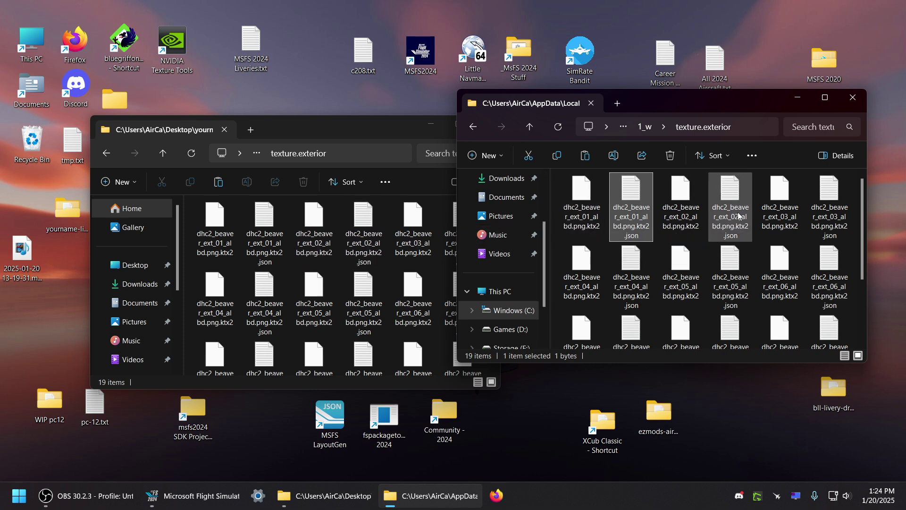
{"action": "left_click_drag", "start_coordinate": [863, 211], "coordinate": [868, 242]}
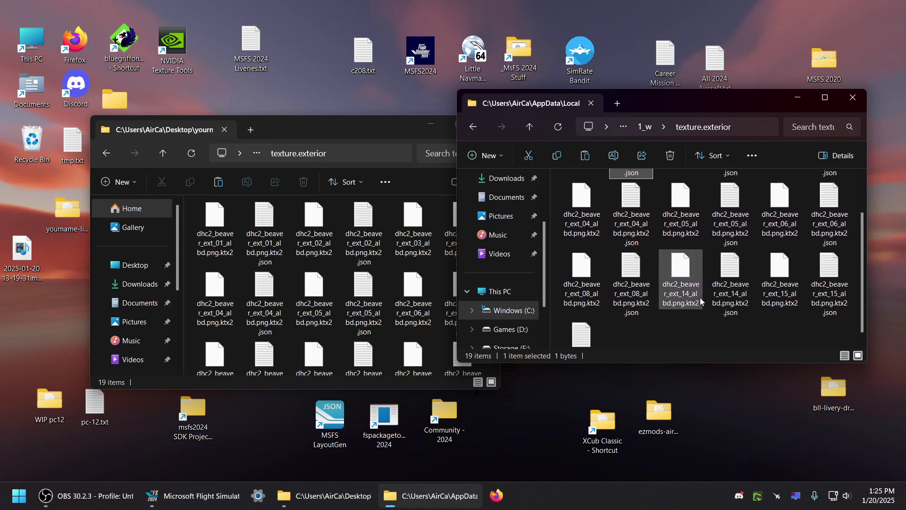
{"action": "left_click_drag", "start_coordinate": [862, 275], "coordinate": [865, 289]}
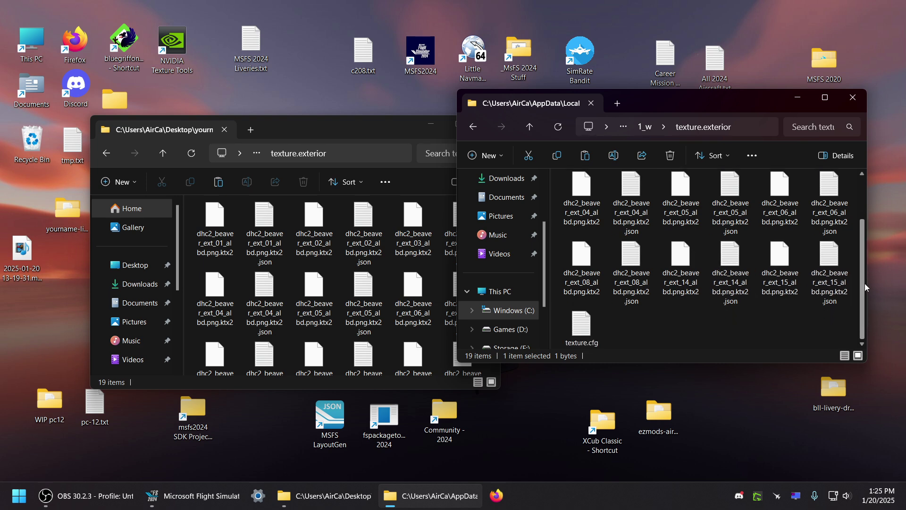
{"action": "scroll", "coordinate": [866, 294], "scroll_direction": "up", "scroll_amount": 3}
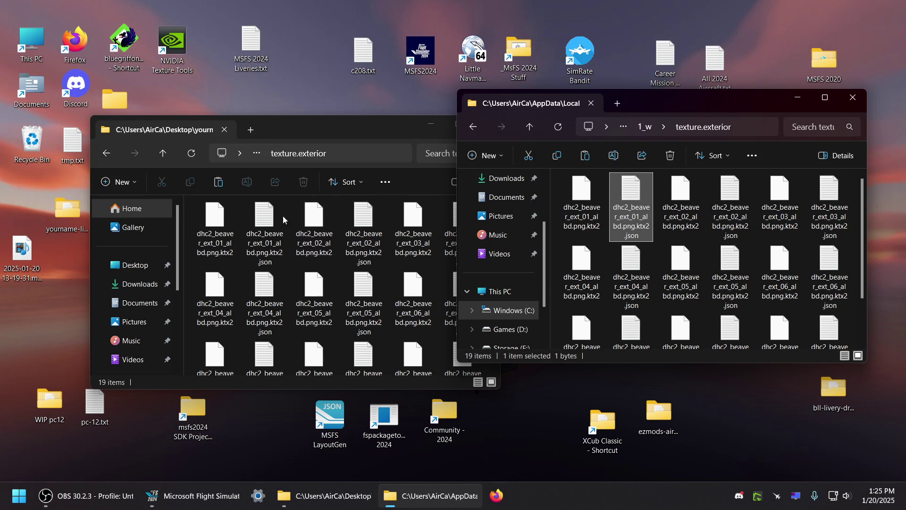
{"action": "left_click", "coordinate": [214, 220]}
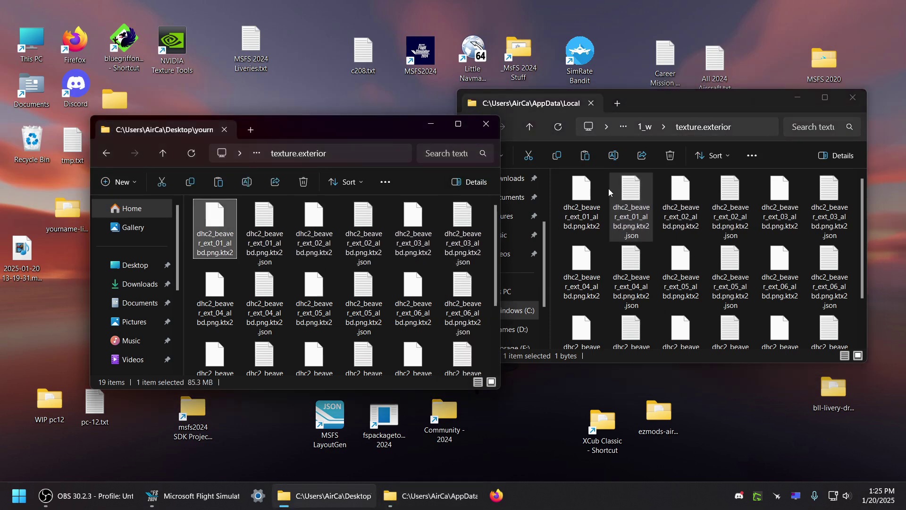
{"action": "left_click_drag", "start_coordinate": [495, 239], "coordinate": [497, 299]}
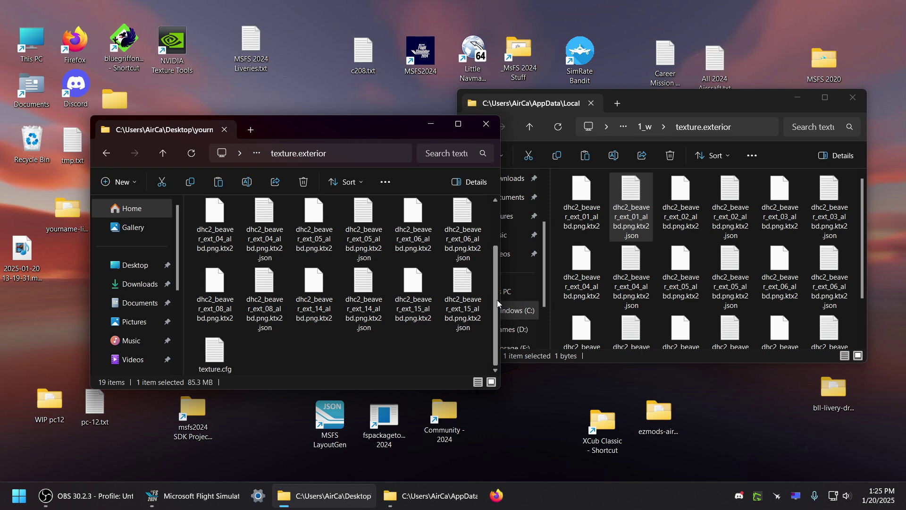
{"action": "left_click", "coordinate": [162, 153]}
{"action": "left_click", "coordinate": [355, 271]}
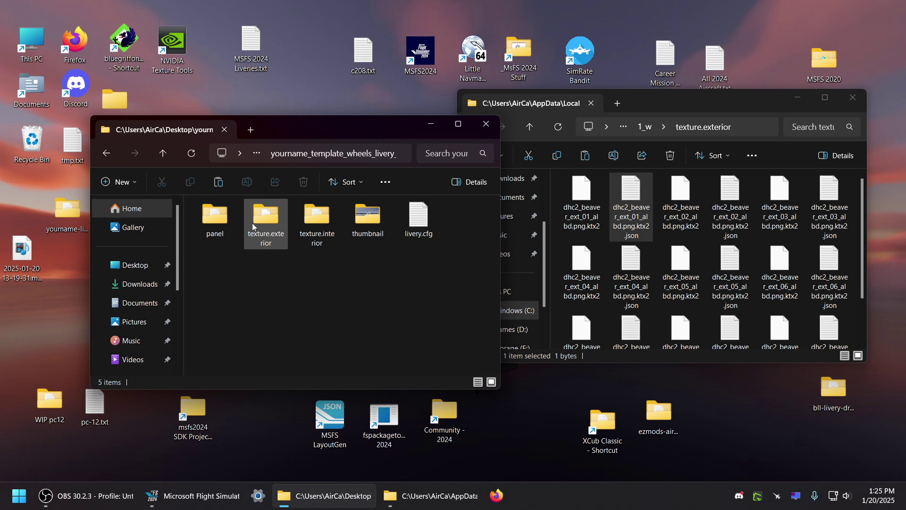
{"action": "double_click", "coordinate": [215, 217]}
{"action": "double_click", "coordinate": [215, 218]}
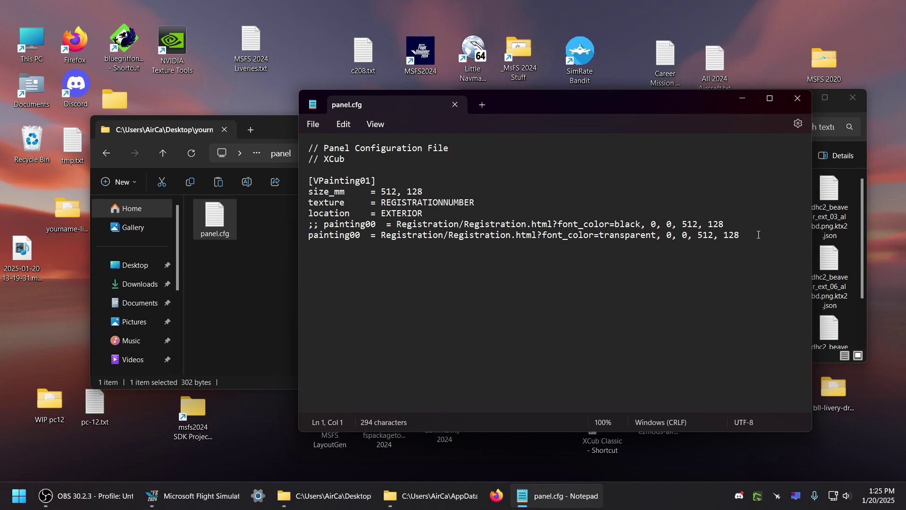
{"action": "left_click", "coordinate": [758, 234]}
{"action": "mouse_move", "coordinate": [755, 234]}
{"action": "left_mouse_down"}
{"action": "mouse_move", "coordinate": [400, 224]}
{"action": "mouse_move", "coordinate": [310, 240]}
{"action": "left_mouse_up"}
{"action": "left_click", "coordinate": [580, 234]}
{"action": "left_click_drag", "start_coordinate": [657, 236], "coordinate": [600, 240]}
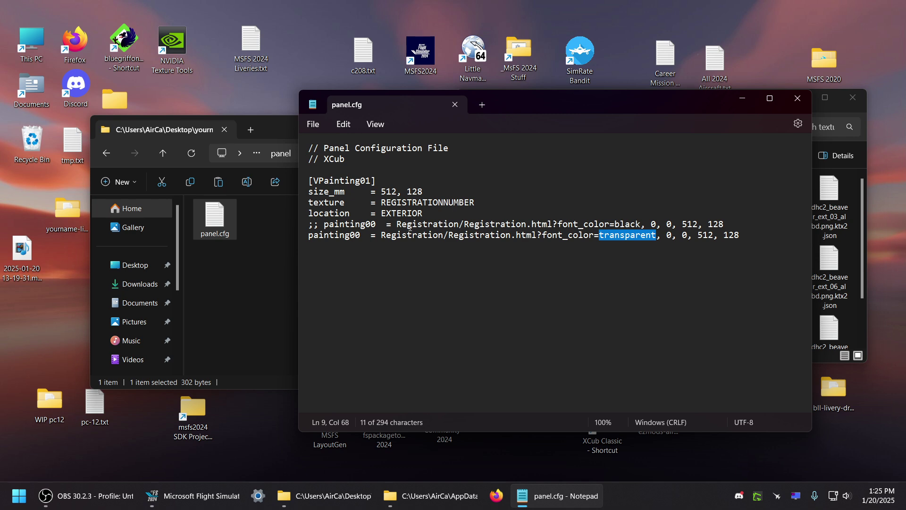
{"action": "left_click", "coordinate": [798, 99]}
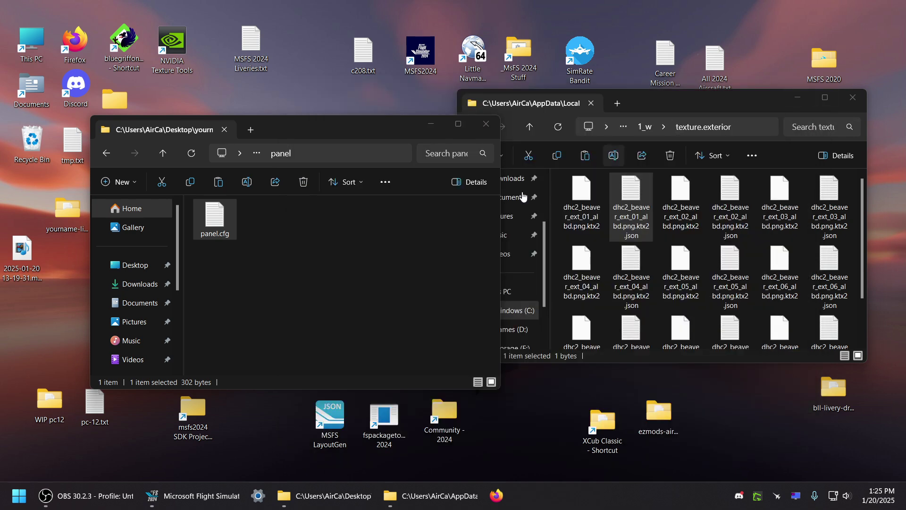
{"action": "left_click_drag", "start_coordinate": [329, 128], "coordinate": [329, 106]}
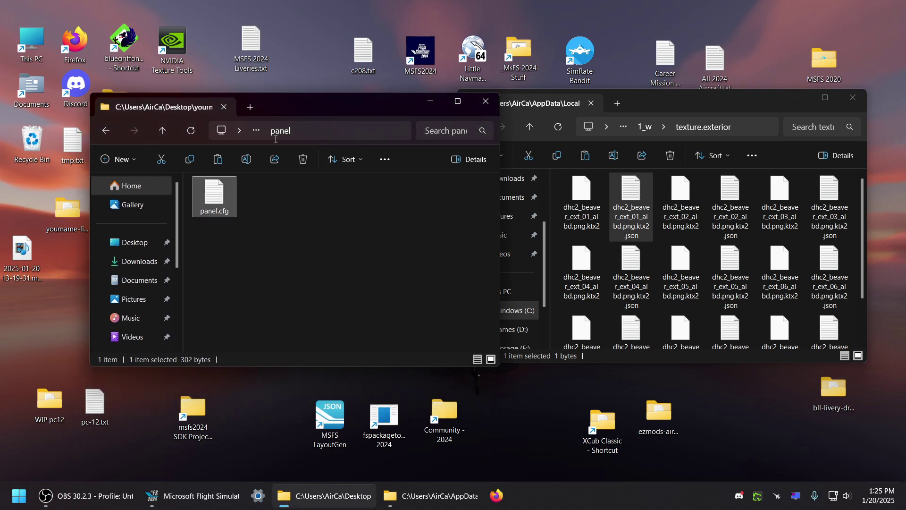
{"action": "double_click", "coordinate": [214, 202]}
{"action": "left_click_drag", "start_coordinate": [322, 225], "coordinate": [304, 228]}
{"action": "left_click_drag", "start_coordinate": [729, 223], "coordinate": [304, 228]}
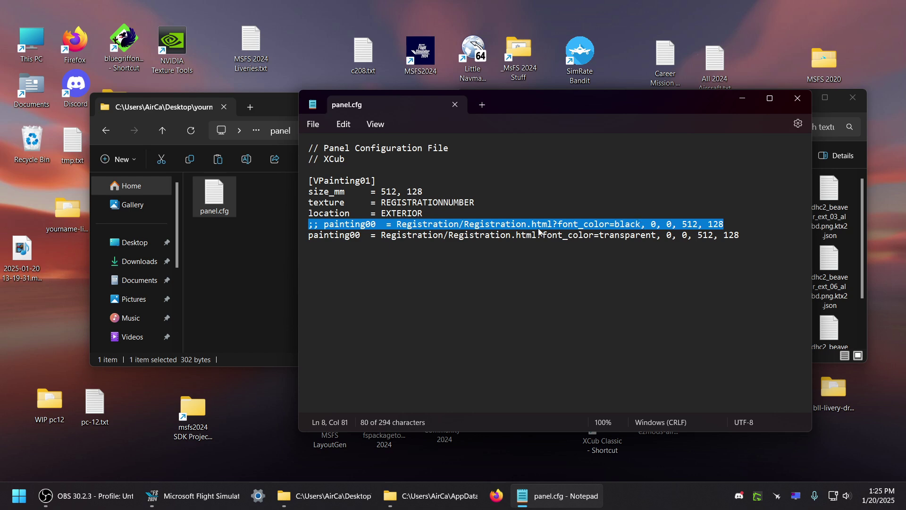
{"action": "left_click", "coordinate": [324, 229]}
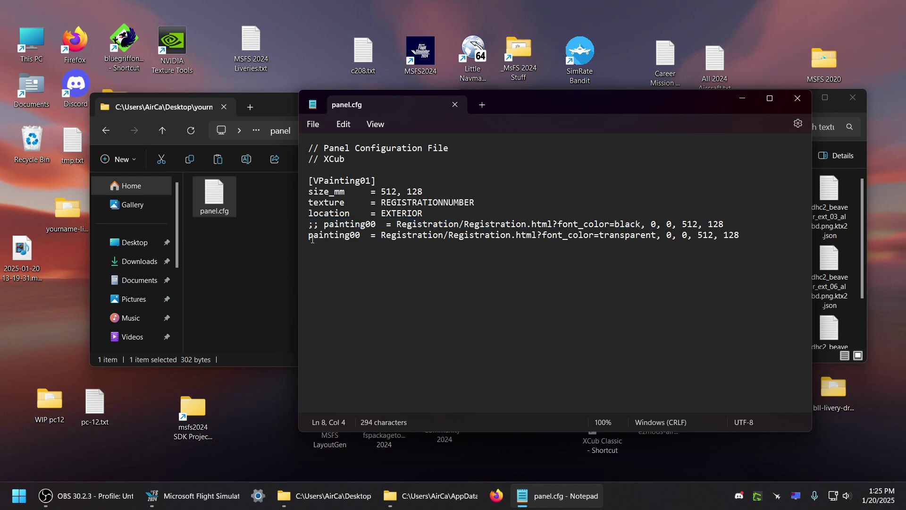
{"action": "double_click", "coordinate": [639, 223]}
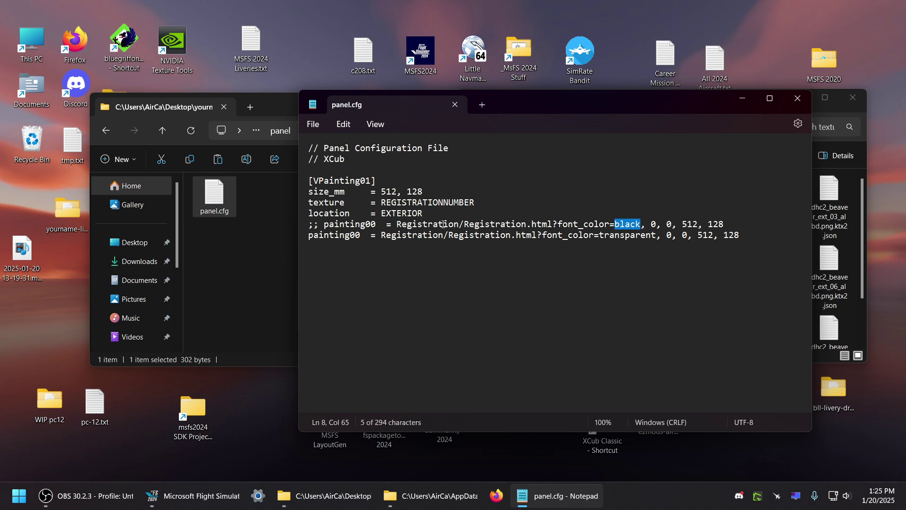
{"action": "left_click", "coordinate": [801, 102]}
Step: Check the wheels thumbnail folder, then open the floats template's texture.interior and texture.exterior folders
{"action": "left_click", "coordinate": [162, 130]}
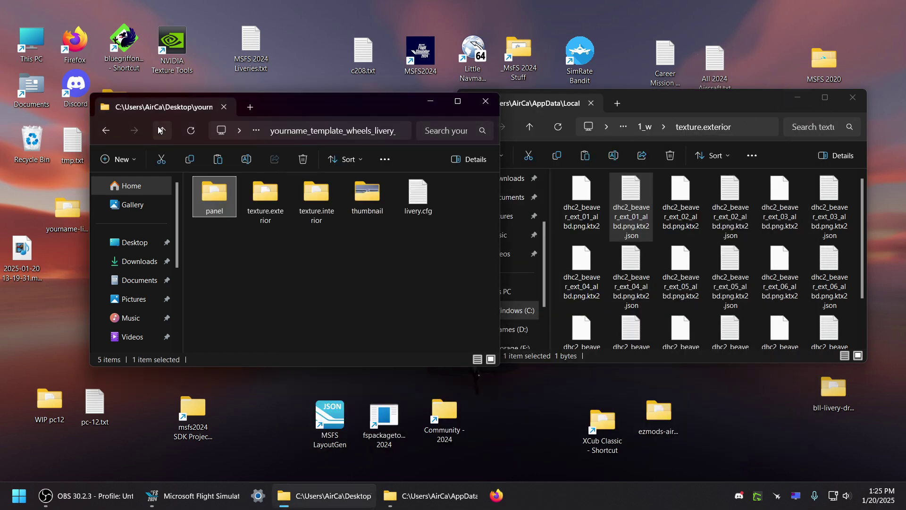
{"action": "double_click", "coordinate": [379, 196]}
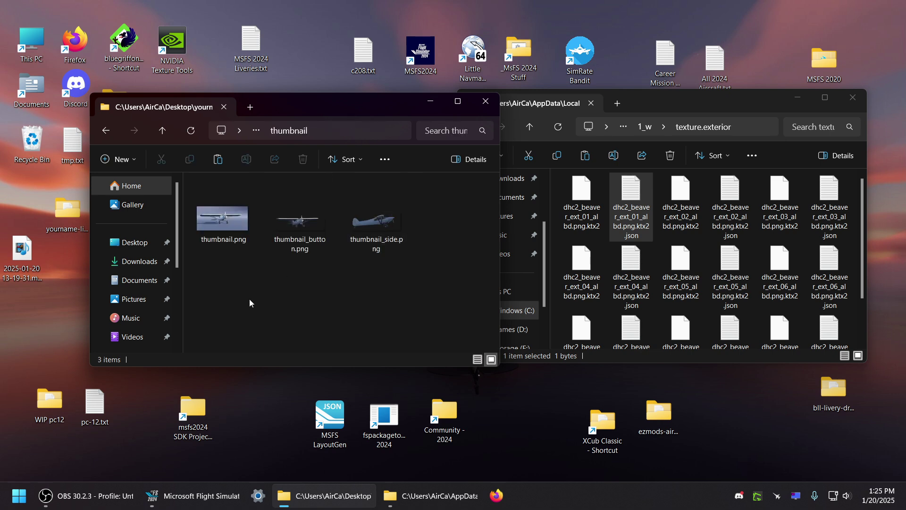
{"action": "left_click", "coordinate": [162, 130]}
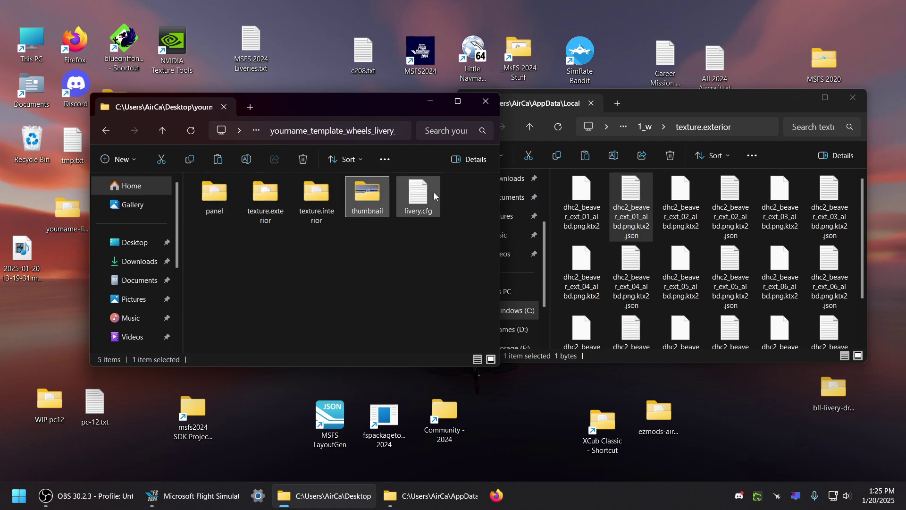
{"action": "left_click", "coordinate": [165, 130]}
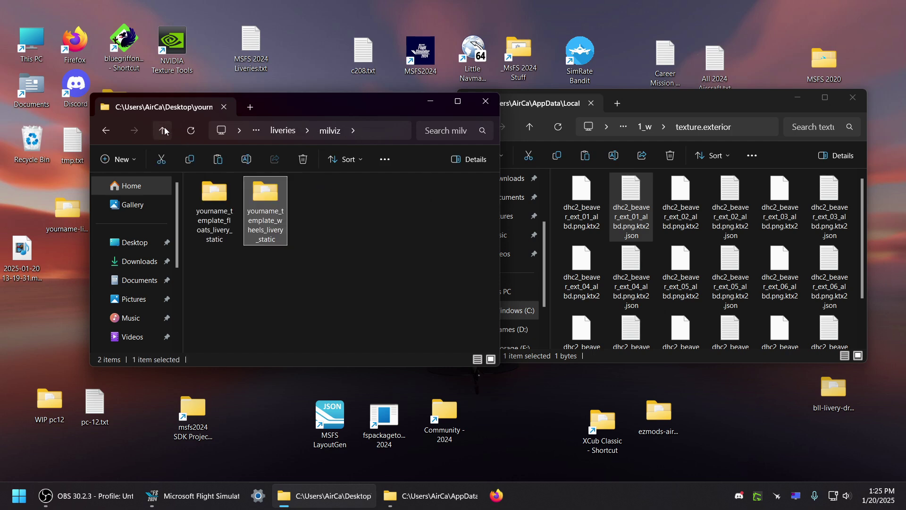
{"action": "left_click", "coordinate": [164, 130]}
{"action": "double_click", "coordinate": [209, 201]}
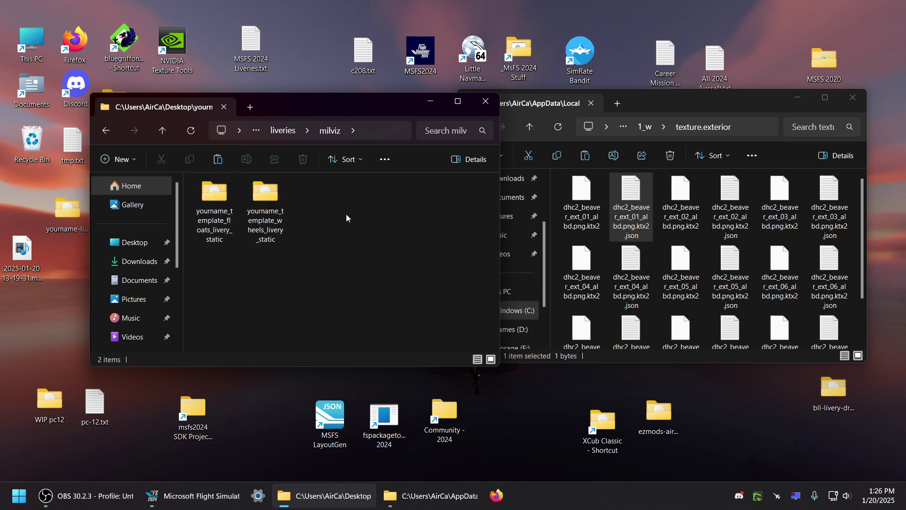
{"action": "double_click", "coordinate": [216, 208]}
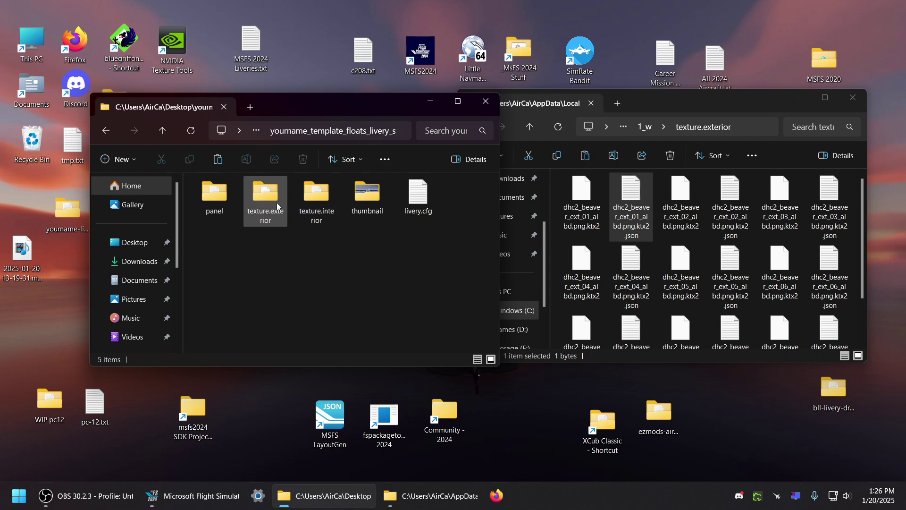
{"action": "double_click", "coordinate": [314, 198]}
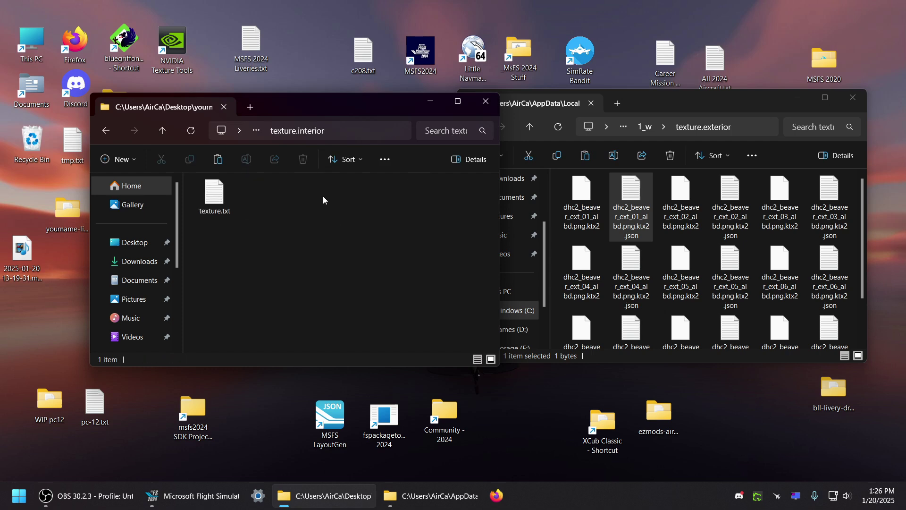
{"action": "left_click", "coordinate": [162, 131]}
{"action": "double_click", "coordinate": [265, 196]}
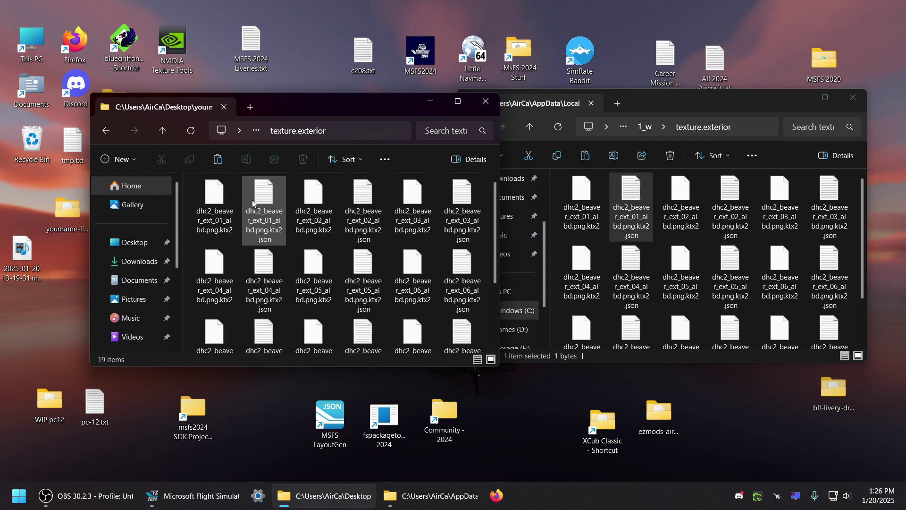
{"action": "left_click_drag", "start_coordinate": [492, 217], "coordinate": [498, 276]}
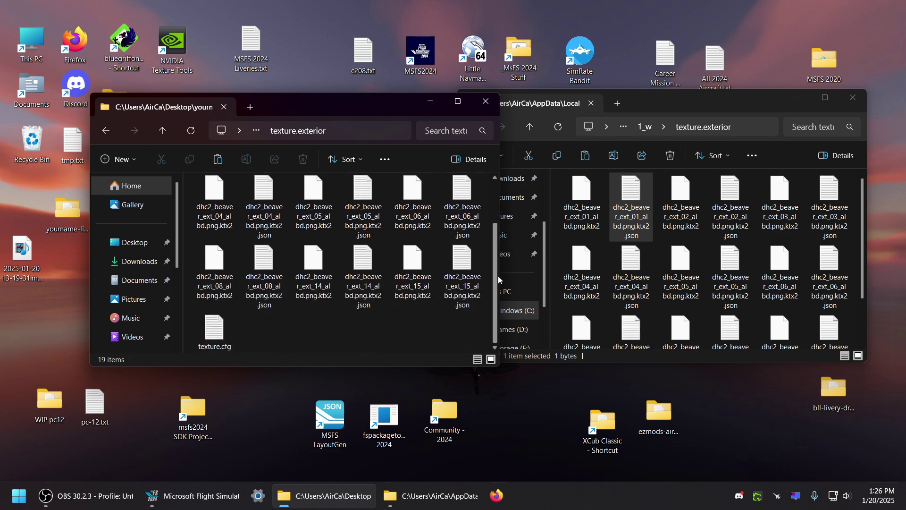
Step: Compare the floats template's texture.cfg with the installed 1_w exterior texture.cfg
{"action": "left_click", "coordinate": [225, 329]}
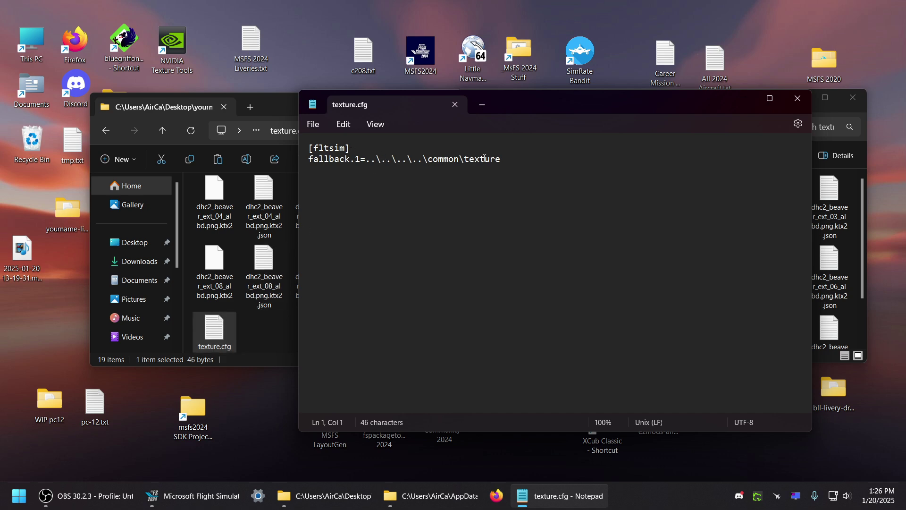
{"action": "left_click", "coordinate": [798, 98]}
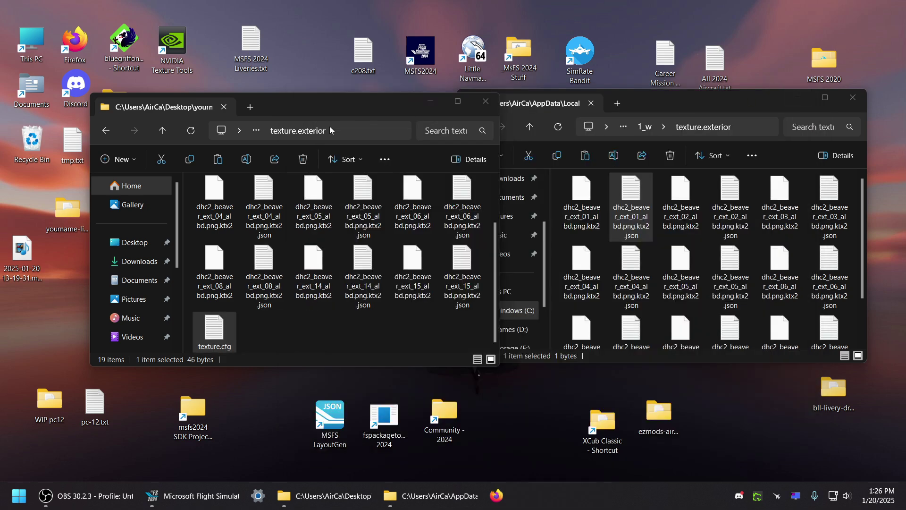
{"action": "left_click", "coordinate": [860, 217]}
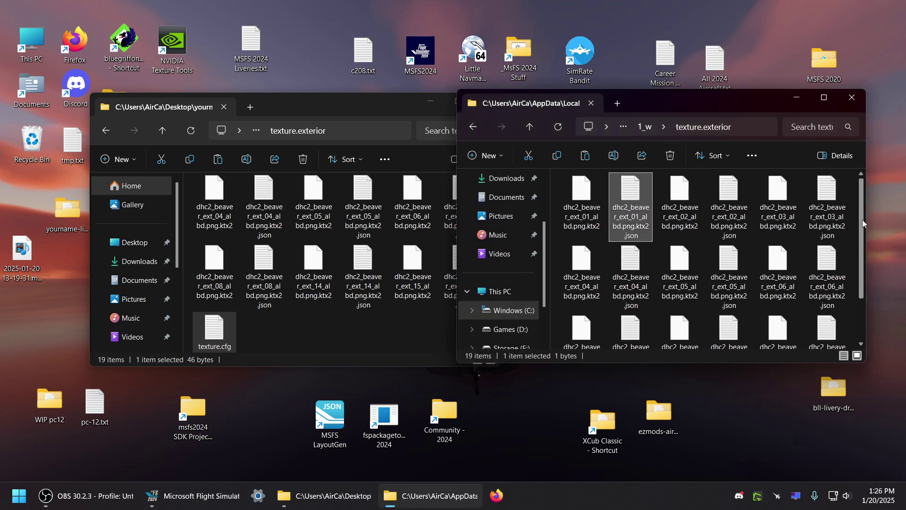
{"action": "left_click_drag", "start_coordinate": [863, 219], "coordinate": [871, 284]}
{"action": "double_click", "coordinate": [591, 333]}
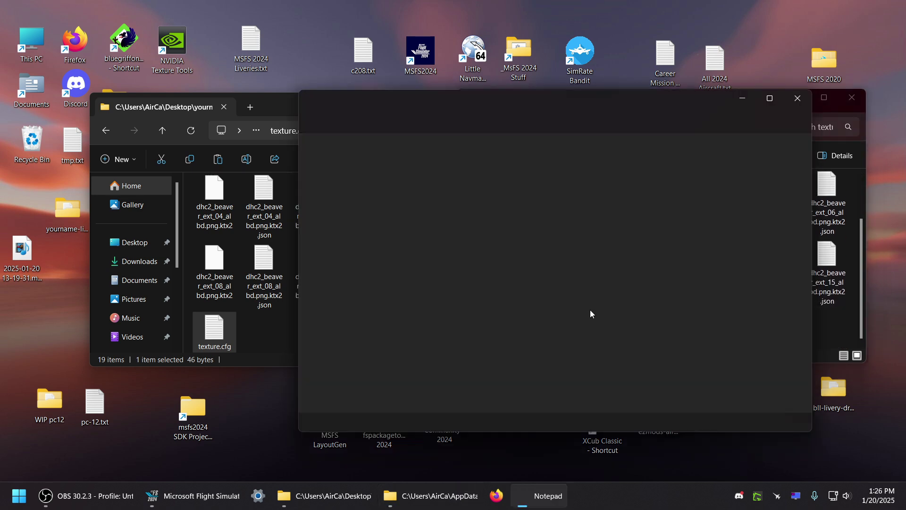
{"action": "left_click", "coordinate": [799, 99]}
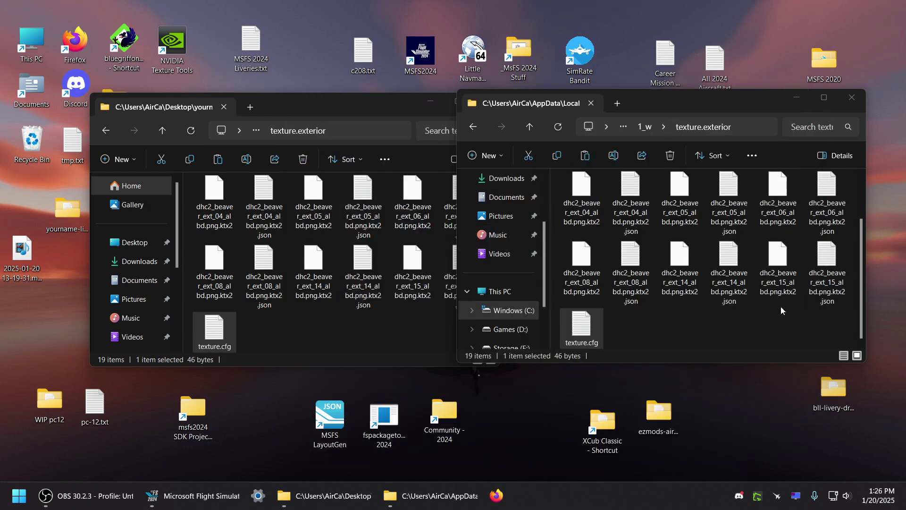
Step: Open the installed 1_f livery's texture.exterior texture.cfg in Notepad
{"action": "left_click", "coordinate": [530, 127]}
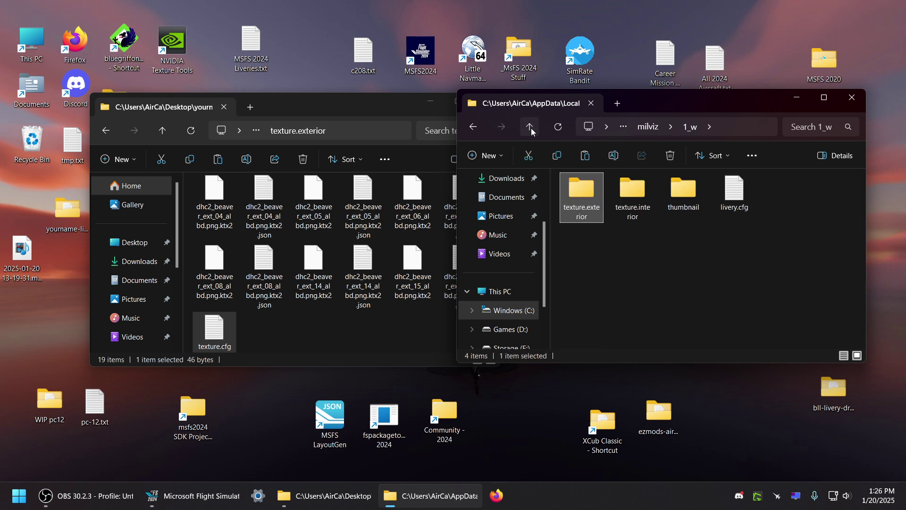
{"action": "left_click", "coordinate": [530, 127]}
{"action": "left_click", "coordinate": [587, 192]}
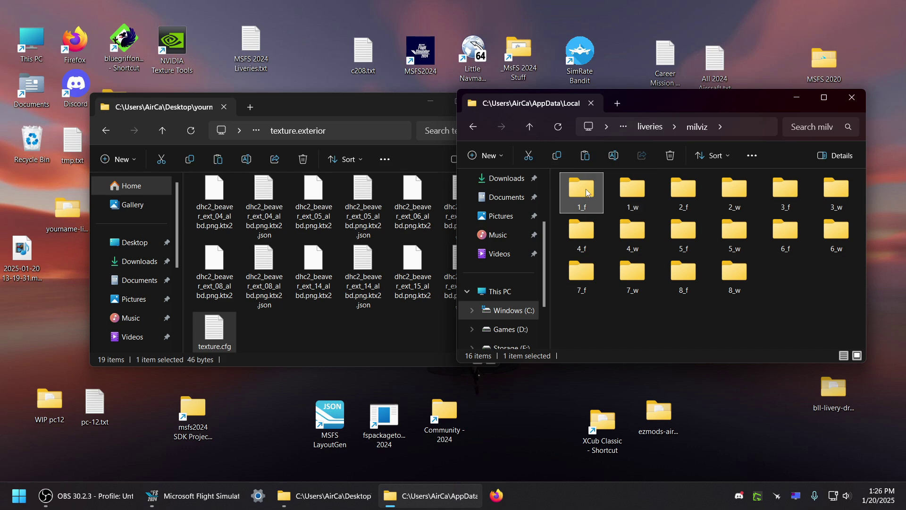
{"action": "double_click", "coordinate": [588, 192]}
{"action": "double_click", "coordinate": [635, 191]}
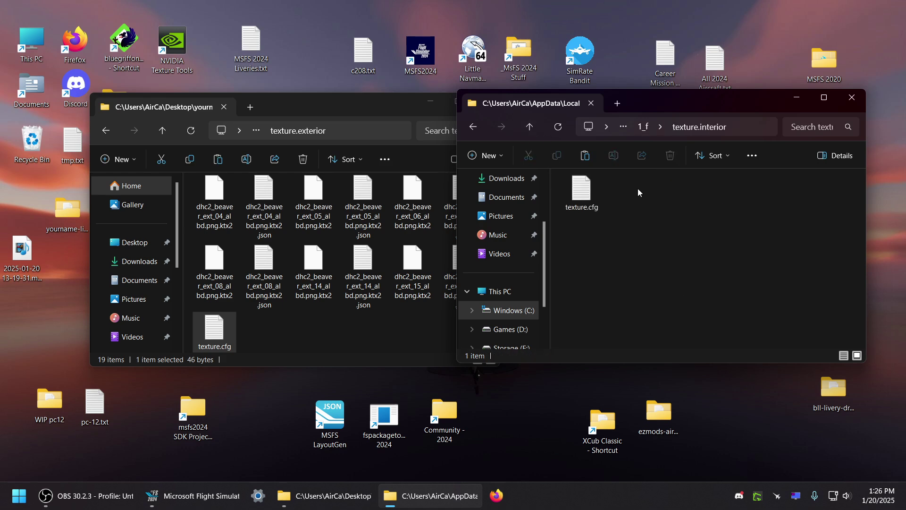
{"action": "left_click", "coordinate": [530, 127]}
{"action": "double_click", "coordinate": [590, 192]}
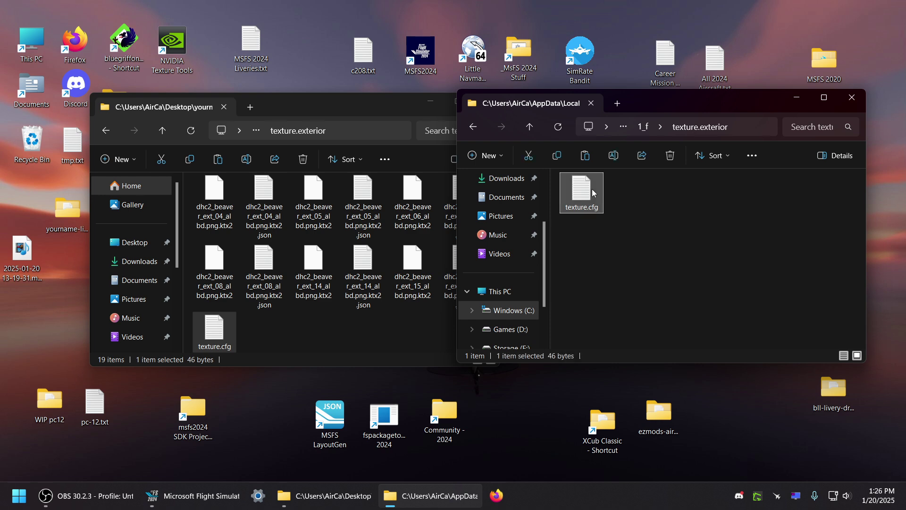
{"action": "double_click", "coordinate": [591, 192]}
Step: Copy the fallback.1=..\..\1_W\texture.exterior line into the floats texture.cfg as line 3
{"action": "left_click_drag", "start_coordinate": [494, 157], "coordinate": [326, 162]}
{"action": "right_click", "coordinate": [334, 163]}
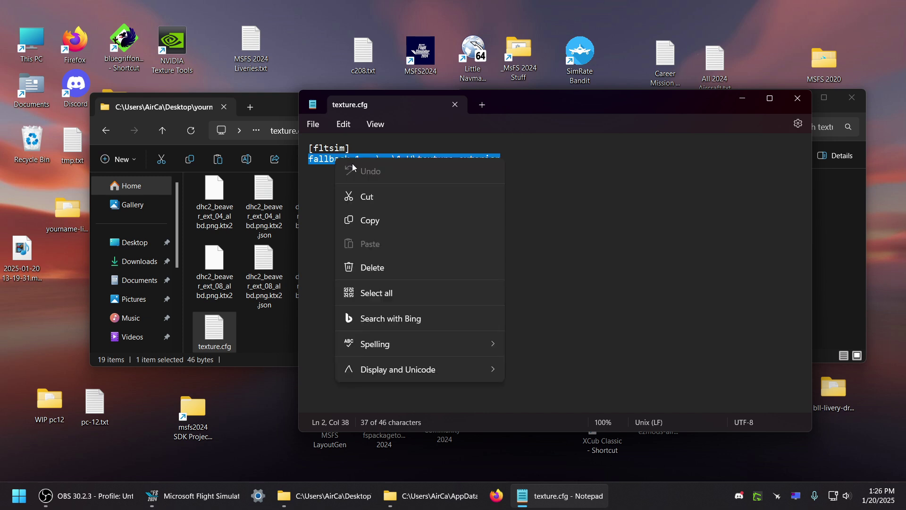
{"action": "left_click", "coordinate": [363, 220]}
{"action": "double_click", "coordinate": [222, 340]}
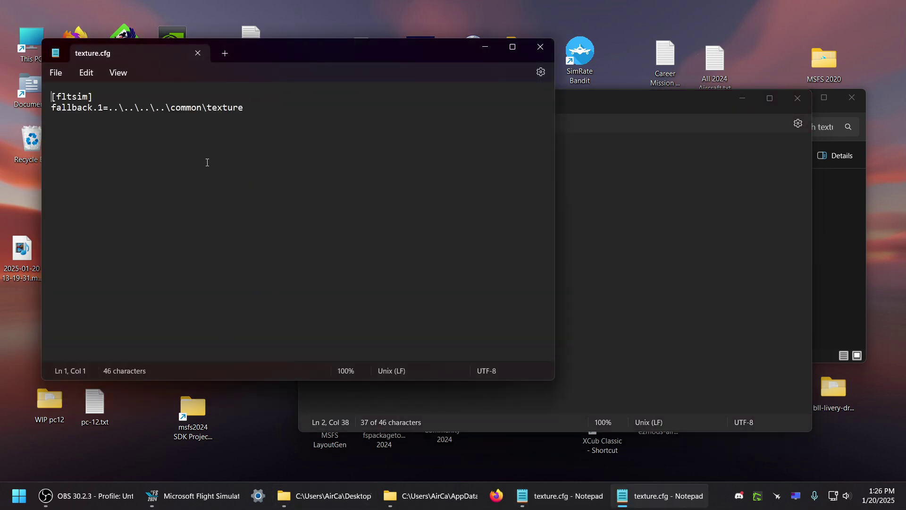
{"action": "left_click", "coordinate": [83, 117]}
{"action": "right_click", "coordinate": [92, 125]}
{"action": "left_click", "coordinate": [125, 209]}
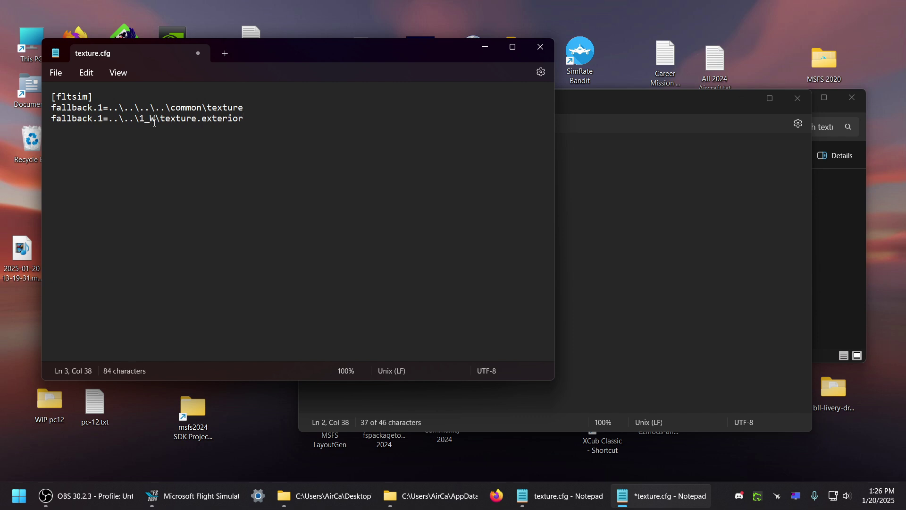
Step: Renumber the pasted line to fallback.2 and save the file on closing
{"action": "double_click", "coordinate": [102, 119]}
{"action": "left_click", "coordinate": [111, 115]}
{"action": "double_click", "coordinate": [102, 118]}
{"action": "type", "text": "2"}
{"action": "left_click", "coordinate": [541, 47]}
{"action": "left_click", "coordinate": [207, 252]}
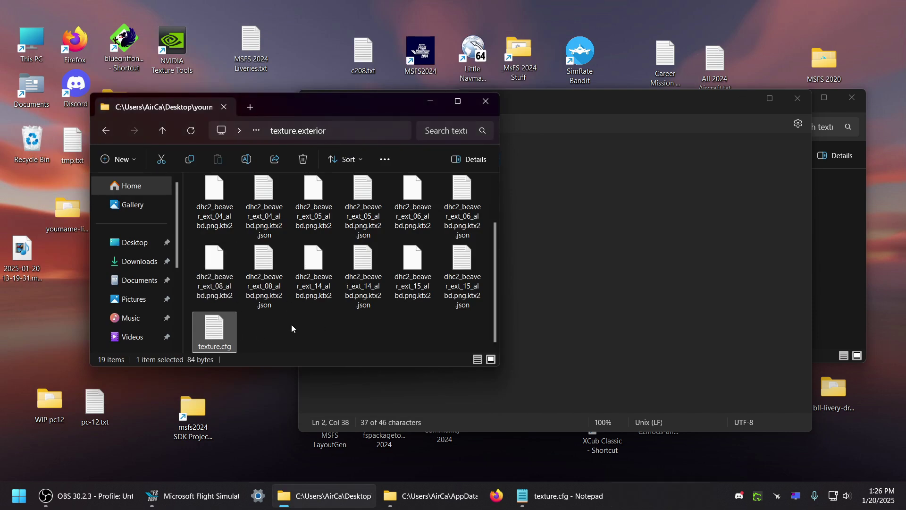
Step: Move from the floats template to the wheels template's texture.exterior folder and scroll to texture.cfg
{"action": "left_click", "coordinate": [162, 131]}
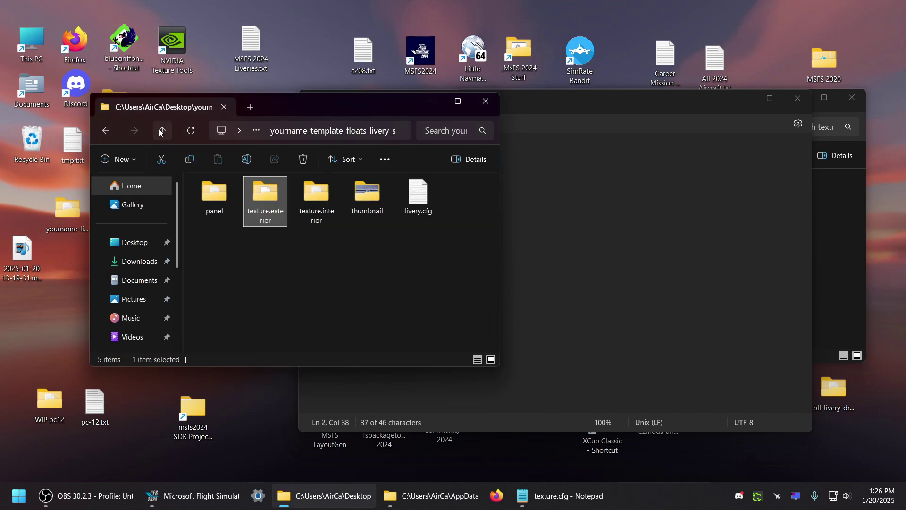
{"action": "left_click", "coordinate": [162, 131]}
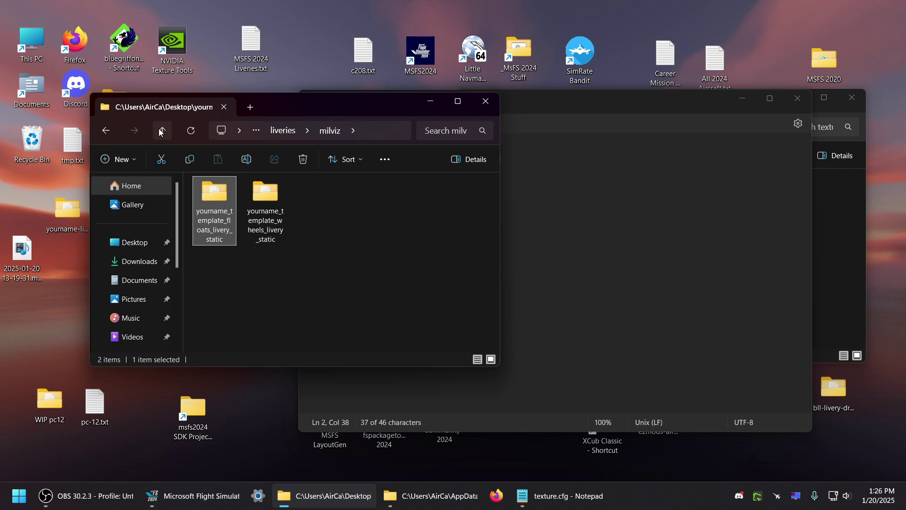
{"action": "double_click", "coordinate": [262, 208]}
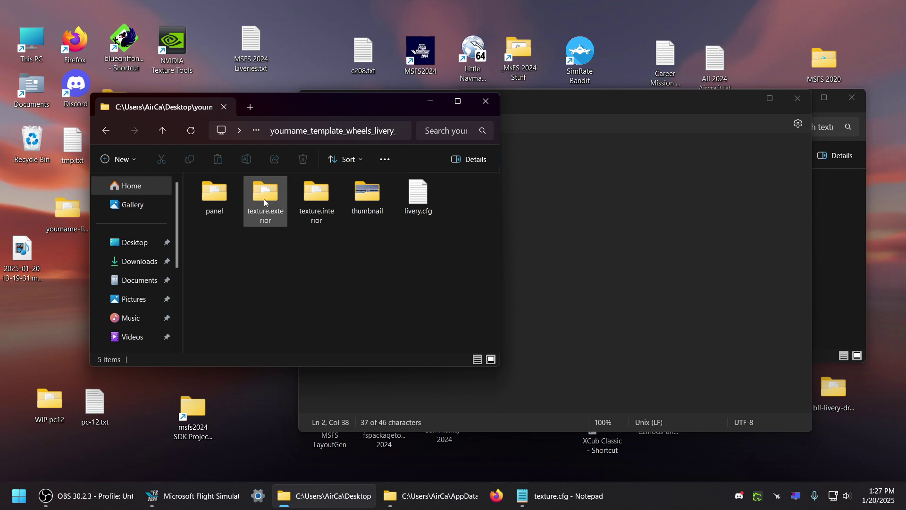
{"action": "left_click", "coordinate": [265, 200]}
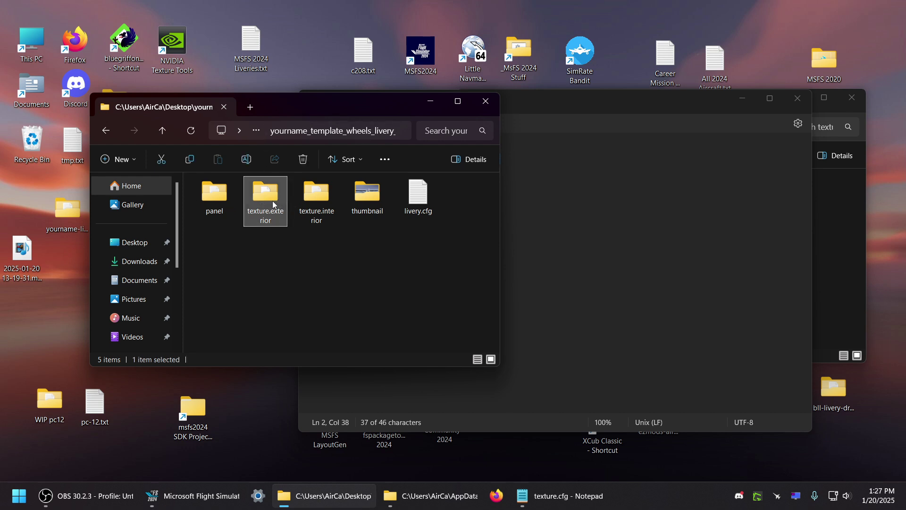
{"action": "double_click", "coordinate": [272, 200]}
{"action": "scroll", "coordinate": [322, 270], "scroll_direction": "down", "scroll_amount": 3}
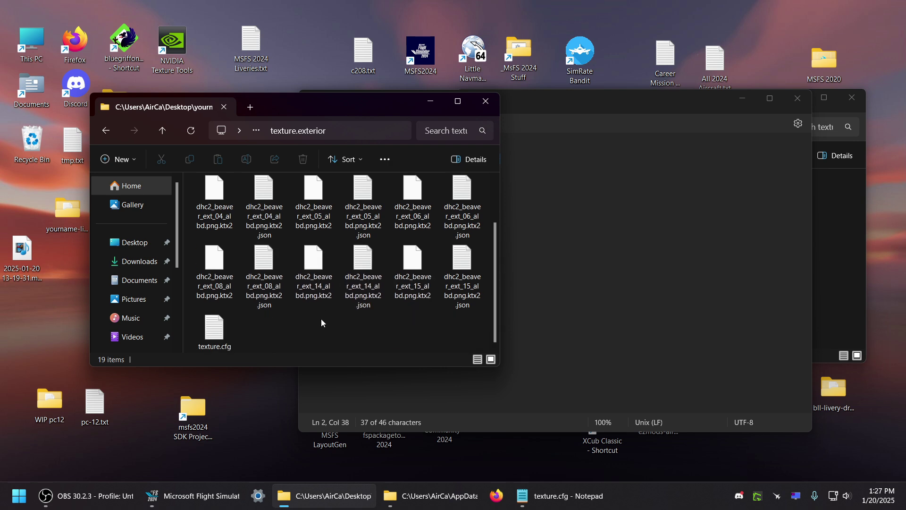
Step: Open the wheels texture.cfg and copy the 1_W fallback line from the 1_f texture.cfg
{"action": "double_click", "coordinate": [214, 330]}
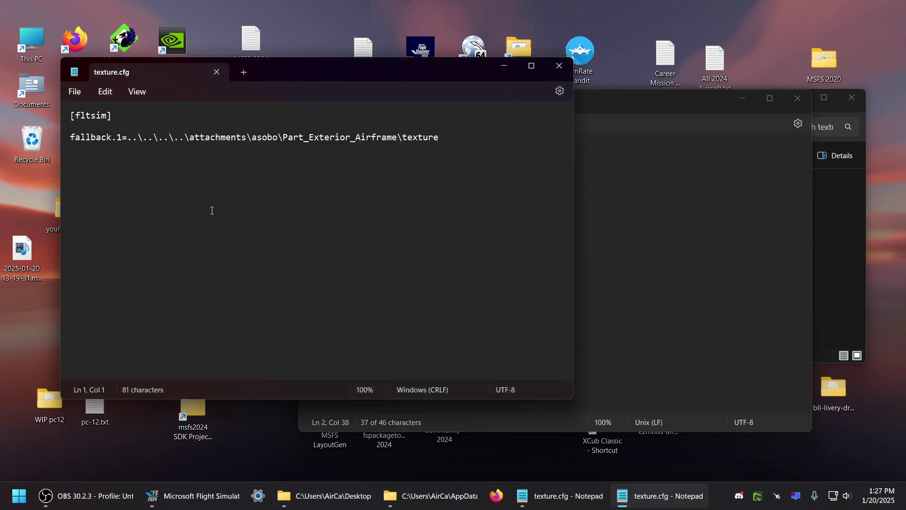
{"action": "left_click", "coordinate": [307, 139]}
{"action": "left_click", "coordinate": [682, 194]}
{"action": "left_click_drag", "start_coordinate": [501, 160], "coordinate": [386, 161]}
{"action": "left_click", "coordinate": [259, 155]}
{"action": "left_click", "coordinate": [579, 181]}
{"action": "left_click_drag", "start_coordinate": [505, 159], "coordinate": [307, 163]}
{"action": "right_click", "coordinate": [325, 157]}
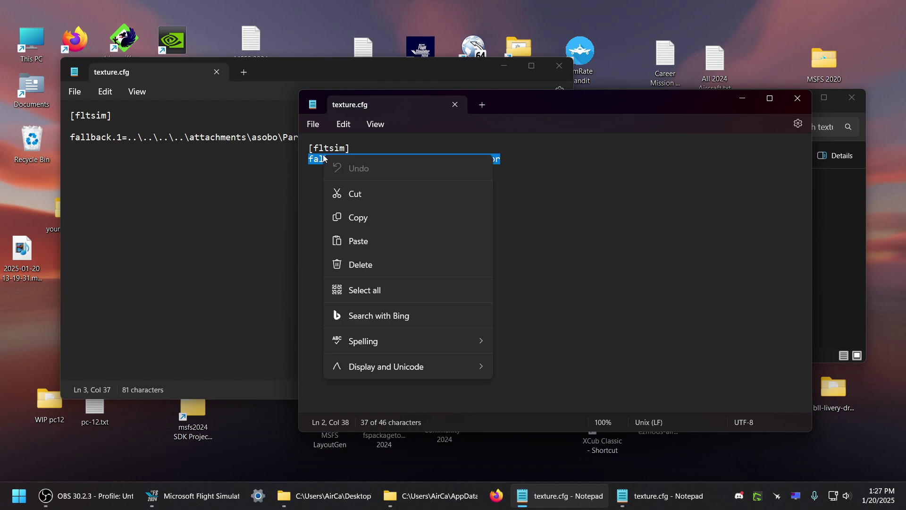
{"action": "left_click", "coordinate": [356, 218]}
{"action": "left_click", "coordinate": [257, 152]}
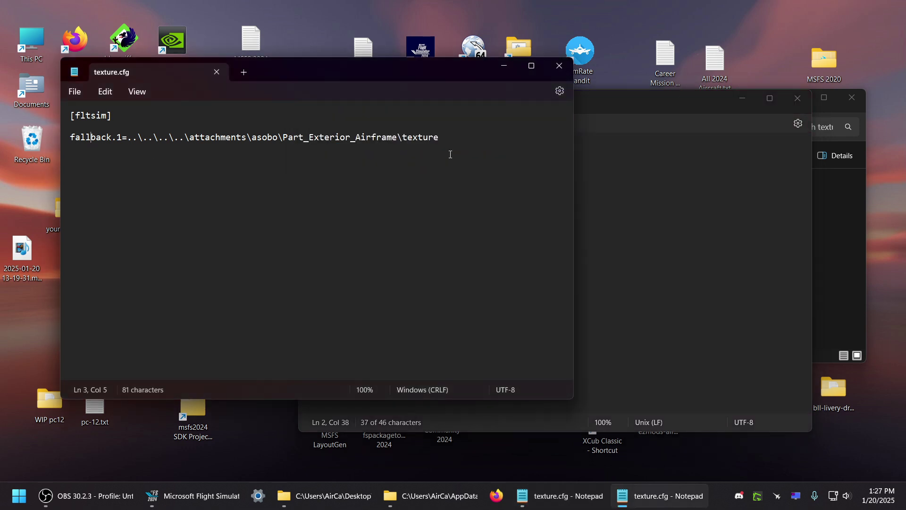
Step: Paste it as line 4, renumber it to fallback.2, then save and close the file
{"action": "key", "text": "Return"}
{"action": "right_click", "coordinate": [91, 160]}
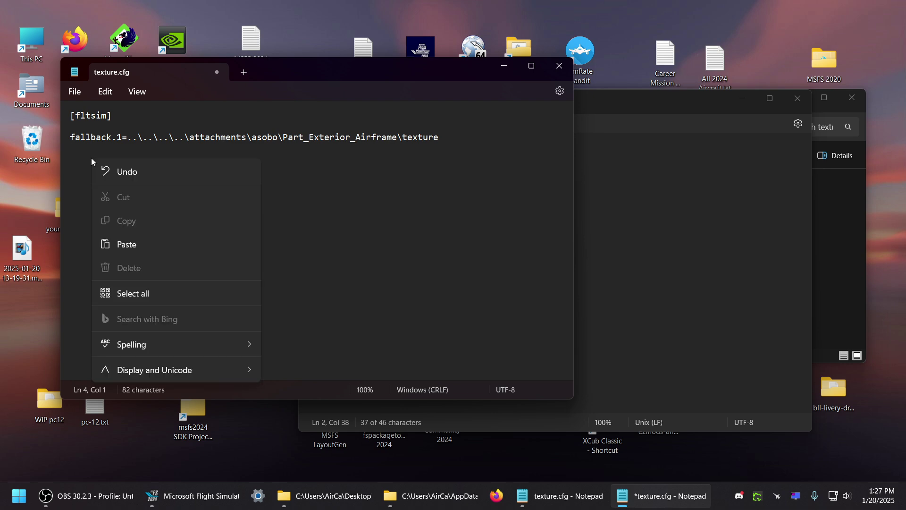
{"action": "left_click", "coordinate": [127, 244]}
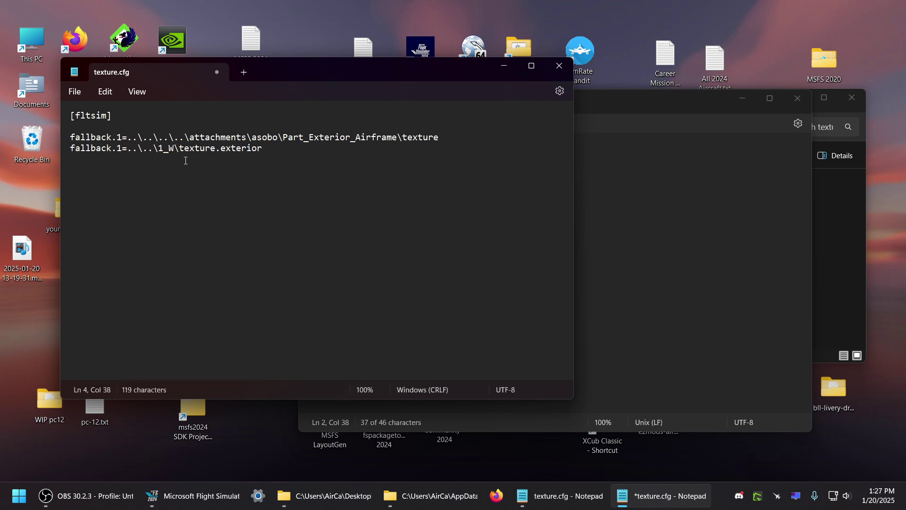
{"action": "left_click", "coordinate": [123, 149]}
{"action": "double_click", "coordinate": [120, 149]}
{"action": "type", "text": "2"}
{"action": "left_click", "coordinate": [74, 92]}
{"action": "left_click", "coordinate": [90, 173]}
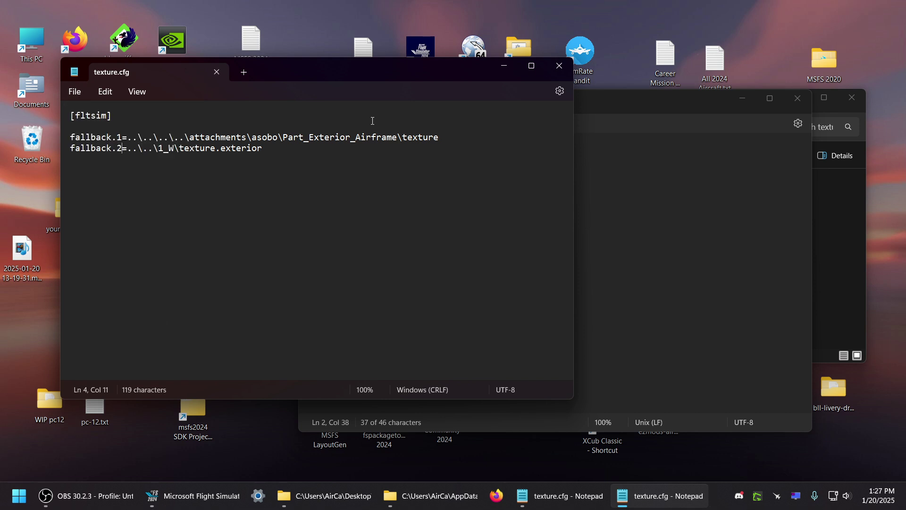
{"action": "left_click", "coordinate": [559, 66]}
Step: Close the 1_f texture.cfg and AppData livery window, and move the template window right
{"action": "left_click", "coordinate": [798, 97]}
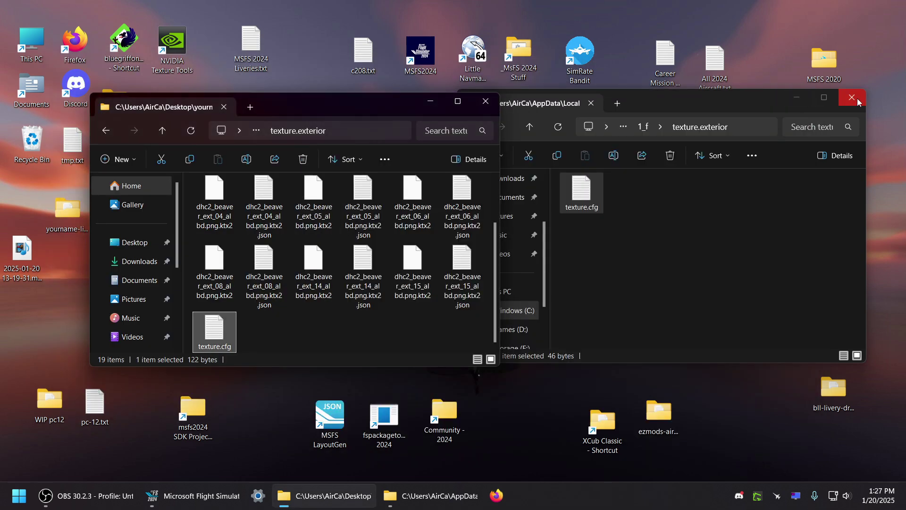
{"action": "left_click", "coordinate": [859, 102]}
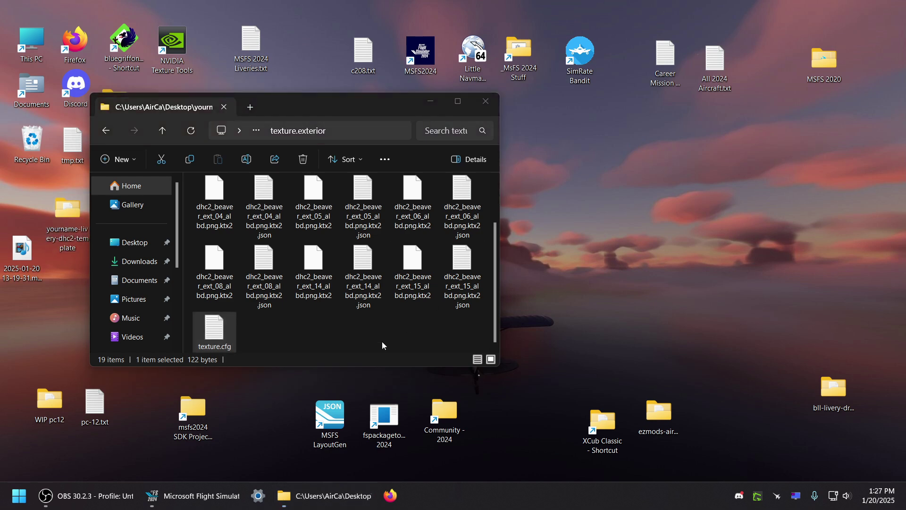
{"action": "left_click_drag", "start_coordinate": [296, 111], "coordinate": [359, 95]}
{"action": "left_click", "coordinate": [222, 496]}
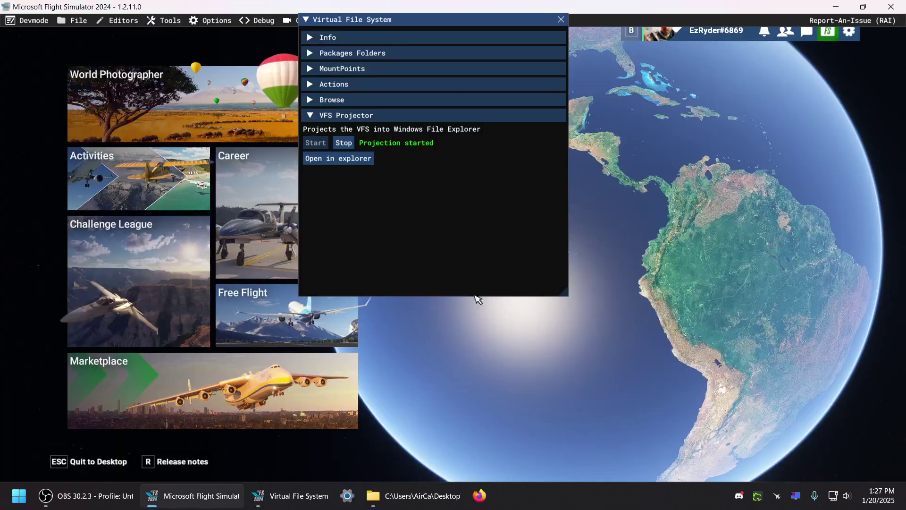
{"action": "left_click", "coordinate": [411, 494]}
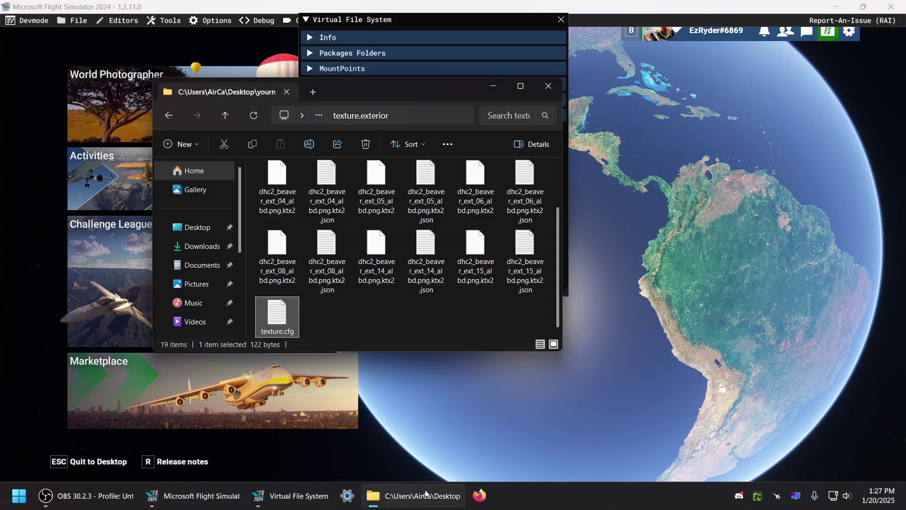
{"action": "left_click_drag", "start_coordinate": [375, 93], "coordinate": [603, 82]}
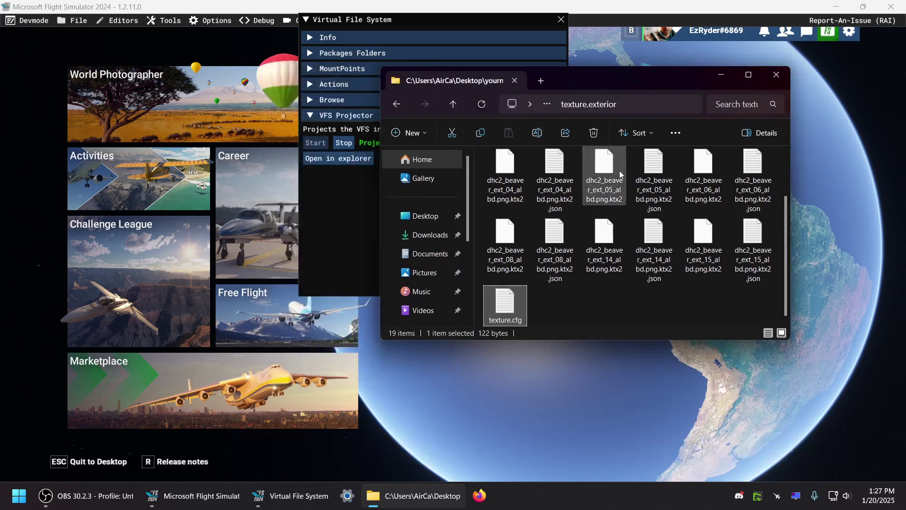
{"action": "left_click", "coordinate": [654, 238]}
Step: Confirm the wheels texture.interior holds only texture.txt, then select the template's livery.cfg
{"action": "left_click", "coordinate": [453, 103]}
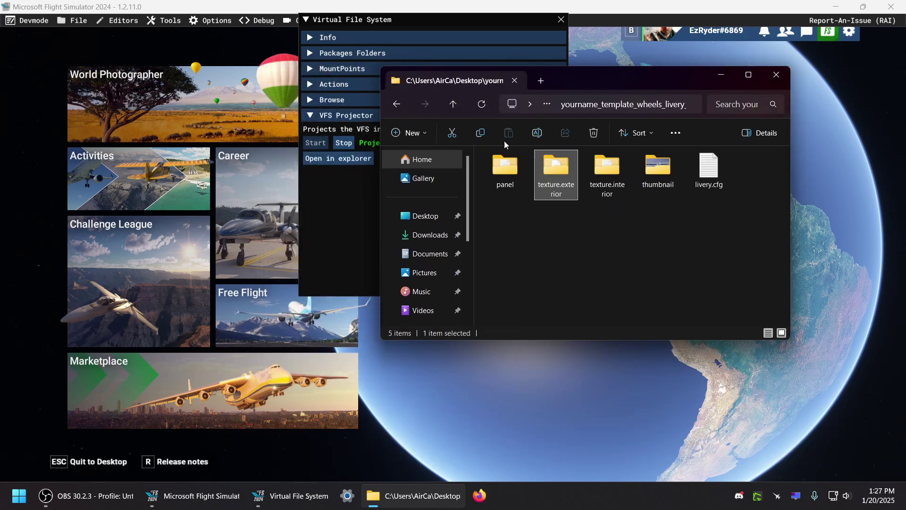
{"action": "left_click", "coordinate": [629, 224]}
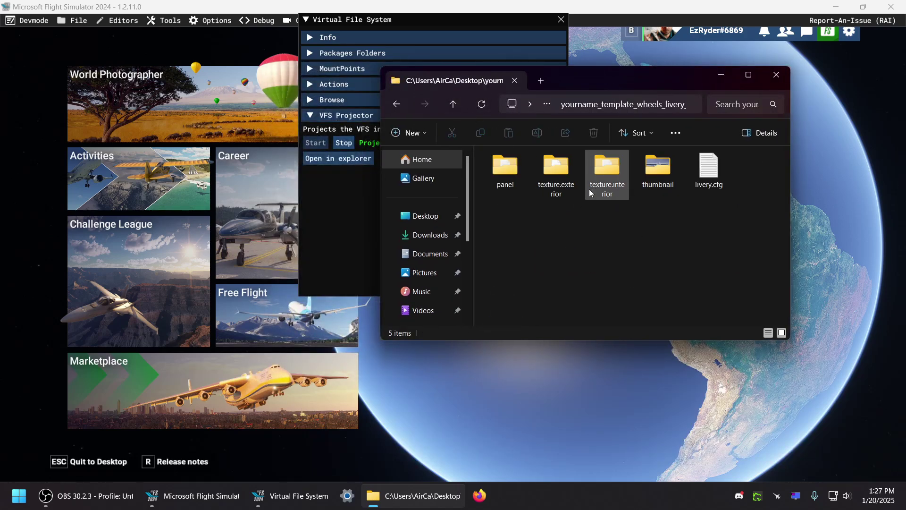
{"action": "left_click", "coordinate": [552, 193]}
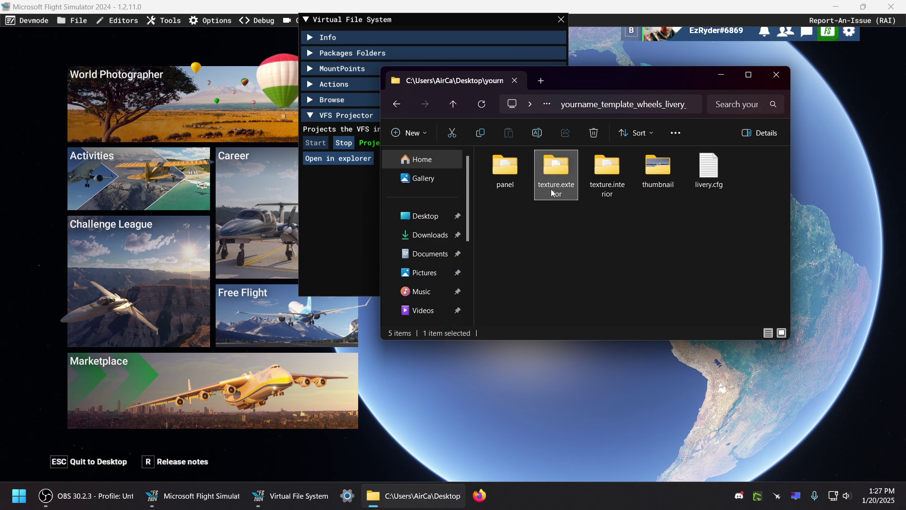
{"action": "left_click", "coordinate": [619, 190]}
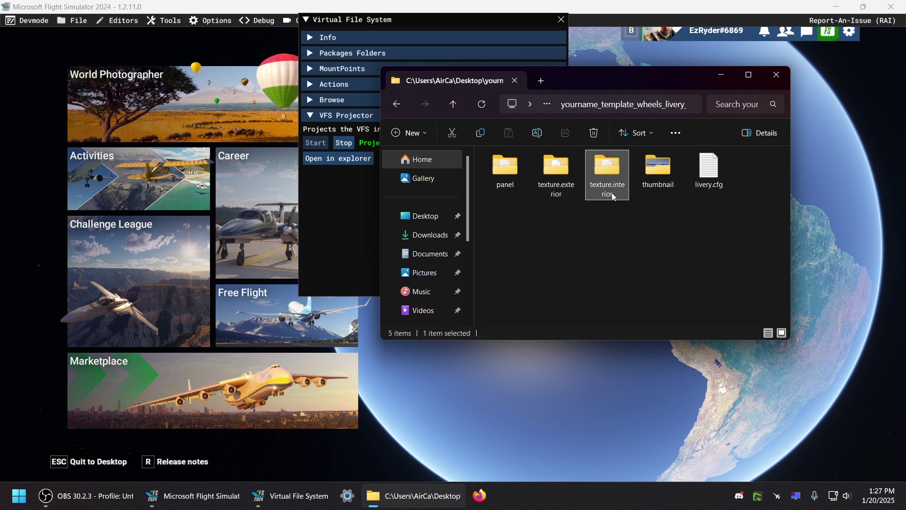
{"action": "double_click", "coordinate": [614, 189]}
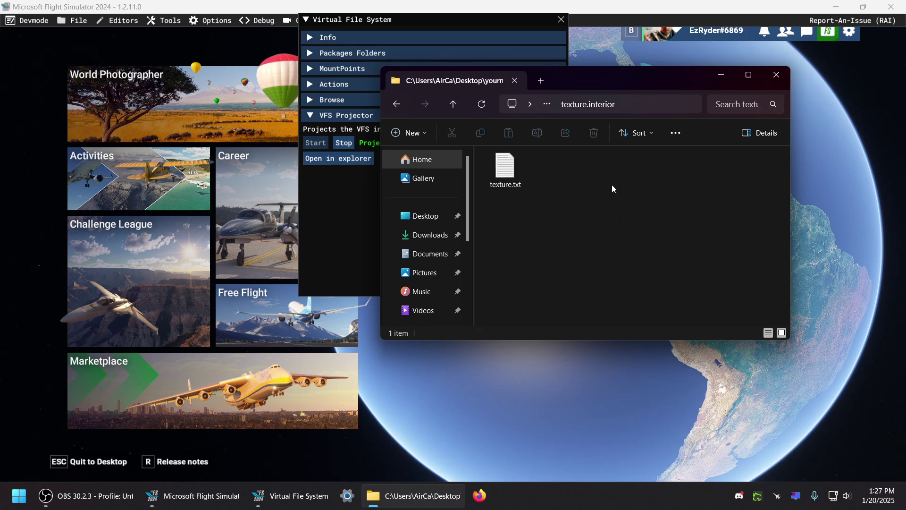
{"action": "left_click", "coordinate": [453, 104]}
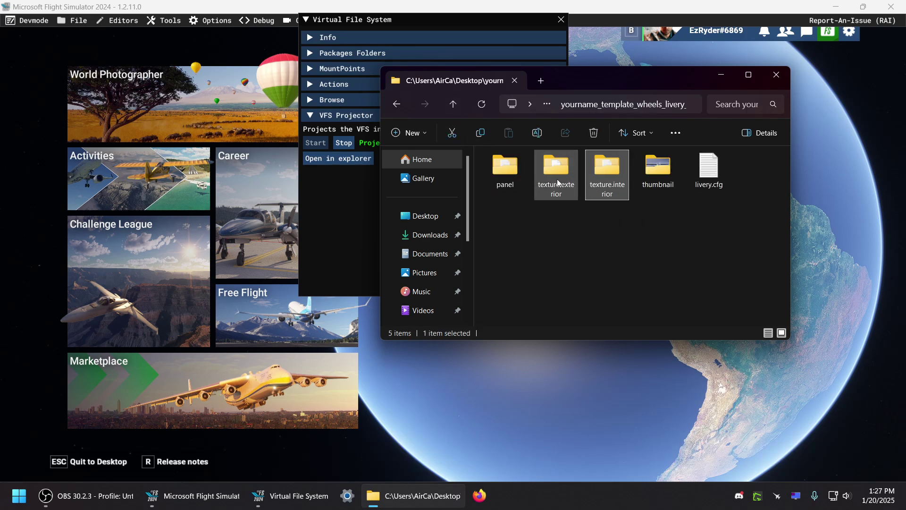
{"action": "left_click", "coordinate": [703, 174]}
Step: Verify required_tags reads "wheels" and "floats" in the two template livery.cfg files
{"action": "double_click", "coordinate": [702, 175]}
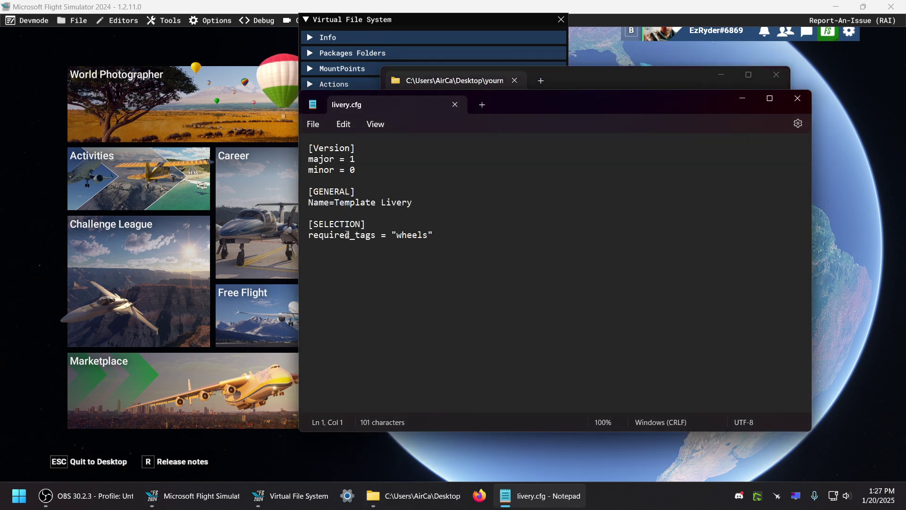
{"action": "left_click_drag", "start_coordinate": [427, 236], "coordinate": [397, 236]}
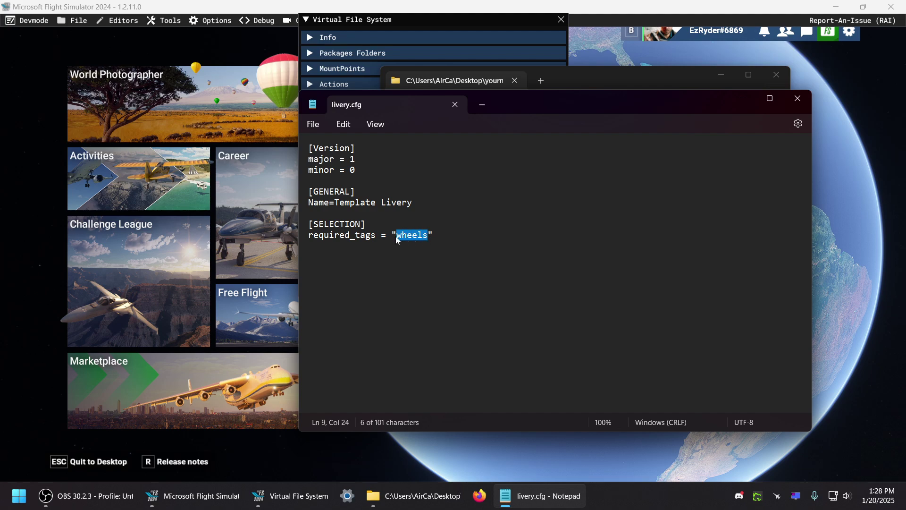
{"action": "left_click", "coordinate": [798, 98]}
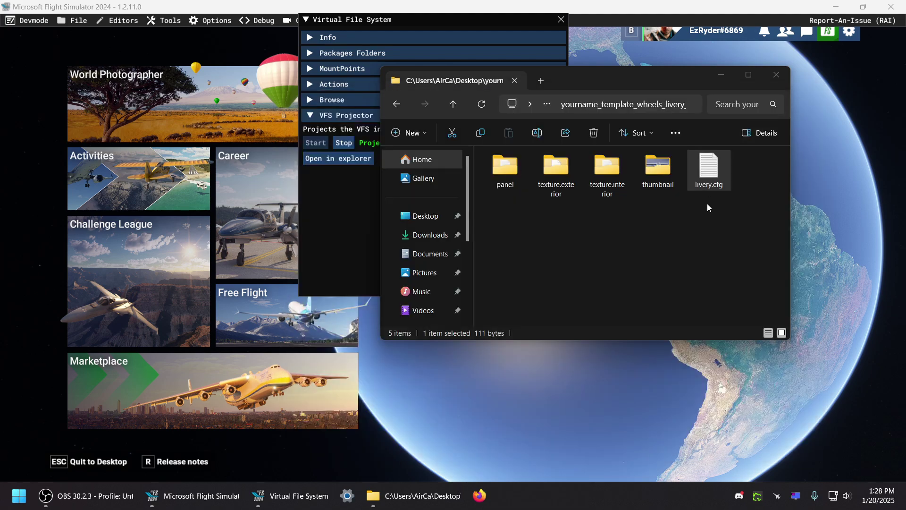
{"action": "left_click", "coordinate": [453, 104]}
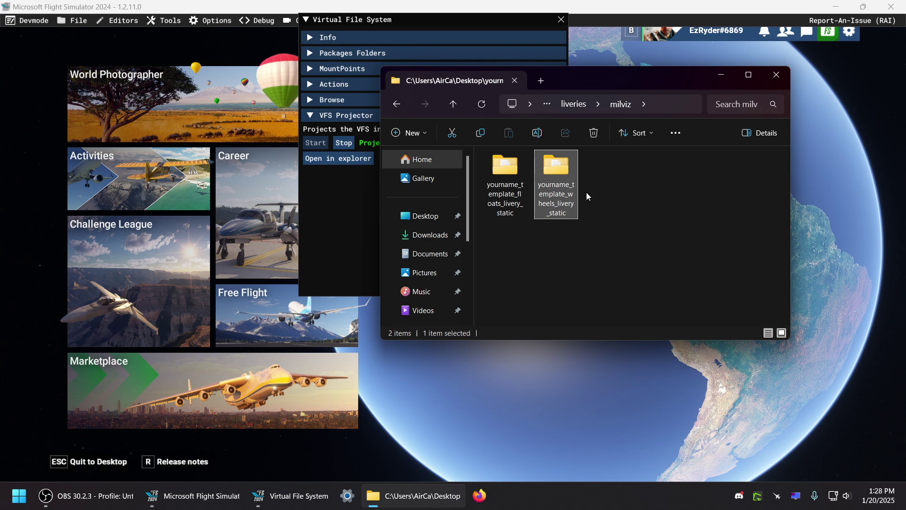
{"action": "double_click", "coordinate": [519, 176]}
{"action": "double_click", "coordinate": [709, 171]}
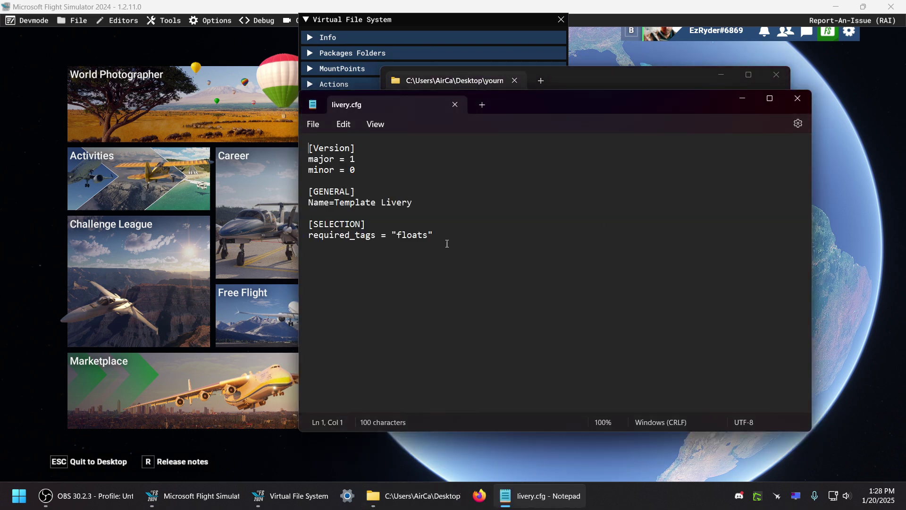
{"action": "double_click", "coordinate": [430, 233]}
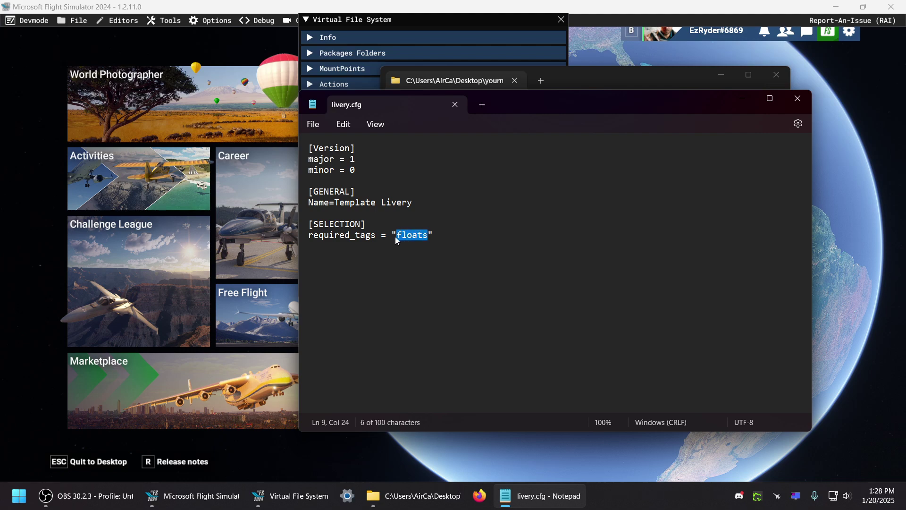
{"action": "left_click", "coordinate": [798, 99]}
Step: Climb up through blackbirdsims_dhc2 and Airplanes to the SimObjects folder
{"action": "left_click", "coordinate": [454, 104]}
{"action": "left_click", "coordinate": [454, 104]}
{"action": "left_click", "coordinate": [456, 103]}
{"action": "left_click", "coordinate": [455, 103]}
Step: Open the template's SimObjects folder, then open the VFS projected sim files in a new window
{"action": "left_click", "coordinate": [455, 103]}
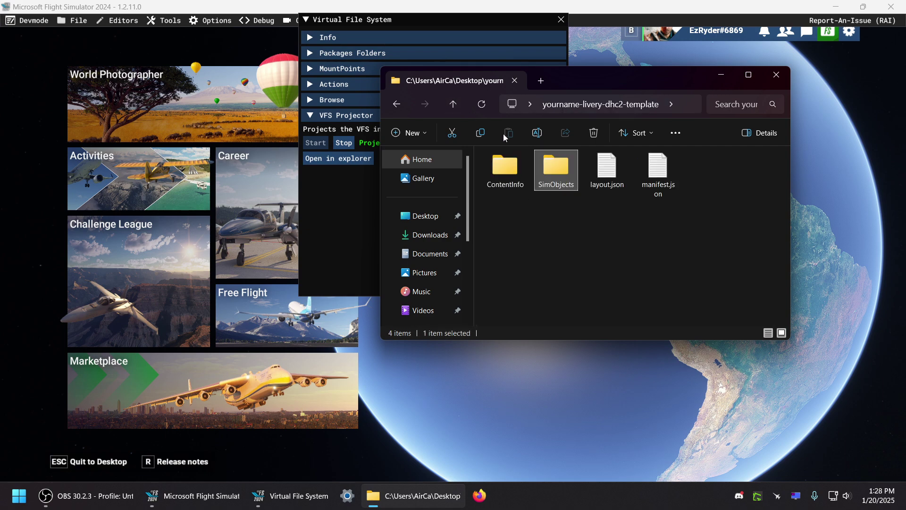
{"action": "double_click", "coordinate": [544, 170]}
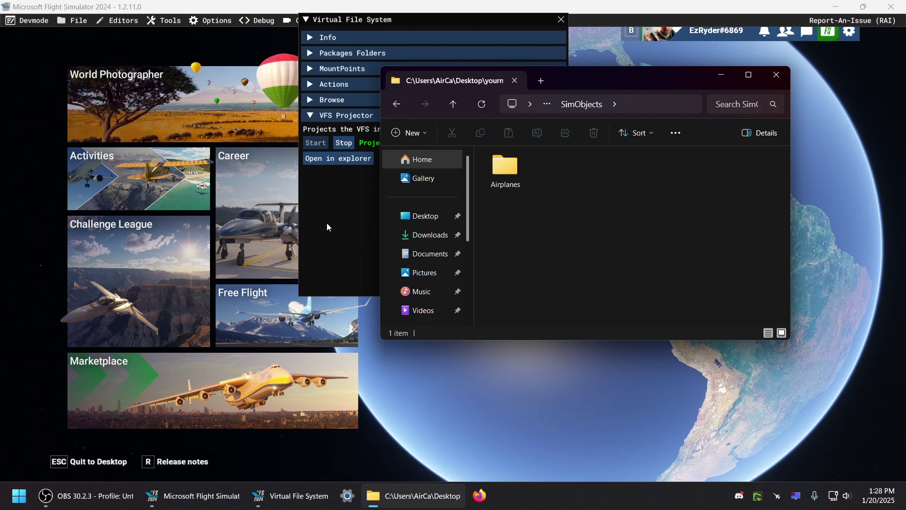
{"action": "left_click", "coordinate": [338, 269]}
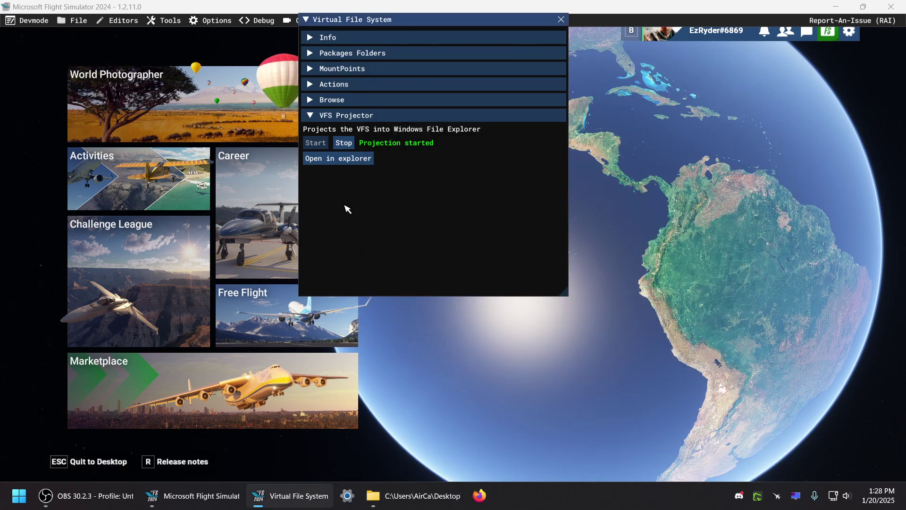
{"action": "left_click", "coordinate": [339, 158]}
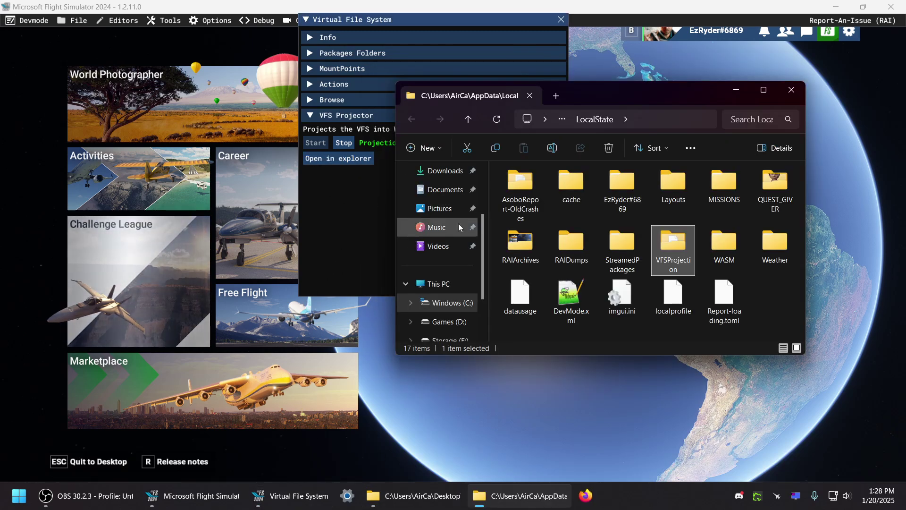
Step: Browse VFSProjection to simobjects > airplanes, listing 399 aircraft folders
{"action": "double_click", "coordinate": [679, 238]}
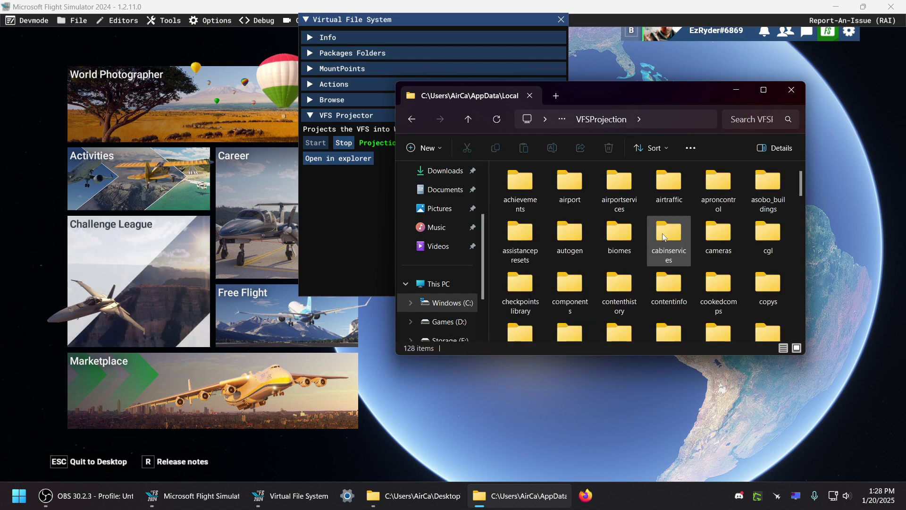
{"action": "left_click_drag", "start_coordinate": [800, 183], "coordinate": [803, 225]}
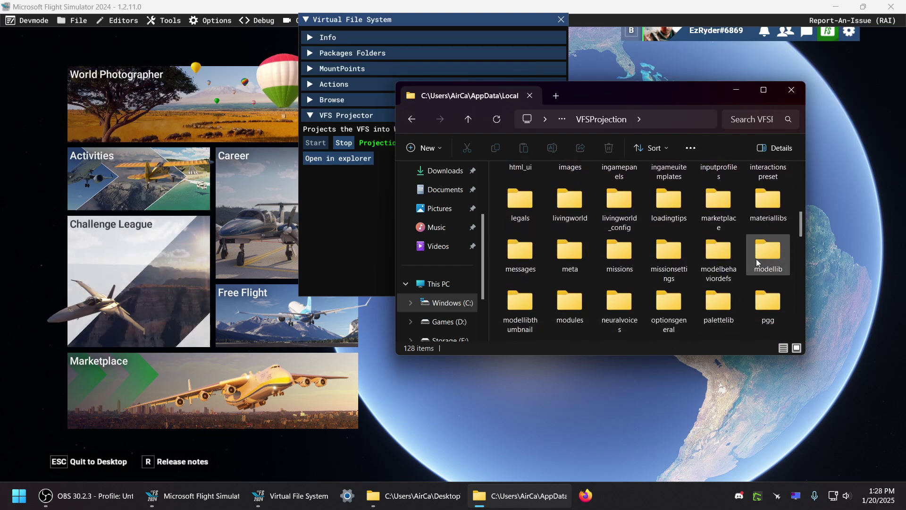
{"action": "left_click_drag", "start_coordinate": [800, 228], "coordinate": [803, 248]}
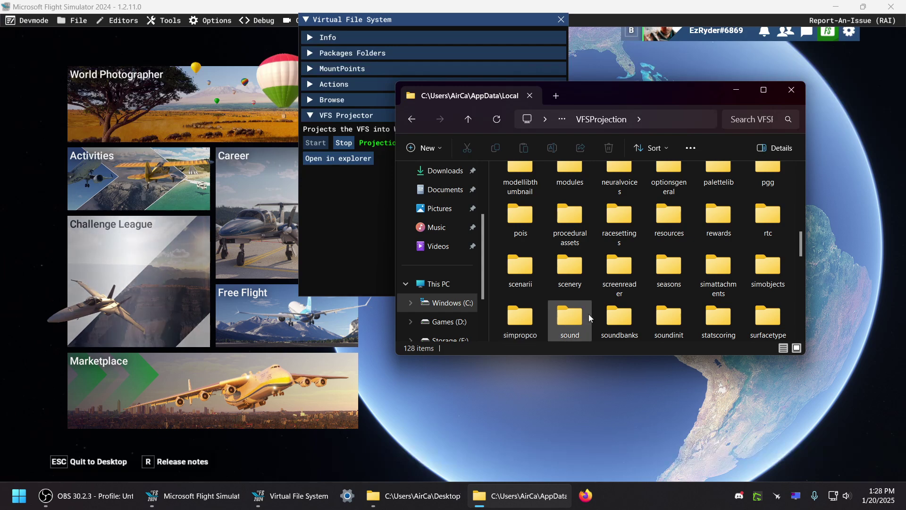
{"action": "double_click", "coordinate": [768, 267]}
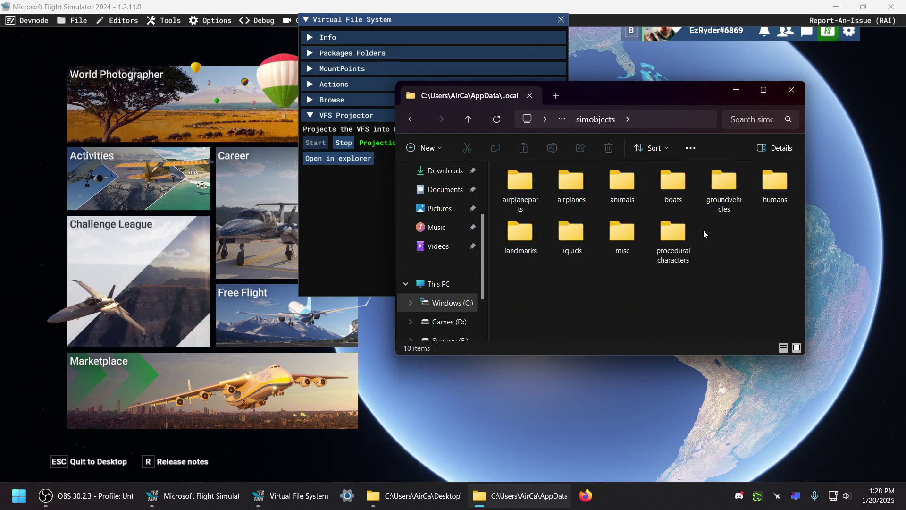
{"action": "left_click", "coordinate": [580, 193]}
{"action": "double_click", "coordinate": [580, 193]}
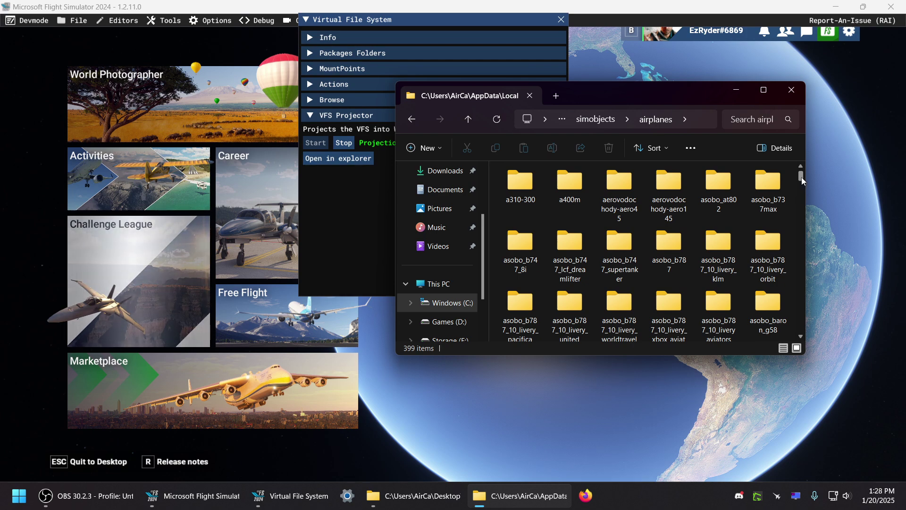
{"action": "left_click_drag", "start_coordinate": [802, 177], "coordinate": [807, 196]}
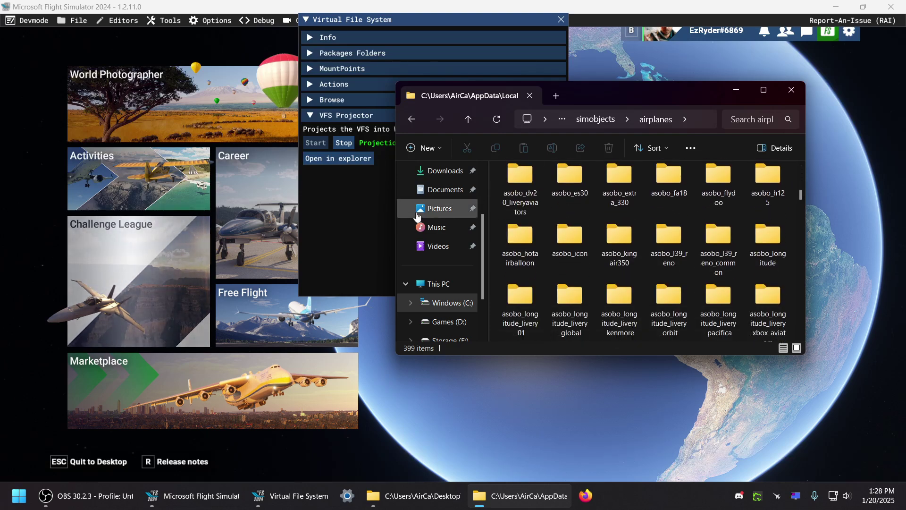
Step: Show the template's Airplanes folder on the left beside the sim's blackbirdsims_dhc2 folder
{"action": "left_click", "coordinate": [485, 141]}
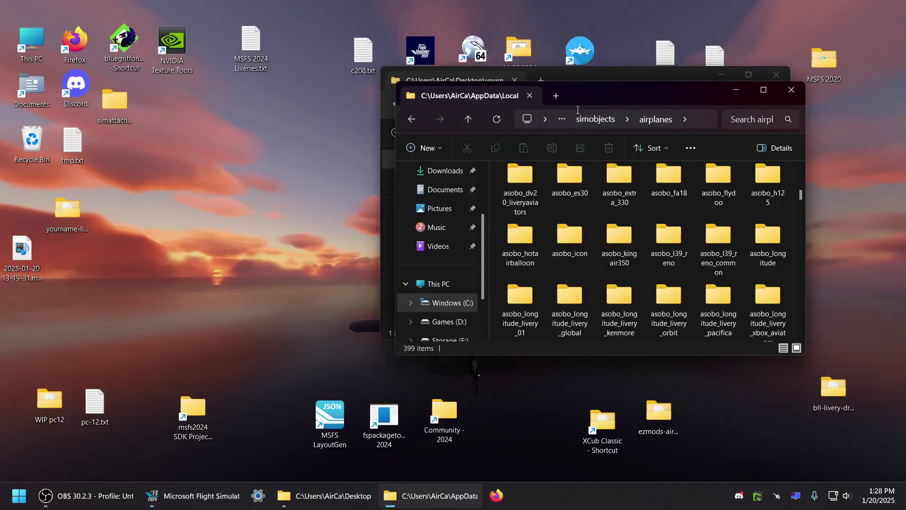
{"action": "left_click_drag", "start_coordinate": [601, 74], "coordinate": [320, 103]}
{"action": "double_click", "coordinate": [221, 196]}
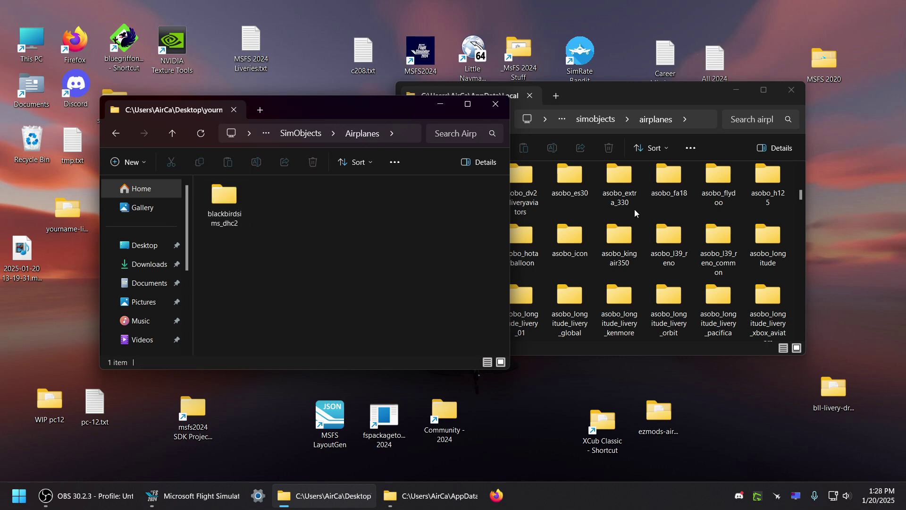
{"action": "left_click_drag", "start_coordinate": [801, 193], "coordinate": [806, 262]}
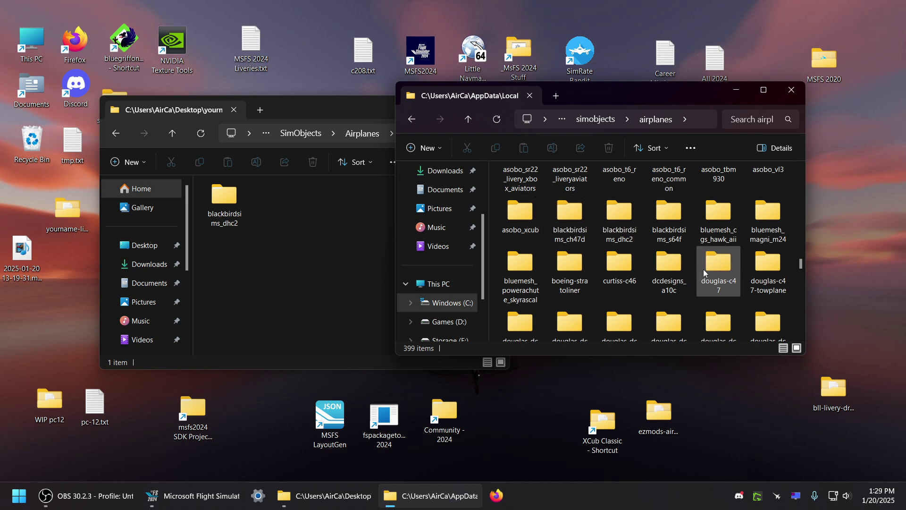
{"action": "left_click", "coordinate": [673, 219]}
{"action": "double_click", "coordinate": [633, 220]}
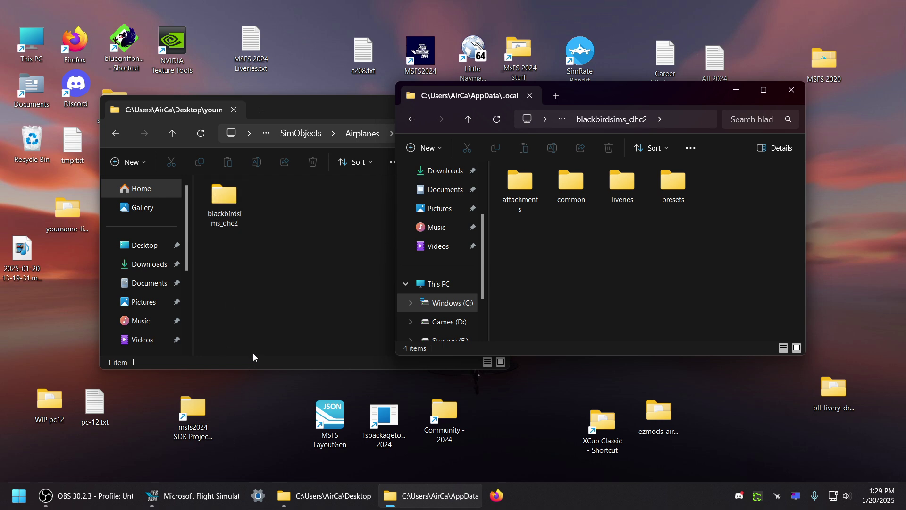
Step: Open the floats livery template's livery.cfg and select its required_tags value 'floats'
{"action": "double_click", "coordinate": [224, 196]}
{"action": "left_click", "coordinate": [222, 200]}
{"action": "double_click", "coordinate": [223, 203]}
{"action": "left_click", "coordinate": [222, 206]}
{"action": "double_click", "coordinate": [222, 206]}
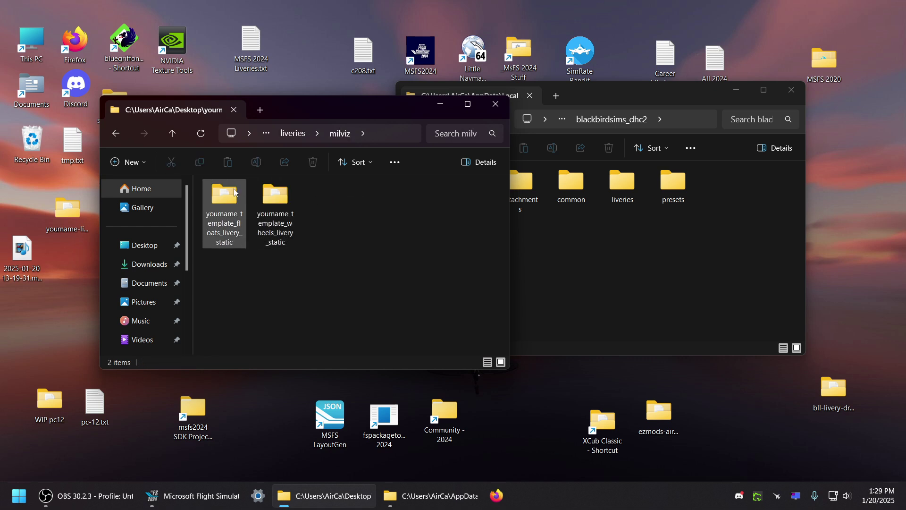
{"action": "double_click", "coordinate": [230, 194]}
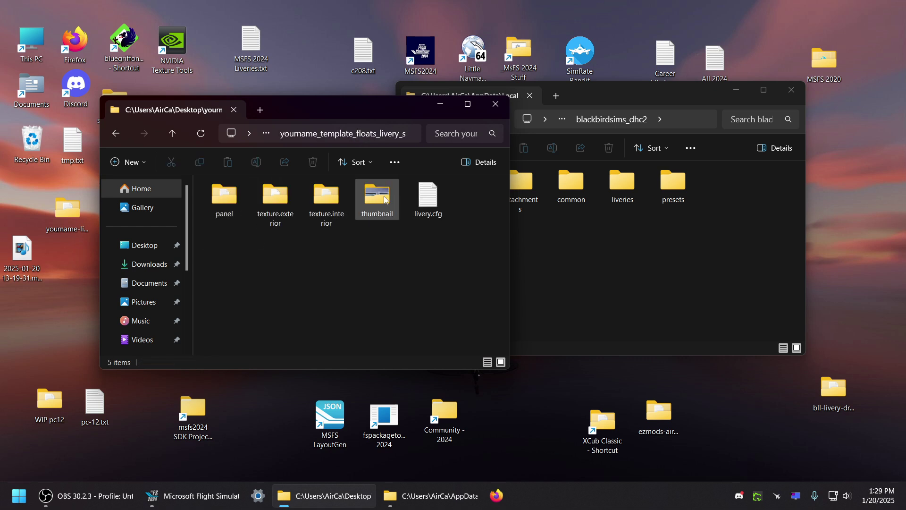
{"action": "double_click", "coordinate": [430, 197]}
{"action": "left_click_drag", "start_coordinate": [429, 235], "coordinate": [393, 237]}
Step: Close livery.cfg and inspect the DHC-2 attachment folders under the sim's milviz attachments
{"action": "left_click", "coordinate": [798, 100]}
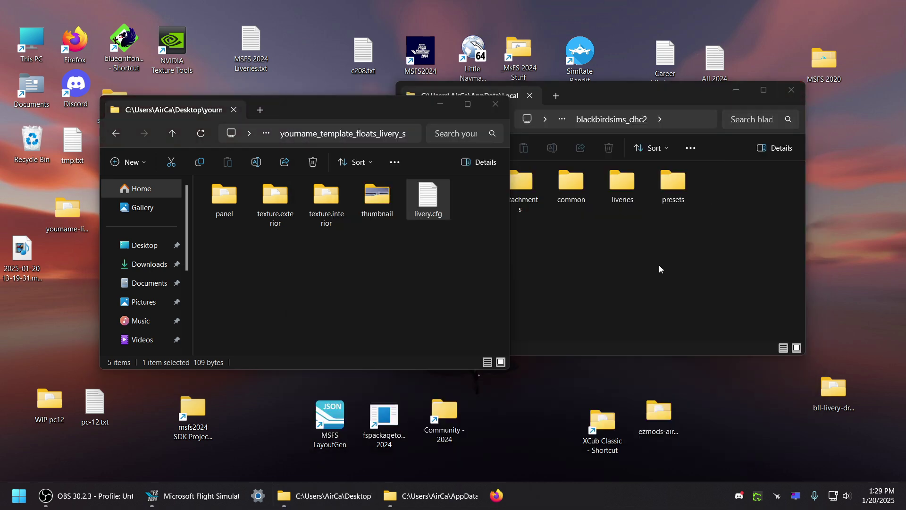
{"action": "left_click", "coordinate": [660, 269]}
{"action": "double_click", "coordinate": [523, 186]}
{"action": "left_click", "coordinate": [527, 188]}
{"action": "double_click", "coordinate": [527, 187]}
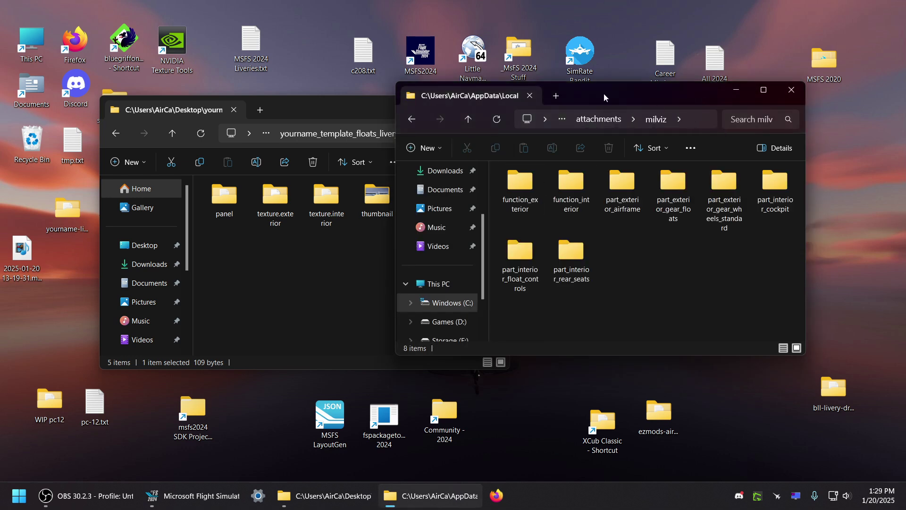
{"action": "left_click", "coordinate": [470, 119]}
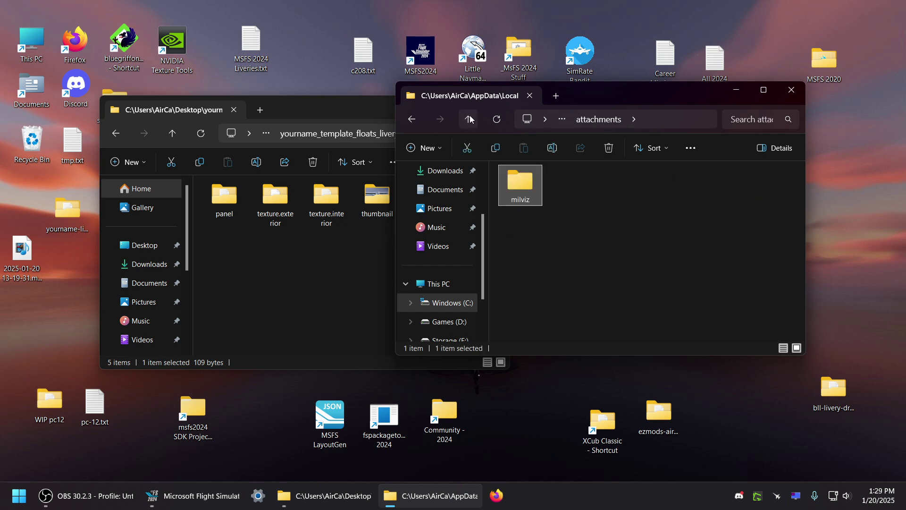
{"action": "left_click", "coordinate": [471, 119]}
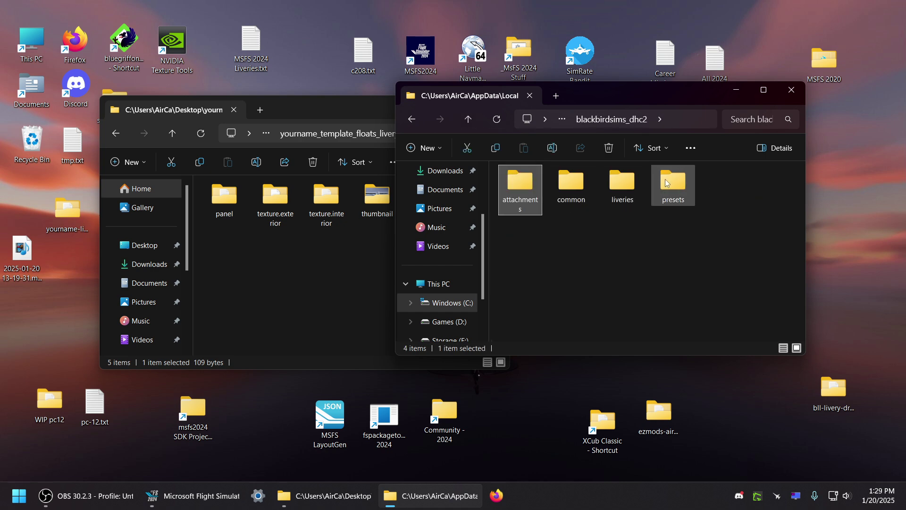
{"action": "double_click", "coordinate": [622, 185]}
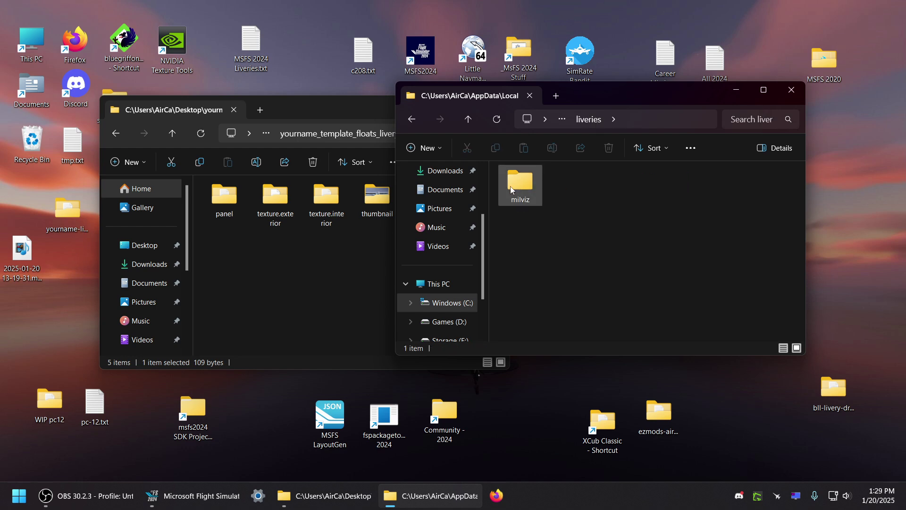
Step: Reopen the floats template's livery.cfg and select the 'floats' tag value
{"action": "left_click", "coordinate": [344, 241]}
{"action": "double_click", "coordinate": [443, 208]}
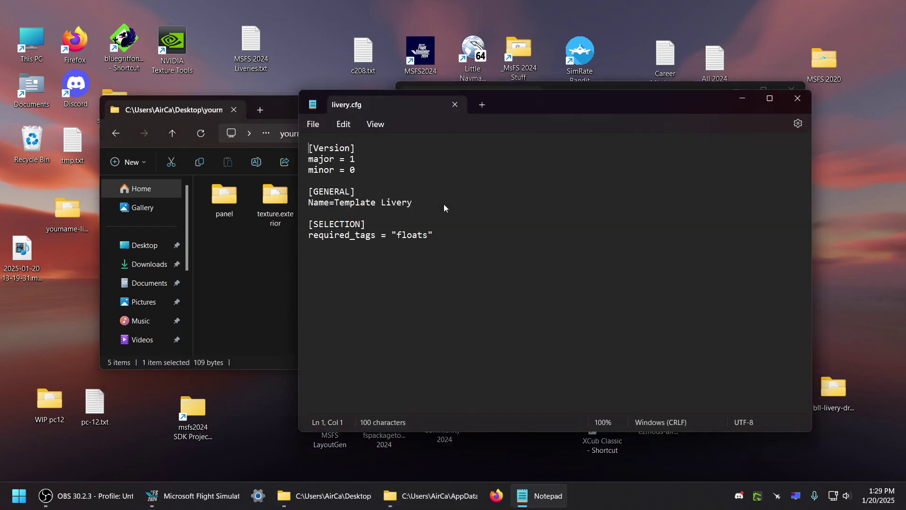
{"action": "left_click_drag", "start_coordinate": [429, 236], "coordinate": [403, 239]}
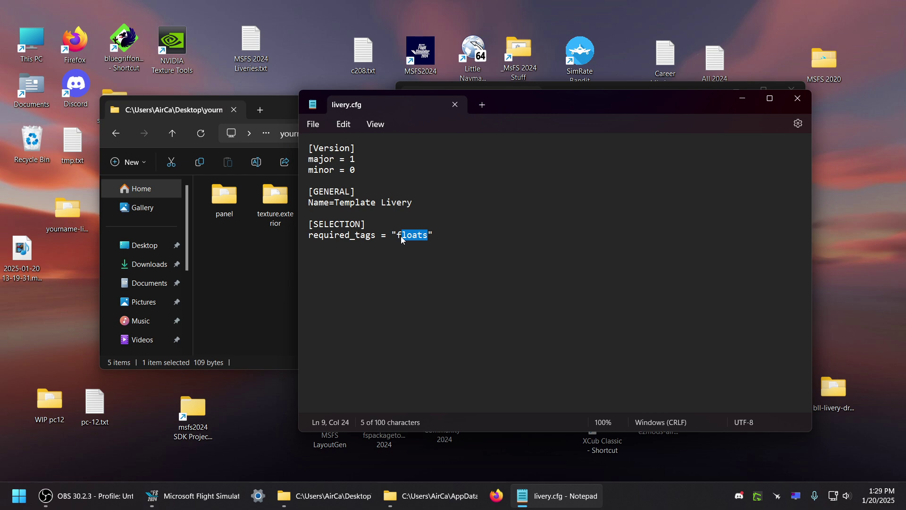
{"action": "left_click", "coordinate": [265, 234]}
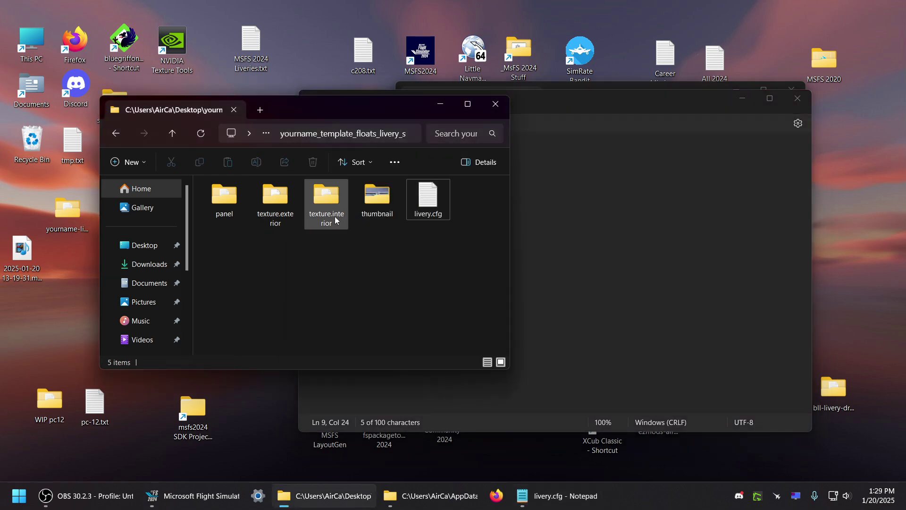
Step: Close livery.cfg and navigate the other Explorer window to the attachments folder
{"action": "left_click", "coordinate": [545, 208]}
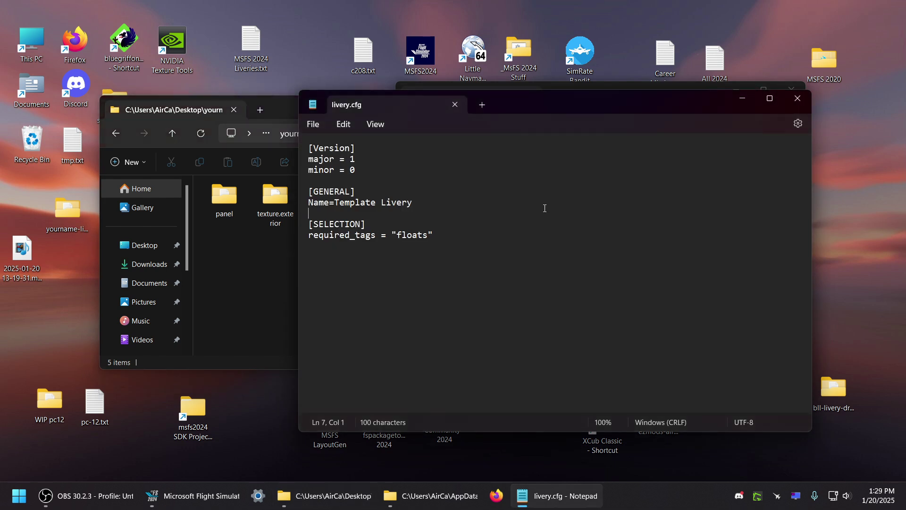
{"action": "left_click", "coordinate": [799, 101]}
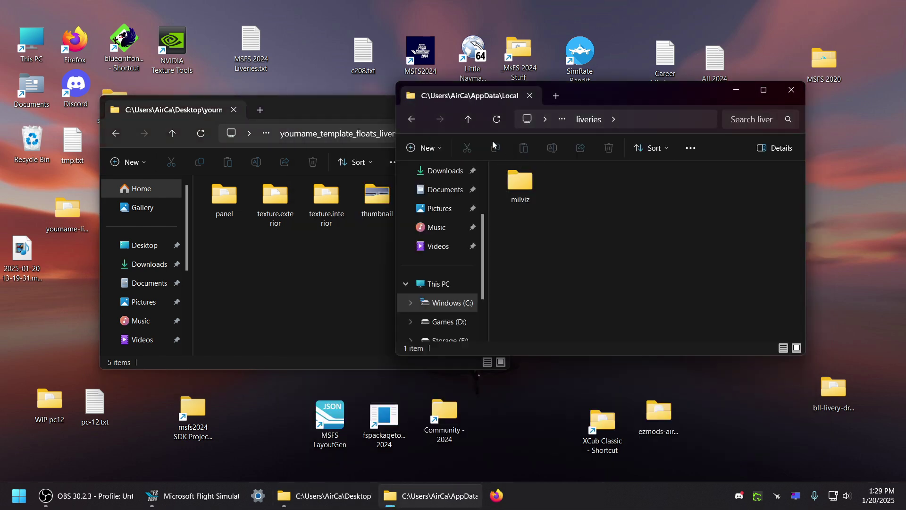
{"action": "left_click", "coordinate": [469, 121]}
{"action": "double_click", "coordinate": [520, 184]}
Step: Reopen livery.cfg in Notepad and select the required_tags = "floats" line
{"action": "left_click", "coordinate": [247, 279]}
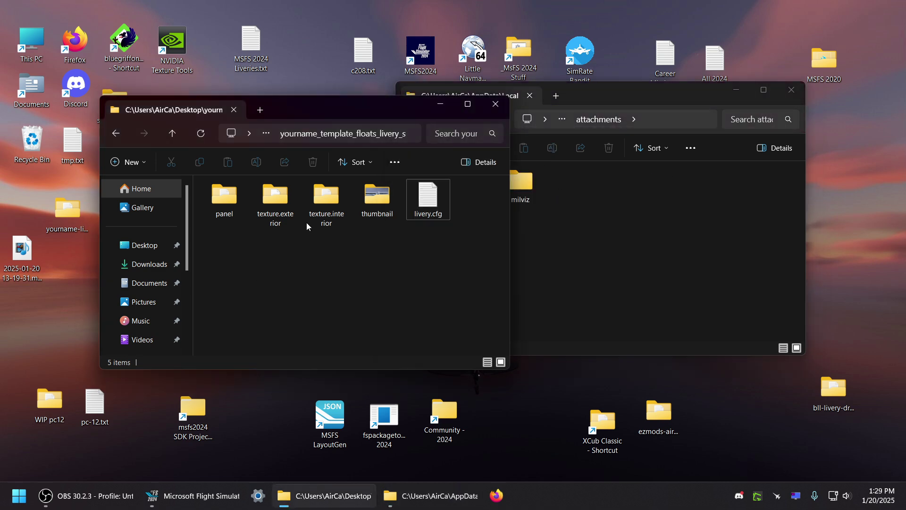
{"action": "left_click", "coordinate": [331, 206]}
{"action": "double_click", "coordinate": [423, 195]}
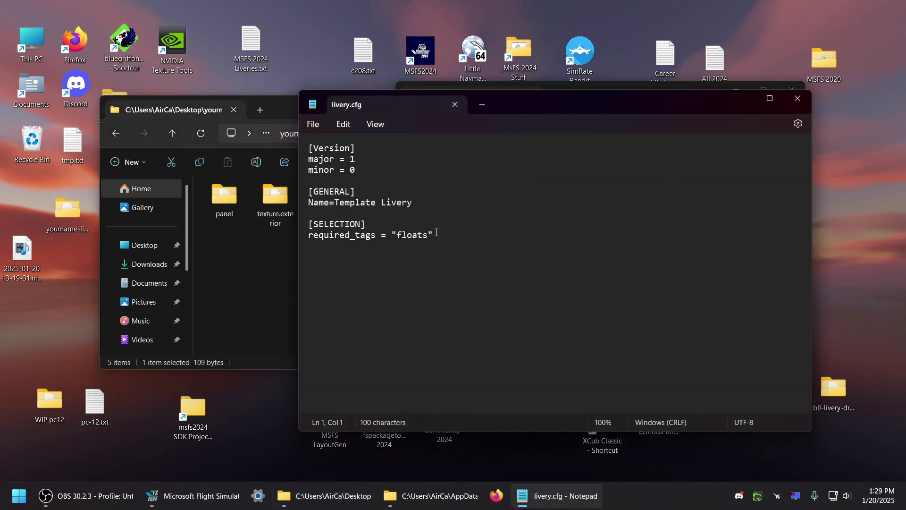
{"action": "left_click_drag", "start_coordinate": [437, 235], "coordinate": [398, 237]}
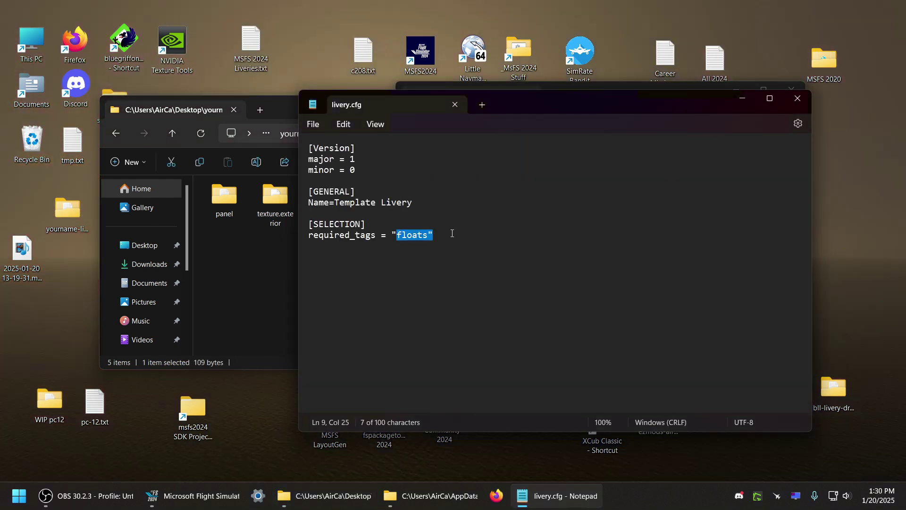
{"action": "left_click_drag", "start_coordinate": [467, 233], "coordinate": [314, 238]}
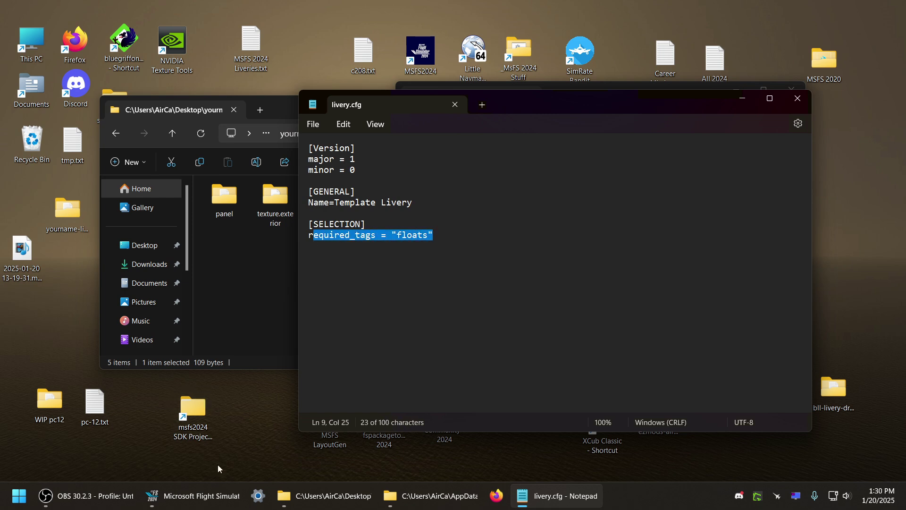
{"action": "left_click", "coordinate": [499, 498]}
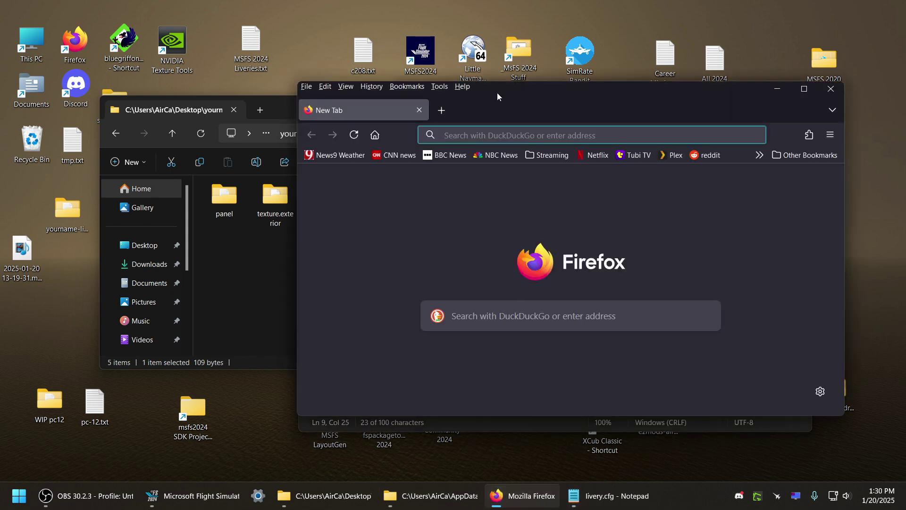
Step: Reopen the SDK Liveries documentation page from history and maximize Firefox
{"action": "left_click", "coordinate": [371, 88]}
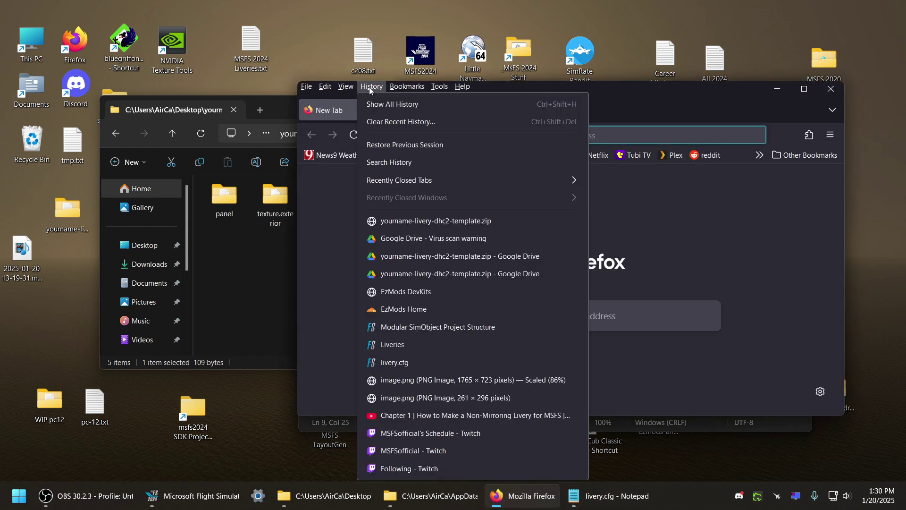
{"action": "left_click", "coordinate": [398, 348]}
{"action": "left_click_drag", "start_coordinate": [519, 110], "coordinate": [507, 1]}
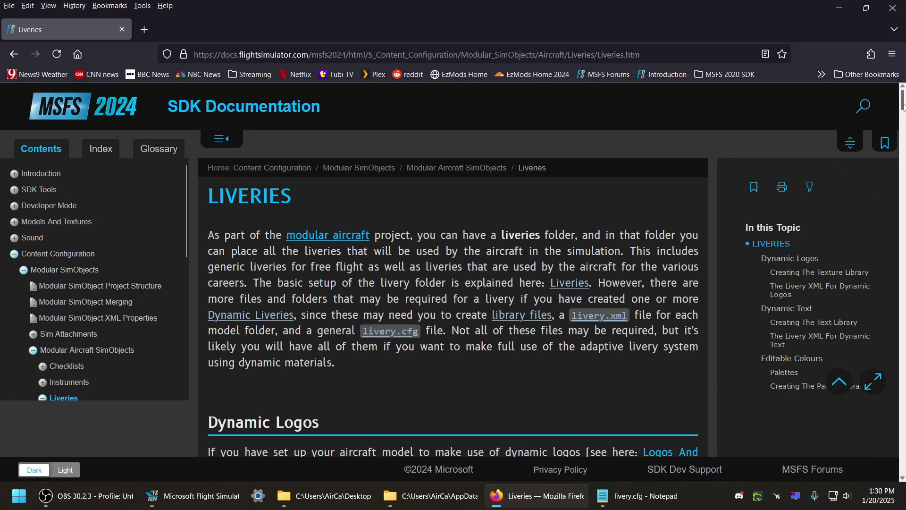
{"action": "scroll", "coordinate": [903, 110], "scroll_direction": "down", "scroll_amount": 1}
{"action": "scroll", "coordinate": [903, 111], "scroll_direction": "up", "scroll_amount": 1}
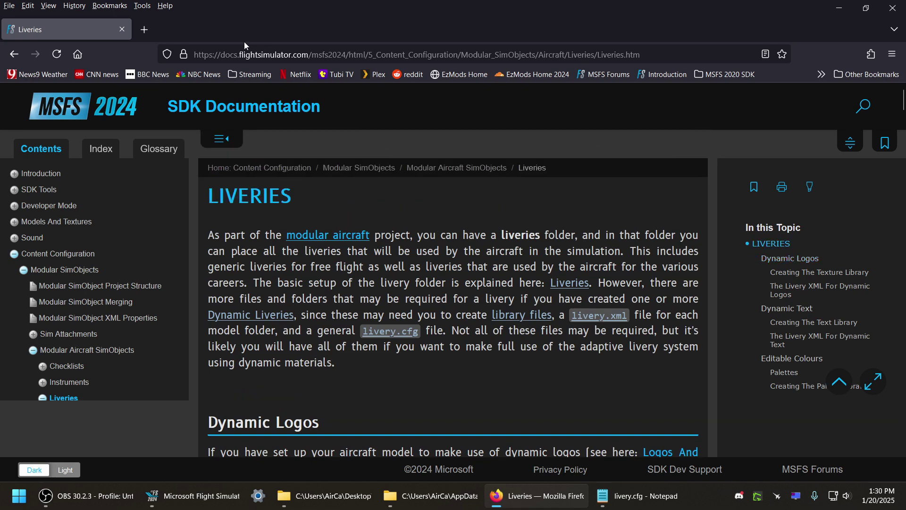
Step: In a new tab, open the livery.cfg documentation page at its [Tags] section
{"action": "left_click", "coordinate": [145, 28]}
{"action": "left_click", "coordinate": [110, 6]}
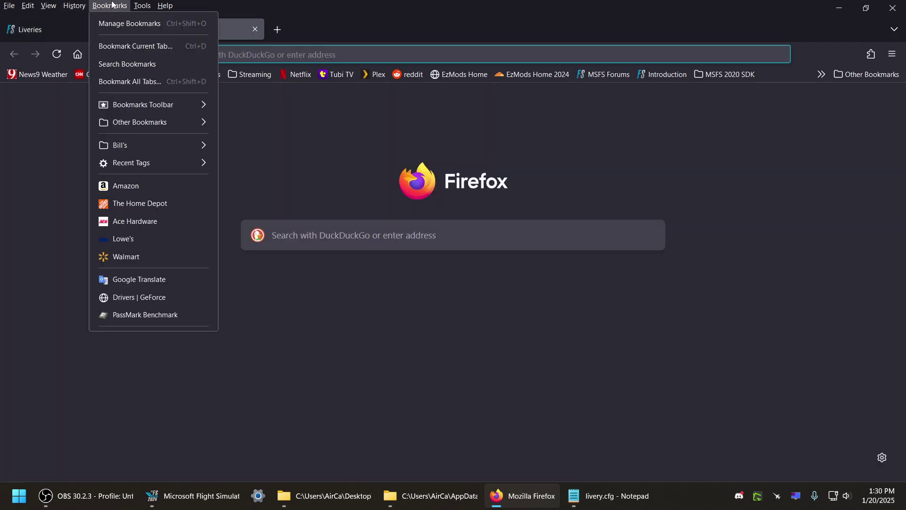
{"action": "mouse_move", "coordinate": [74, 6]}
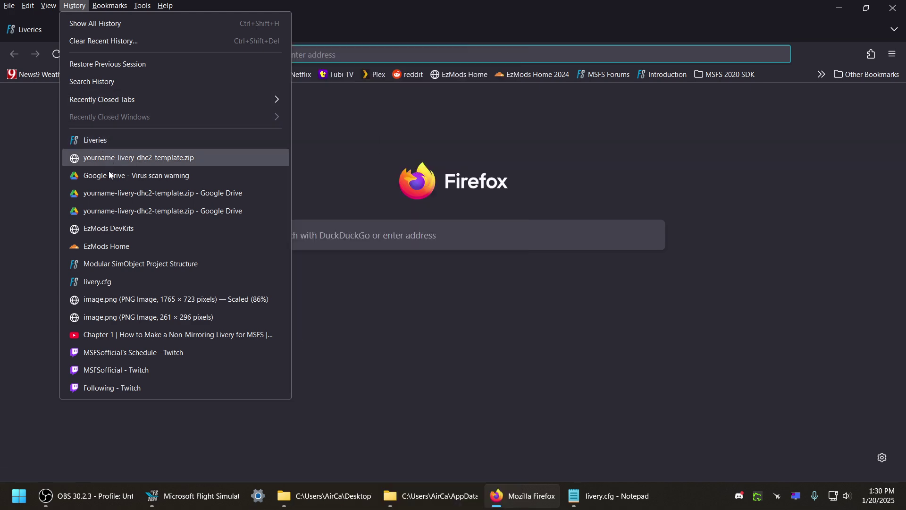
{"action": "left_click", "coordinate": [99, 281]}
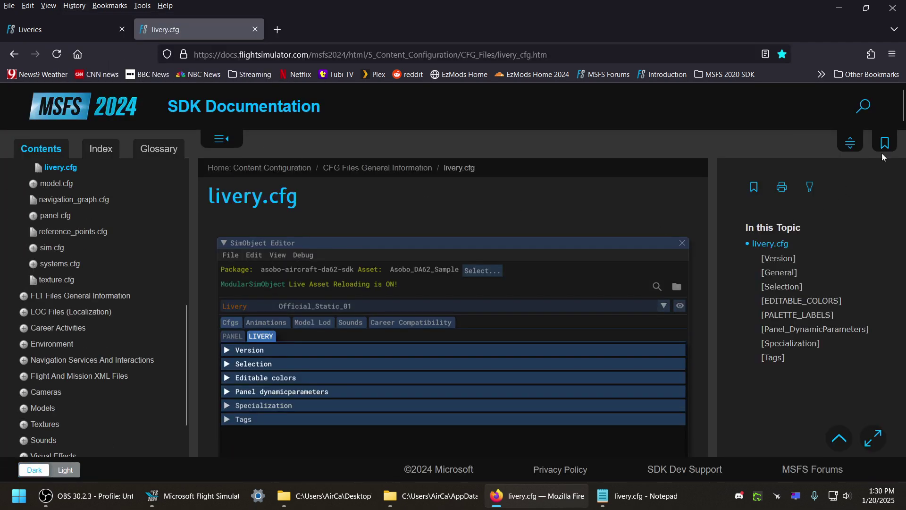
{"action": "left_click_drag", "start_coordinate": [904, 102], "coordinate": [905, 127]}
{"action": "left_click", "coordinate": [770, 359]}
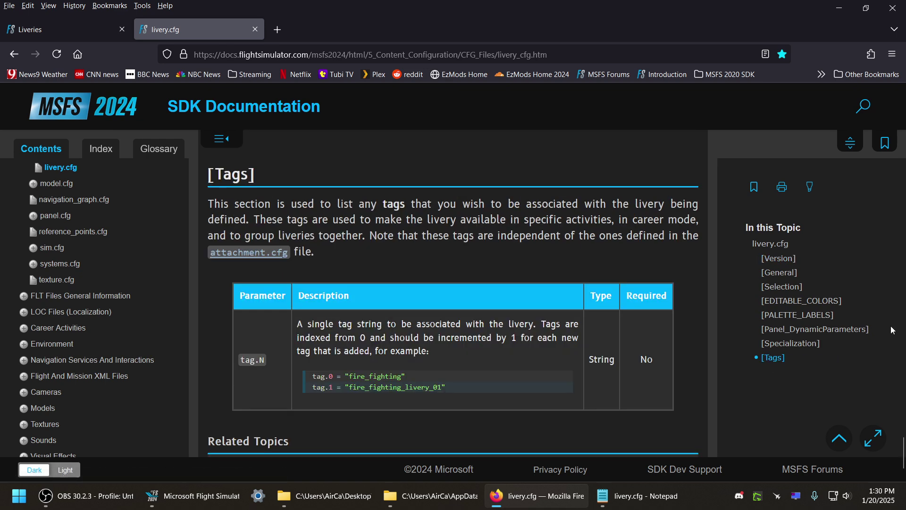
{"action": "left_click_drag", "start_coordinate": [296, 220], "coordinate": [403, 225]}
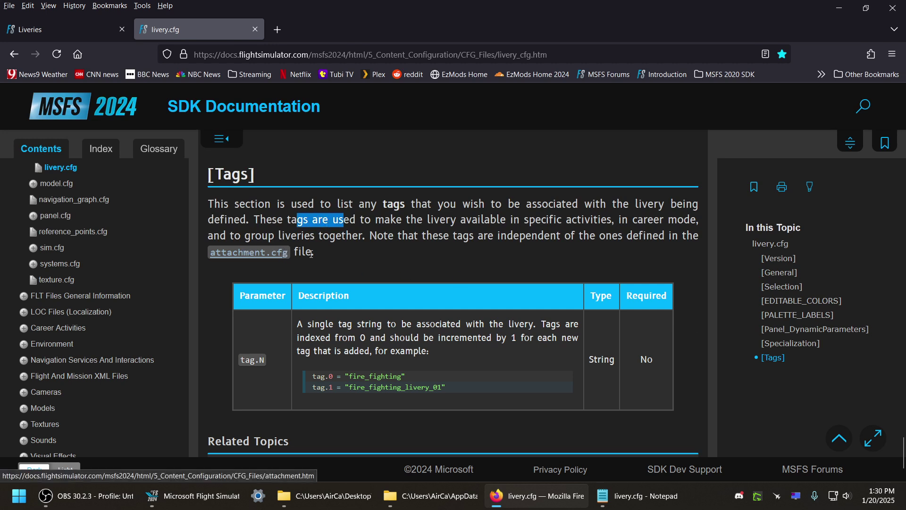
{"action": "left_click", "coordinate": [350, 234]}
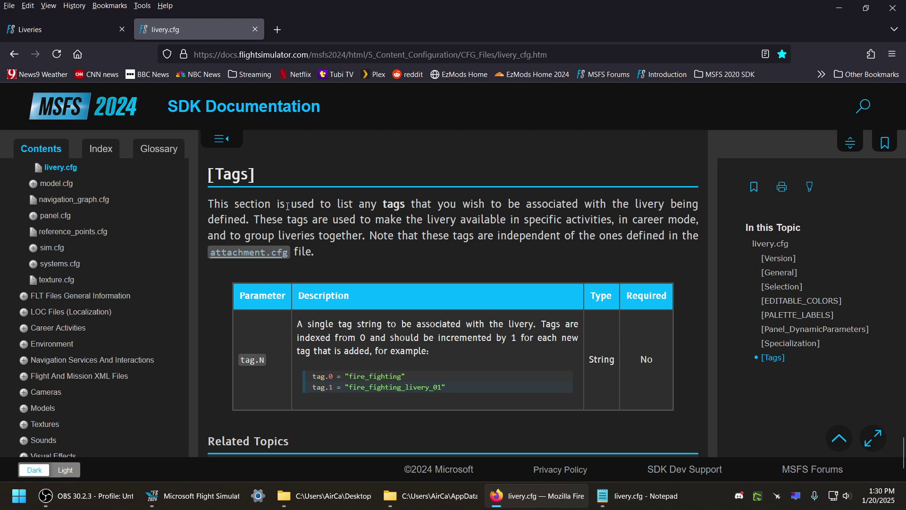
Step: Open part_exterior_gear_floats' attachment.cfg and select its tag.0 value 'floats'
{"action": "left_click", "coordinate": [425, 498]}
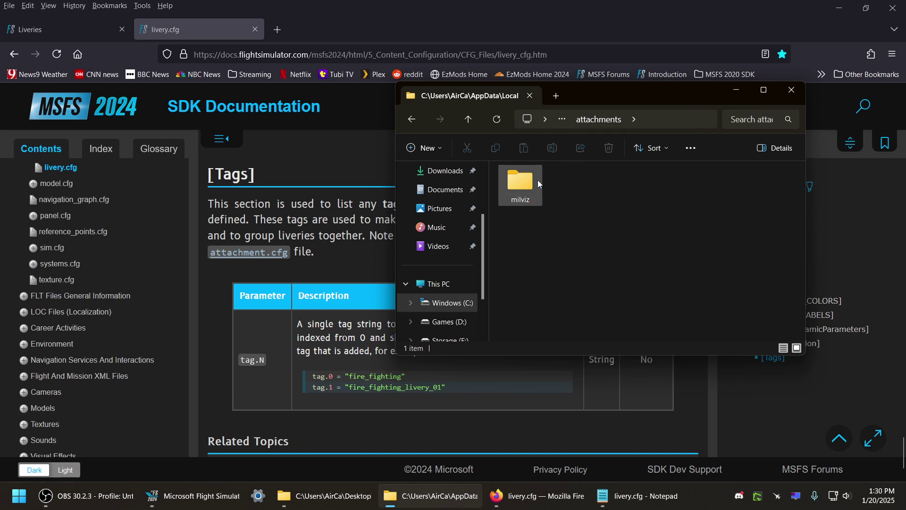
{"action": "double_click", "coordinate": [520, 184]}
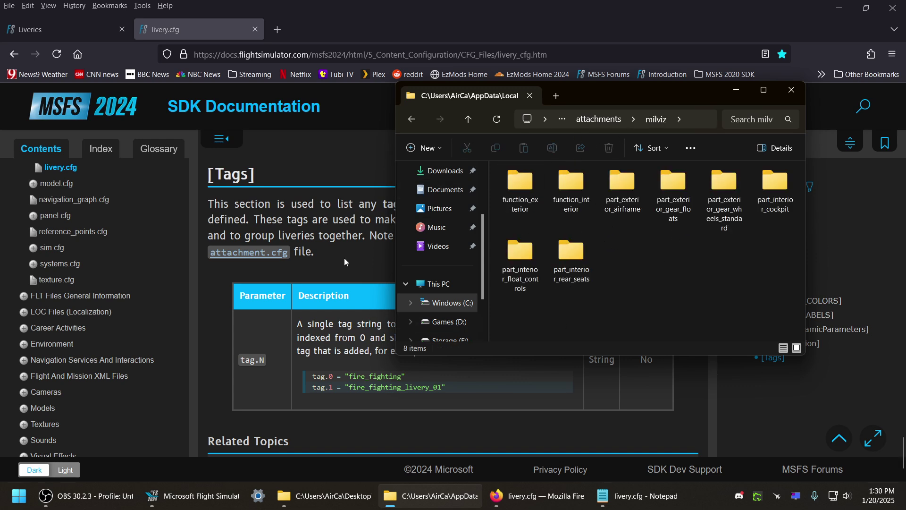
{"action": "left_click", "coordinate": [335, 226]}
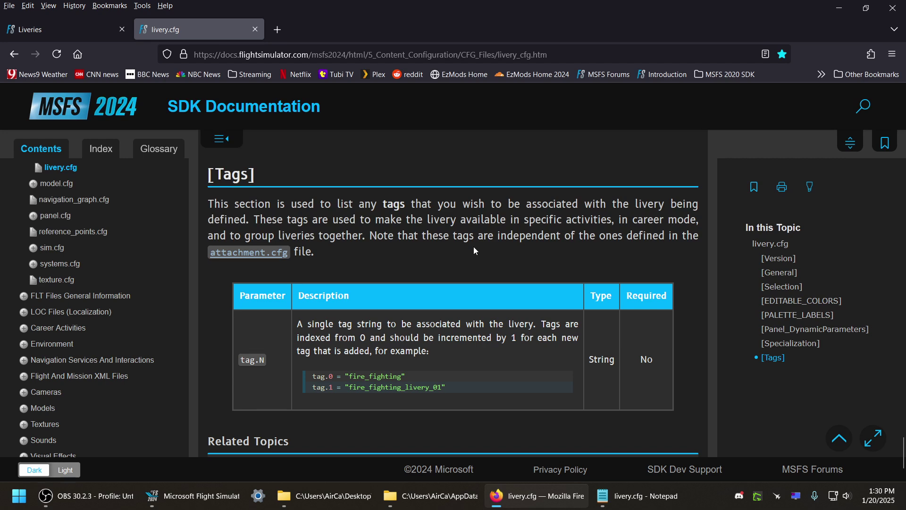
{"action": "left_click", "coordinate": [436, 494]}
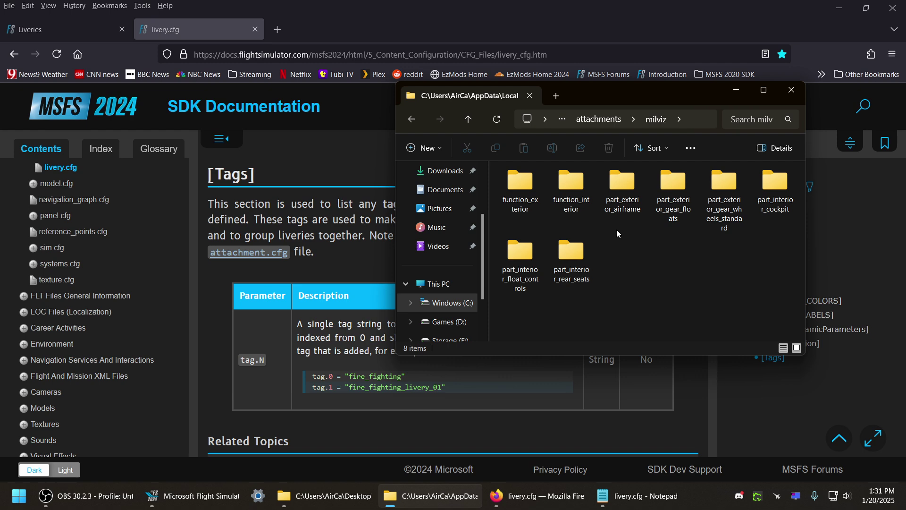
{"action": "double_click", "coordinate": [654, 204]}
{"action": "double_click", "coordinate": [661, 199]}
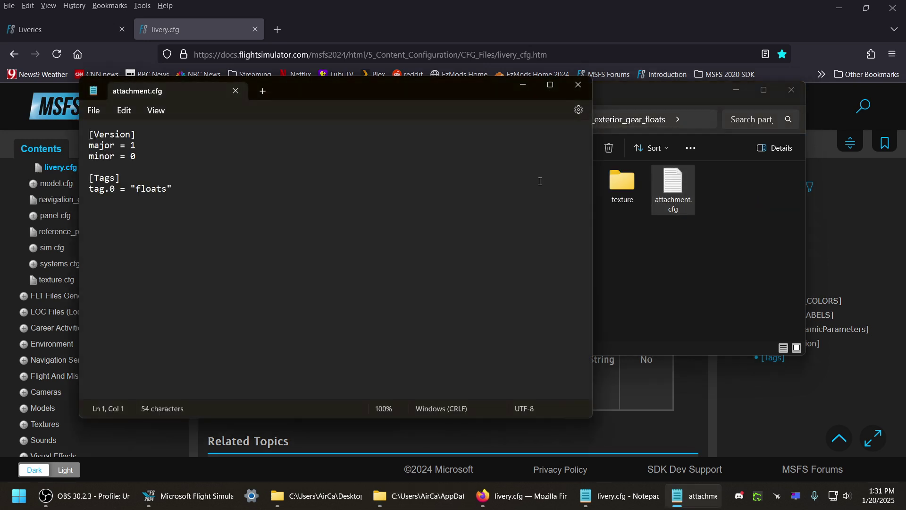
{"action": "left_click_drag", "start_coordinate": [172, 189], "coordinate": [134, 196]}
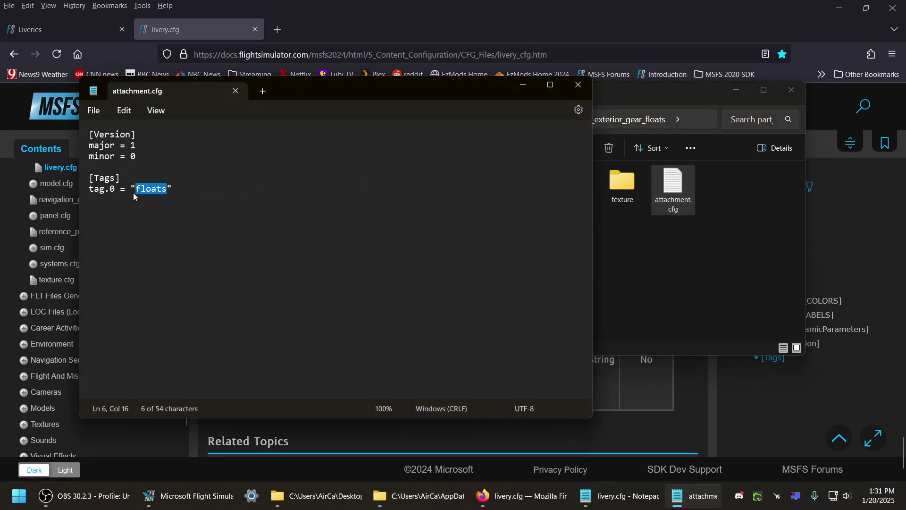
Step: Compare it with livery.cfg's required_tags 'floats', then close both Notepad files
{"action": "left_click", "coordinate": [618, 495]}
{"action": "left_click", "coordinate": [447, 244]}
{"action": "left_click_drag", "start_coordinate": [447, 244], "coordinate": [400, 237]}
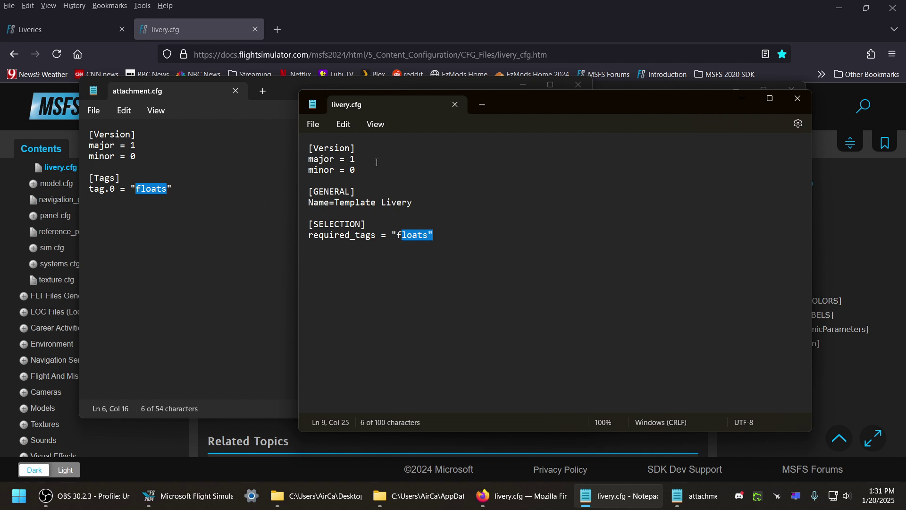
{"action": "left_click", "coordinate": [797, 98]}
{"action": "left_click", "coordinate": [688, 213]}
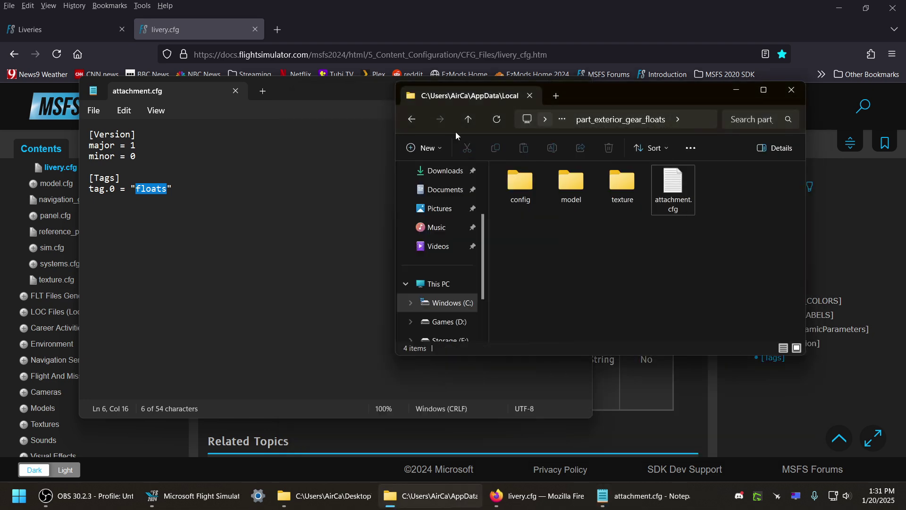
{"action": "left_click", "coordinate": [244, 206]}
{"action": "left_click", "coordinate": [579, 86]}
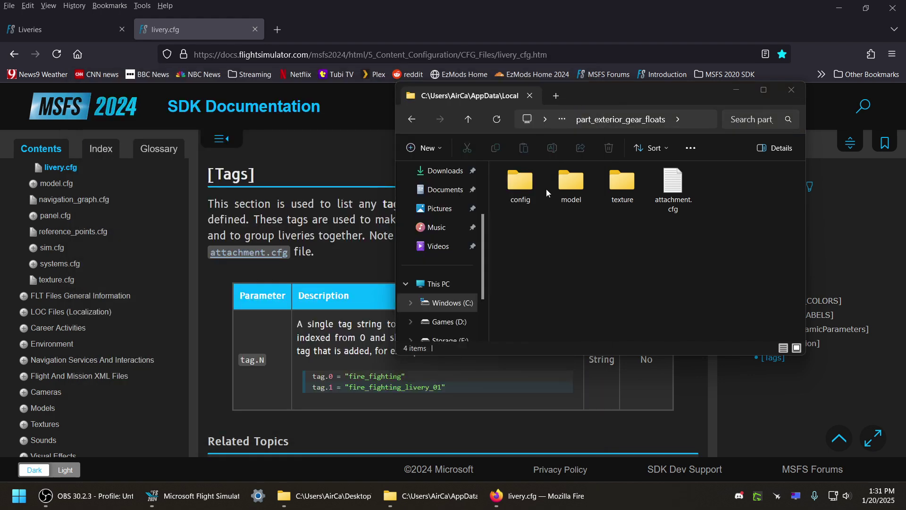
Step: Recheck the floats template livery.cfg's required tag 'floats' and close it
{"action": "left_click", "coordinate": [325, 496]}
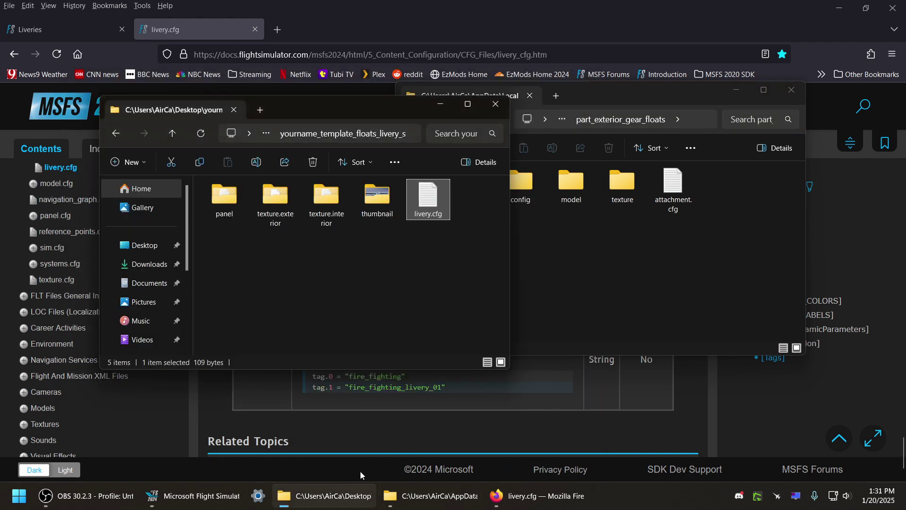
{"action": "left_click_drag", "start_coordinate": [327, 199], "coordinate": [275, 272]}
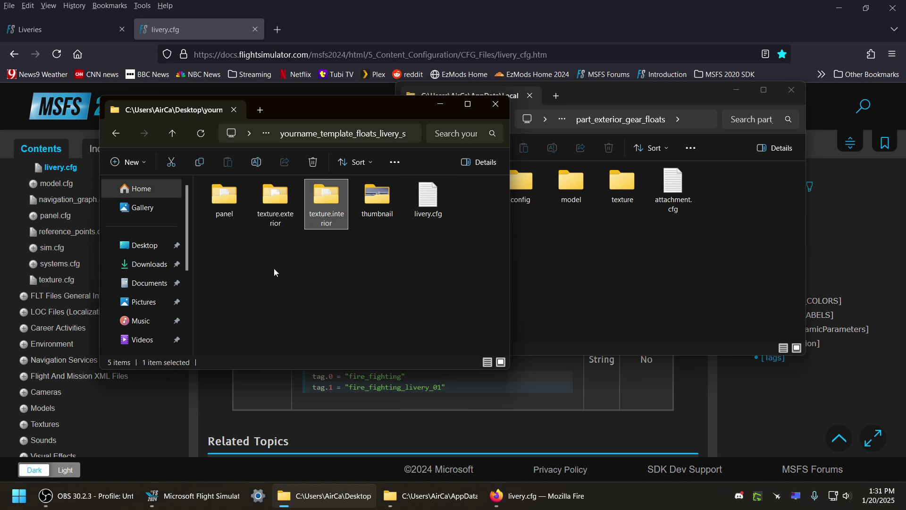
{"action": "left_click", "coordinate": [437, 271]}
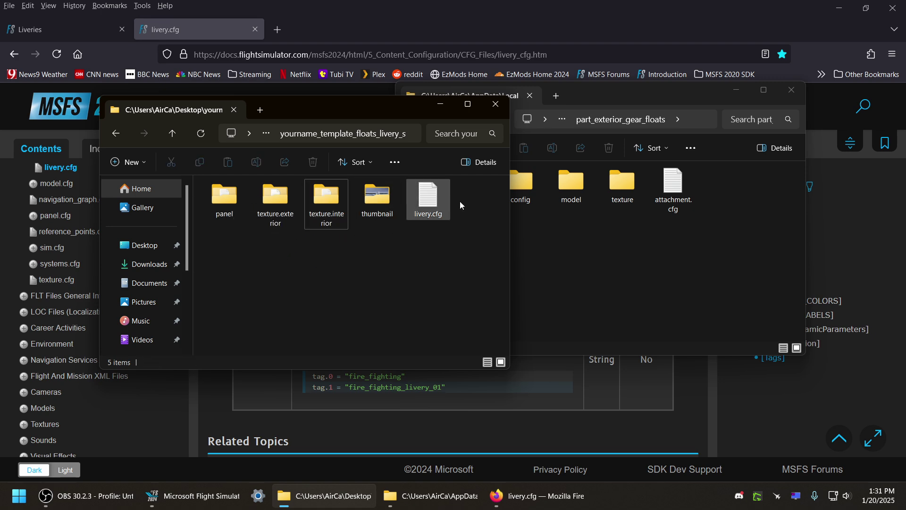
{"action": "double_click", "coordinate": [435, 202]}
{"action": "left_click_drag", "start_coordinate": [214, 222], "coordinate": [179, 229]}
{"action": "left_click", "coordinate": [578, 85]}
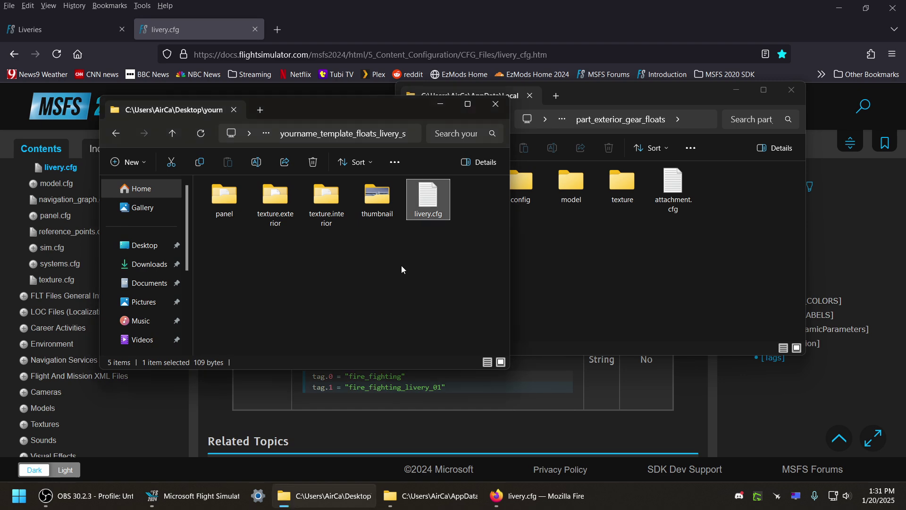
Step: Open the wheels livery template folder and its livery.cfg
{"action": "left_click", "coordinate": [173, 133]}
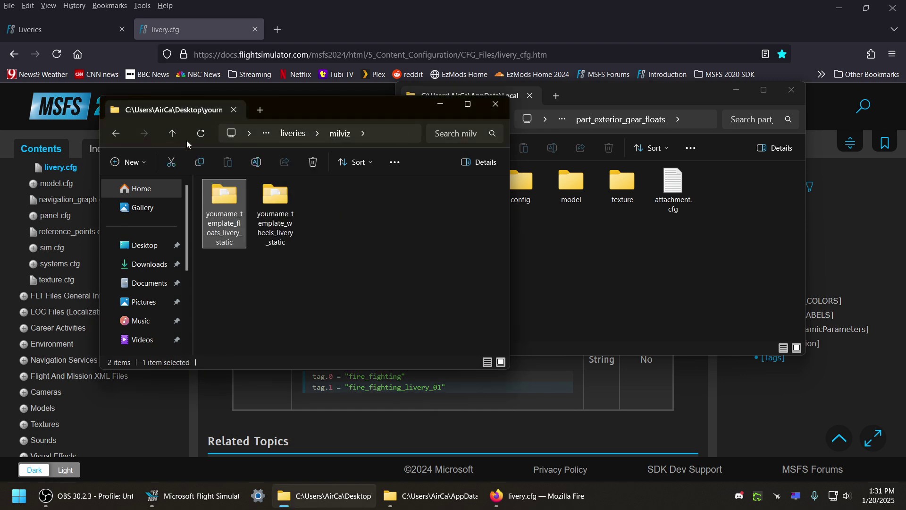
{"action": "left_click", "coordinate": [259, 204]}
{"action": "double_click", "coordinate": [259, 204]}
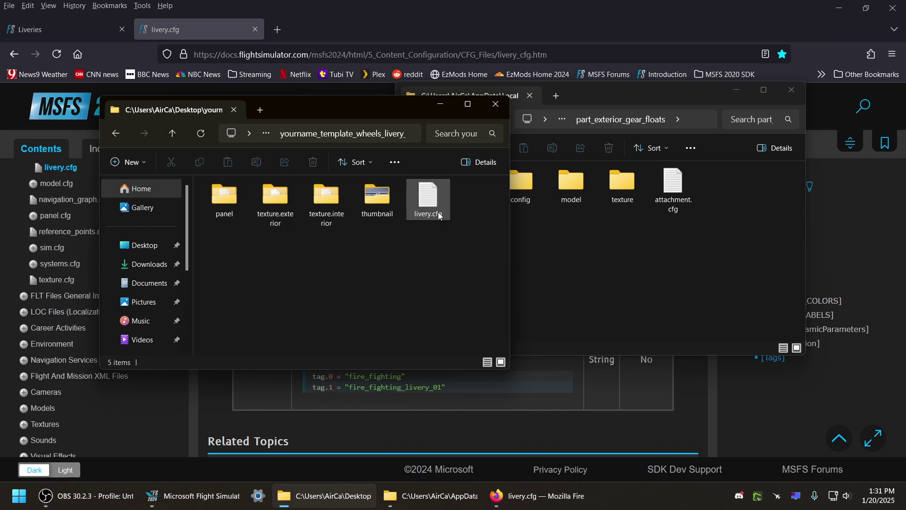
{"action": "double_click", "coordinate": [431, 199]}
Step: Navigate the attachments window up to milviz and into part_exterior_gear_wheels_standard
{"action": "left_click", "coordinate": [745, 274]}
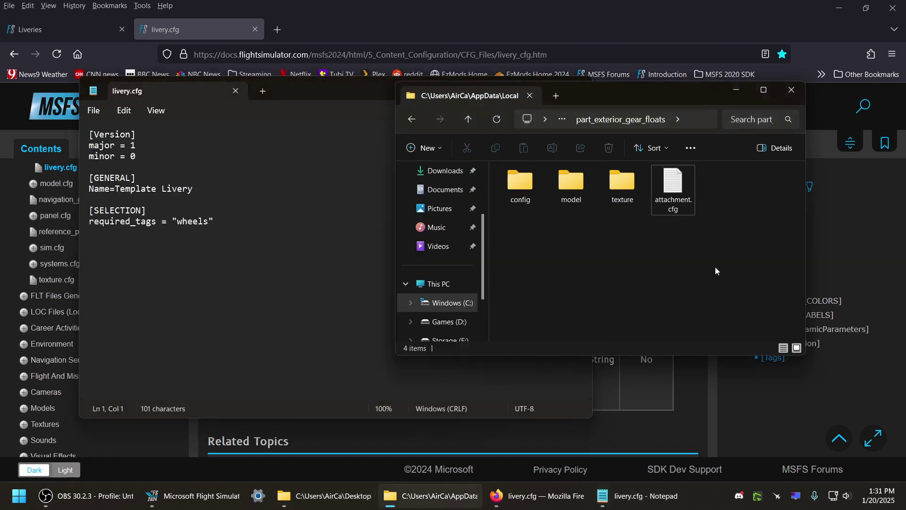
{"action": "left_click", "coordinate": [414, 501]}
{"action": "left_click", "coordinate": [414, 502]}
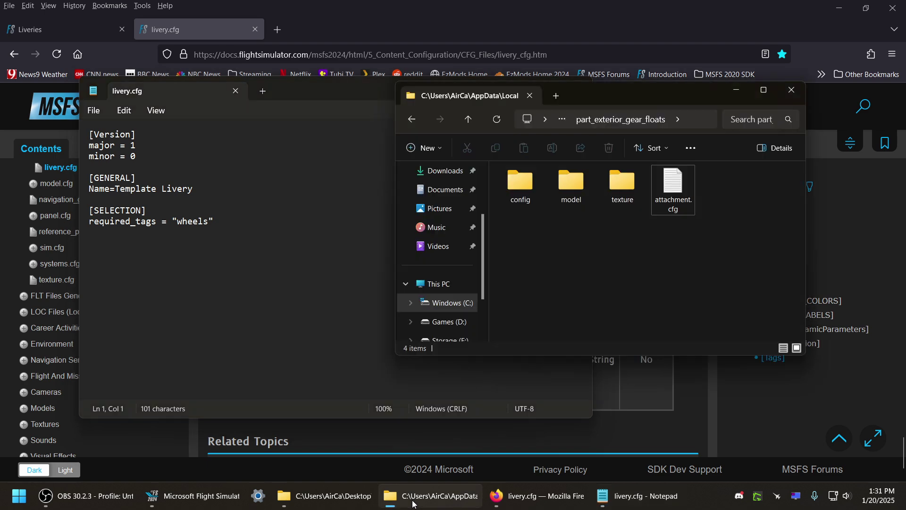
{"action": "left_click", "coordinate": [469, 119]}
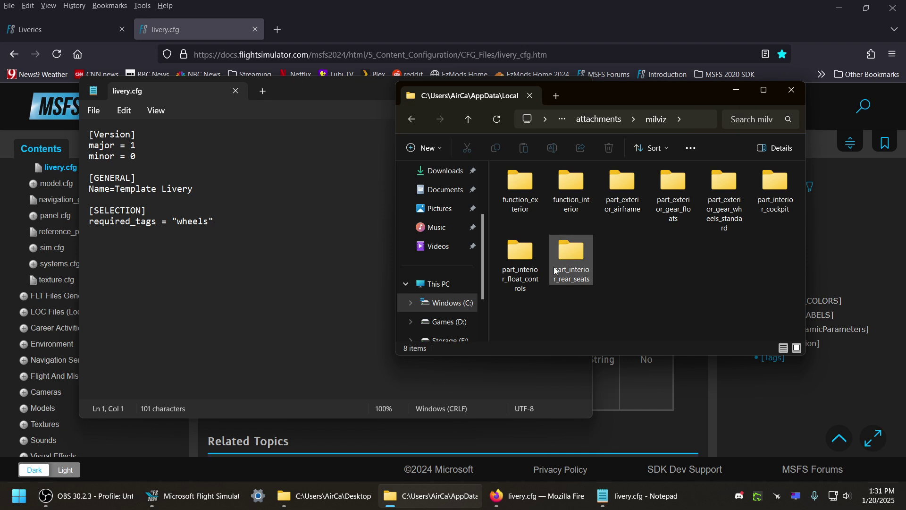
{"action": "left_click", "coordinate": [719, 222]}
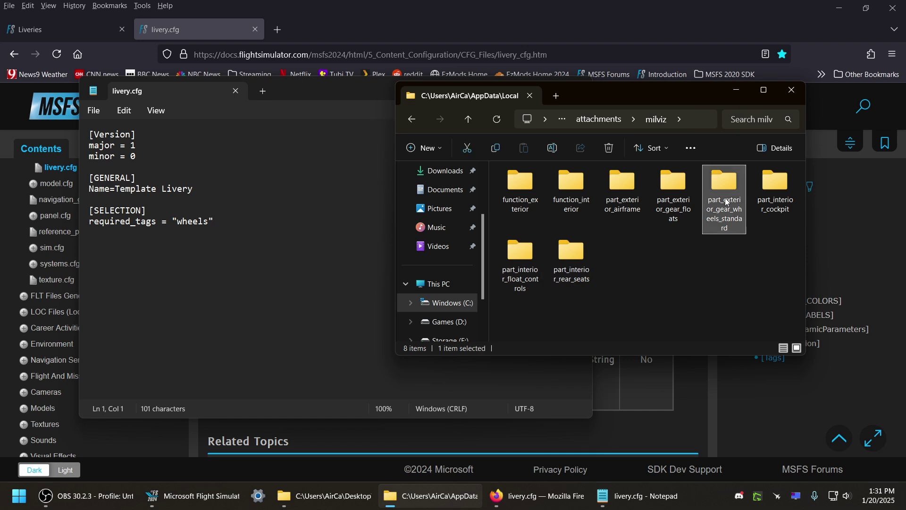
{"action": "double_click", "coordinate": [727, 202]}
Step: Confirm its attachment.cfg tag is 'wheels', then close it and the wheels livery.cfg
{"action": "double_click", "coordinate": [673, 186]}
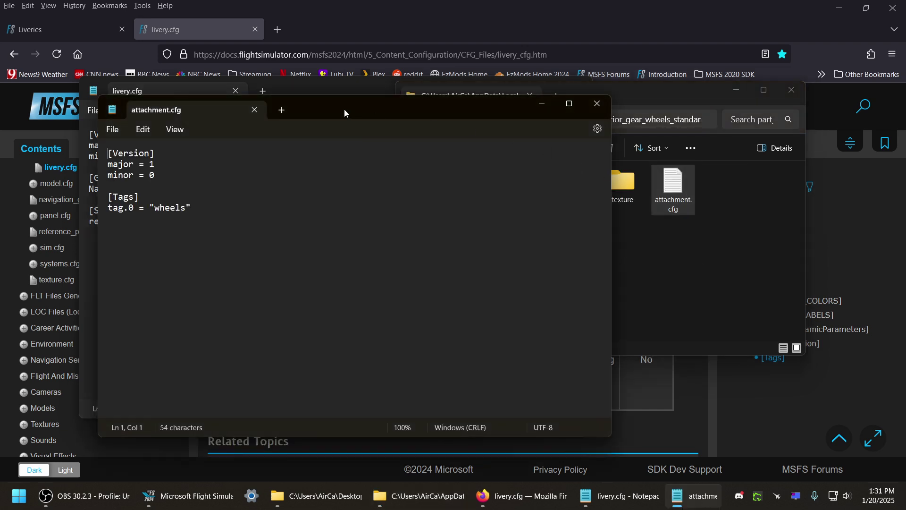
{"action": "left_click_drag", "start_coordinate": [336, 112], "coordinate": [602, 77]}
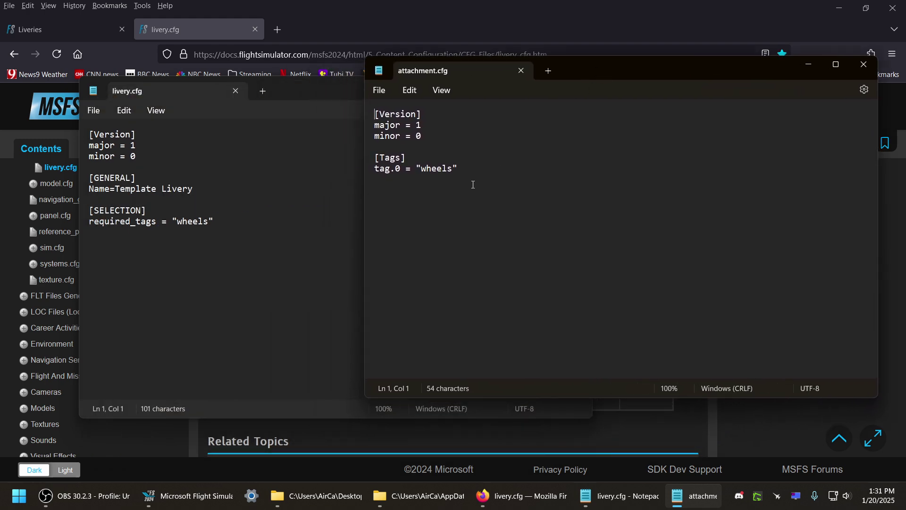
{"action": "left_click_drag", "start_coordinate": [454, 167], "coordinate": [422, 174]}
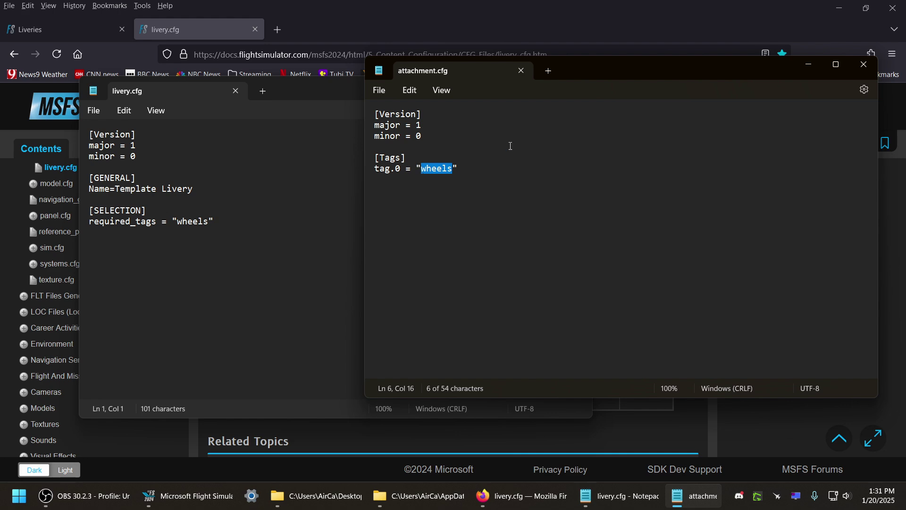
{"action": "left_click", "coordinate": [865, 65]}
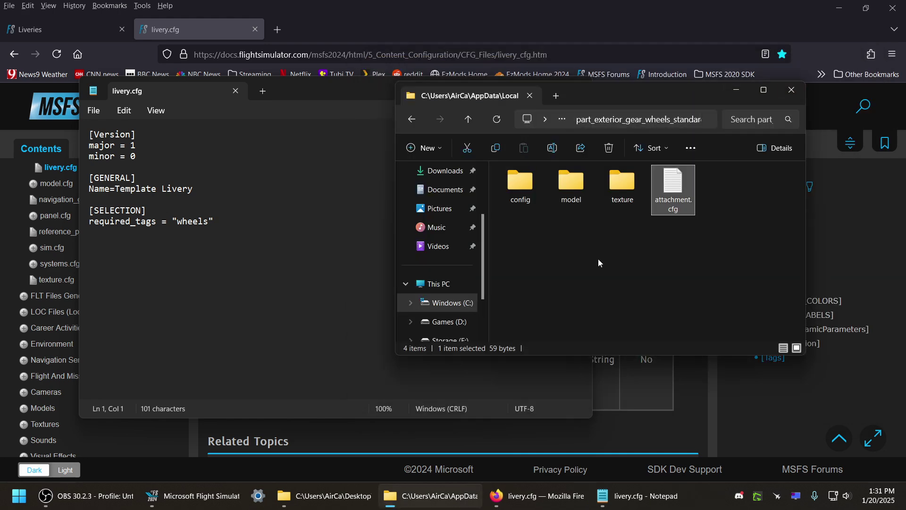
{"action": "left_click", "coordinate": [598, 263]}
{"action": "left_click", "coordinate": [327, 197]}
Step: Go up to milviz and read function_exterior's attachment.cfg airframe tag
{"action": "left_click", "coordinate": [579, 84]}
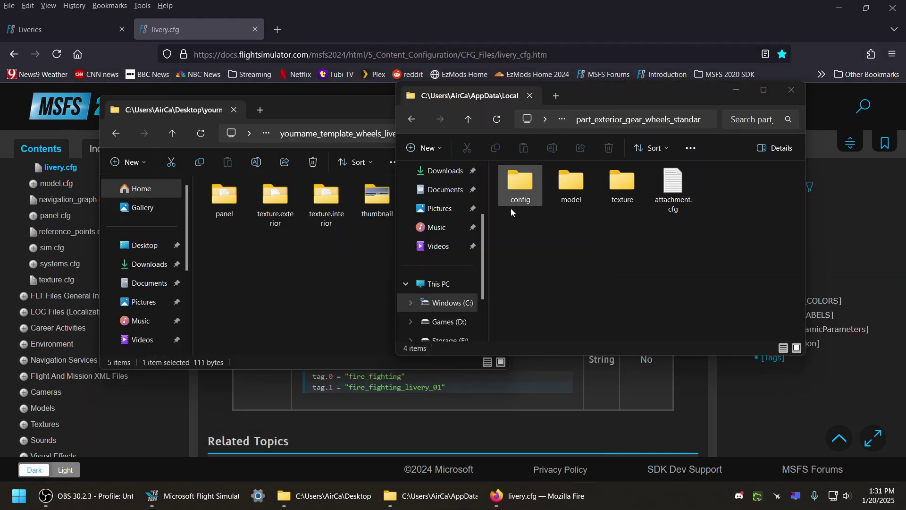
{"action": "left_click", "coordinate": [297, 271]}
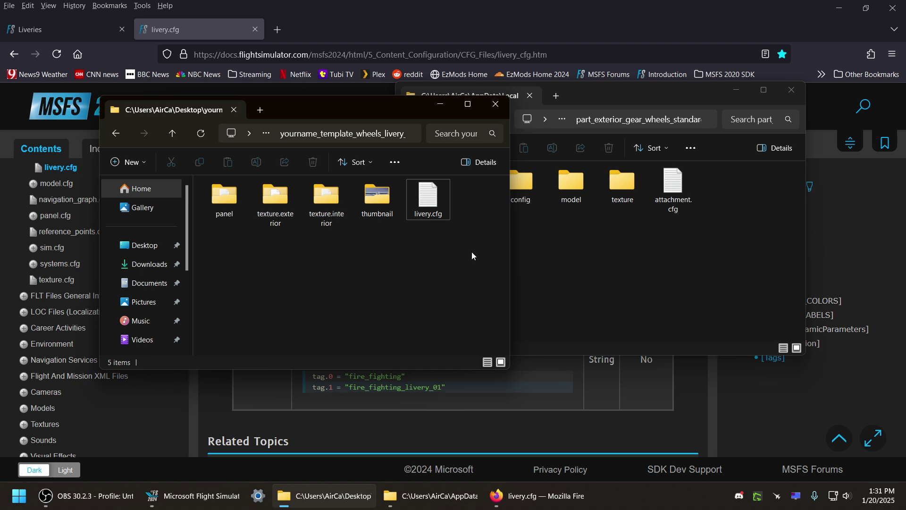
{"action": "left_click", "coordinate": [612, 266]}
{"action": "left_click", "coordinate": [474, 120]}
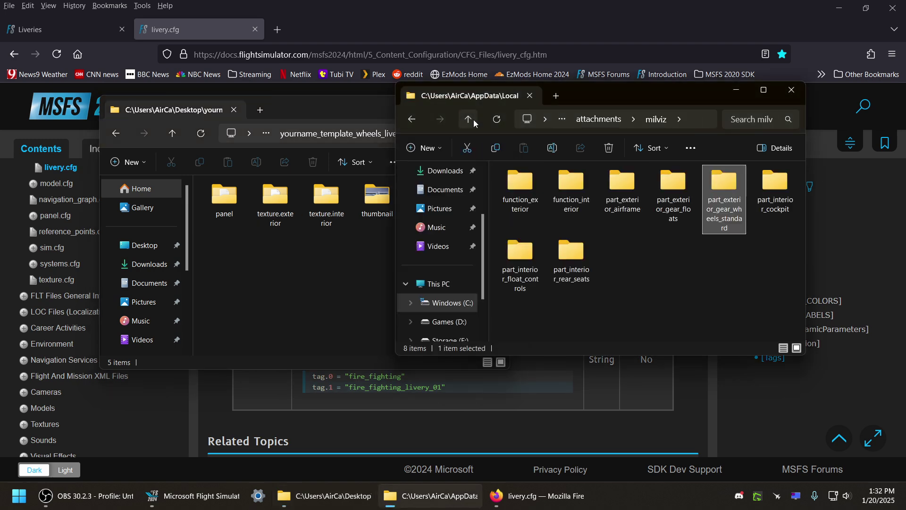
{"action": "left_click", "coordinate": [646, 251]}
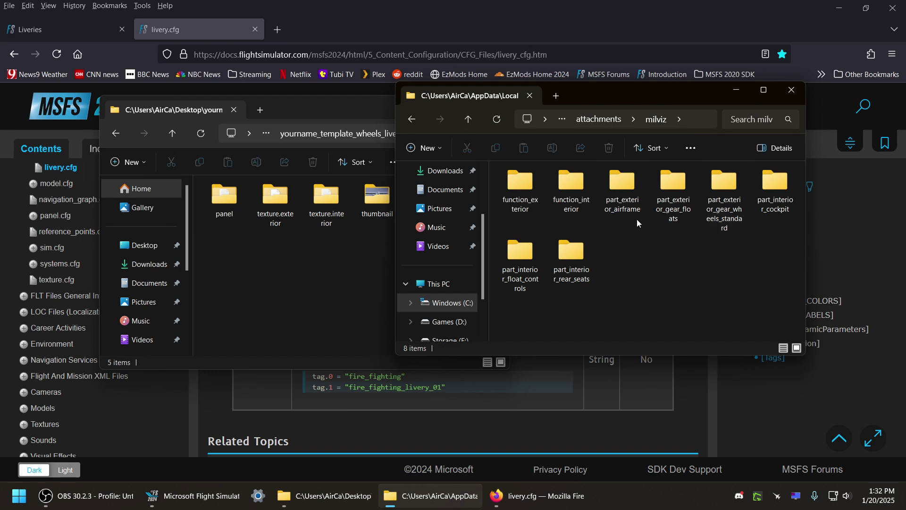
{"action": "double_click", "coordinate": [521, 187]}
{"action": "double_click", "coordinate": [673, 187]}
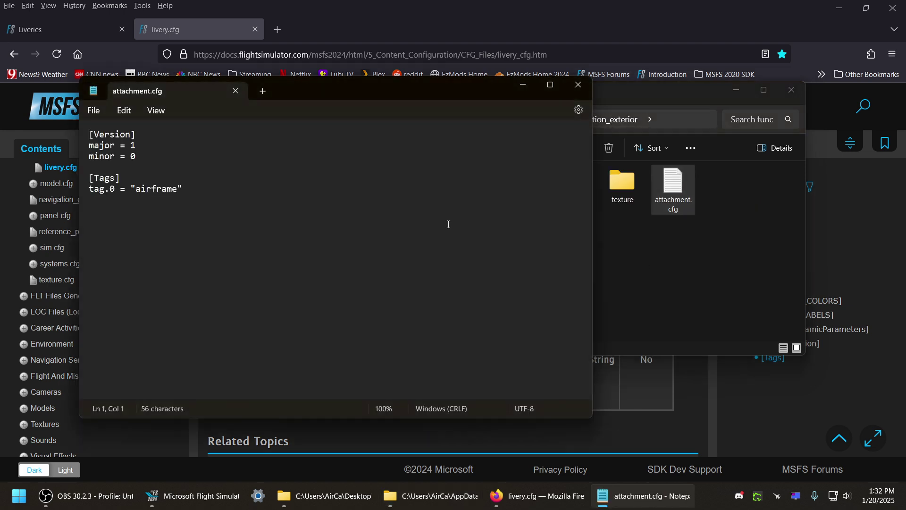
{"action": "left_click_drag", "start_coordinate": [293, 89], "coordinate": [408, 105]}
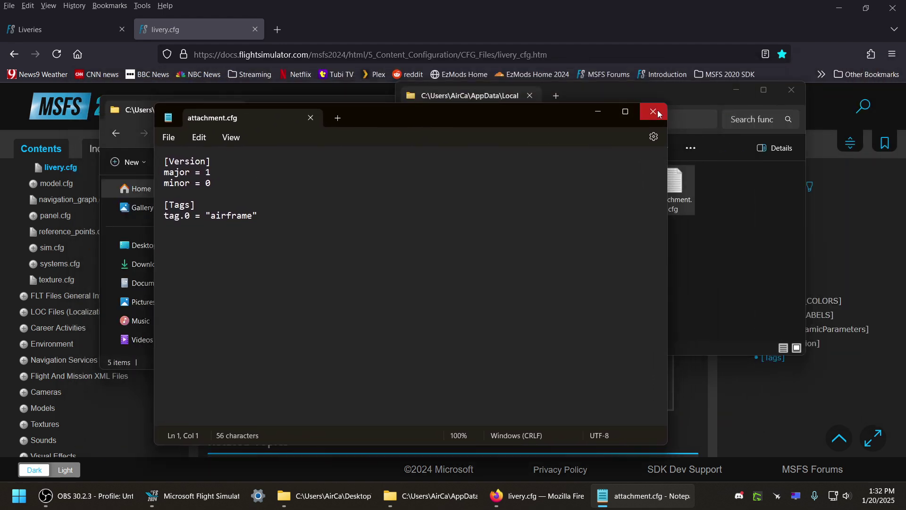
{"action": "left_click", "coordinate": [675, 91]}
Step: Read function_interior's attachment.cfg tag 'cockpit' and close it
{"action": "left_click", "coordinate": [469, 118]}
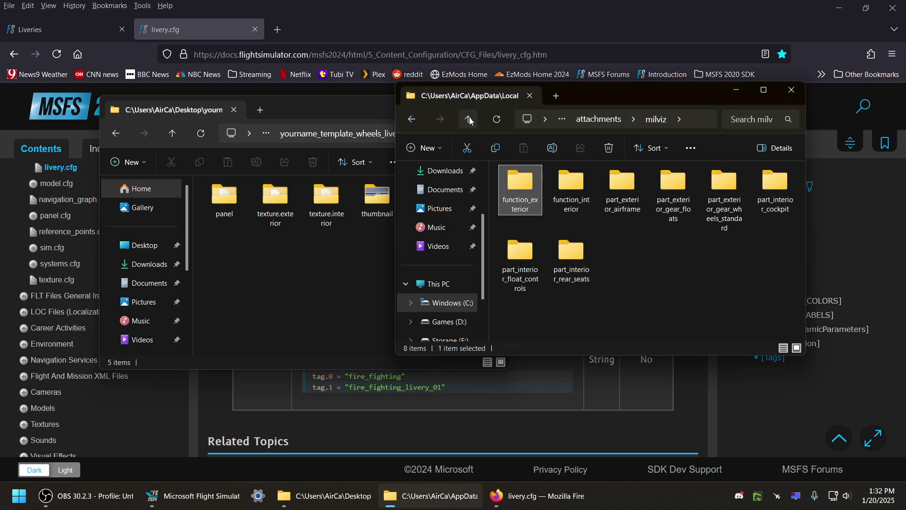
{"action": "double_click", "coordinate": [575, 191]}
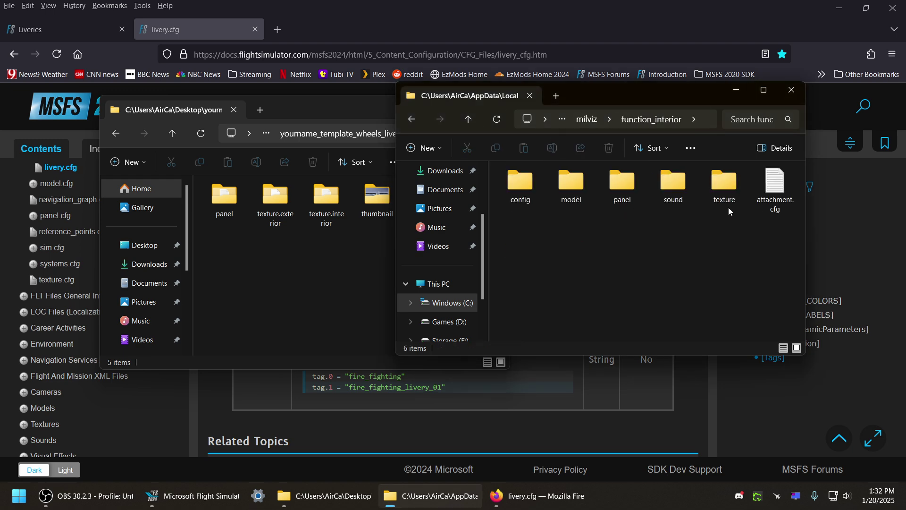
{"action": "left_click", "coordinate": [774, 193]}
{"action": "double_click", "coordinate": [775, 193]}
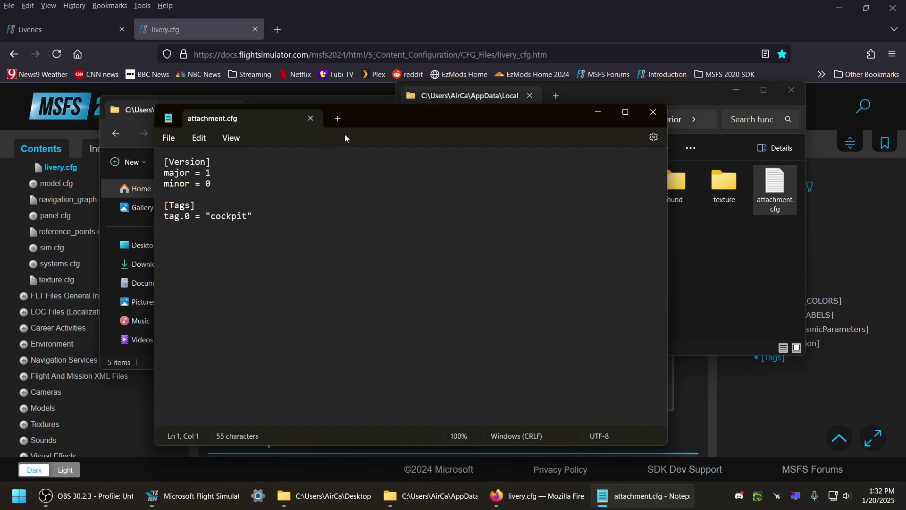
{"action": "left_click_drag", "start_coordinate": [355, 137], "coordinate": [496, 151]}
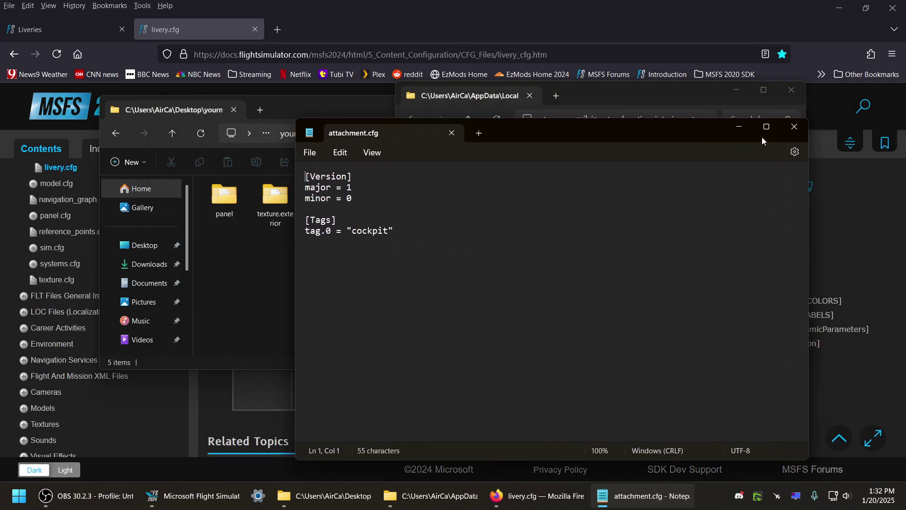
{"action": "left_click", "coordinate": [795, 126]}
{"action": "left_click", "coordinate": [333, 6]}
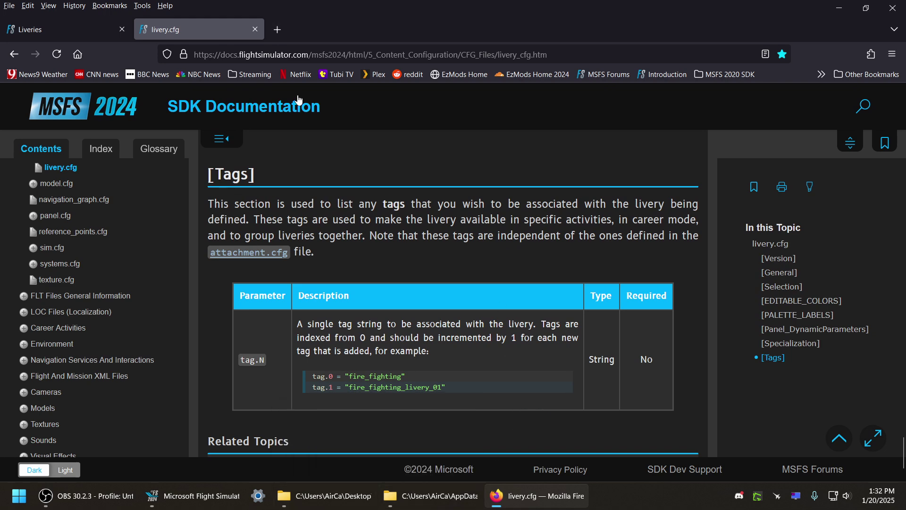
Step: In a new tab, open the Modular SimObject Project Structure page at Presets, then restore the window
{"action": "left_click", "coordinate": [276, 30]}
{"action": "left_click", "coordinate": [74, 5]}
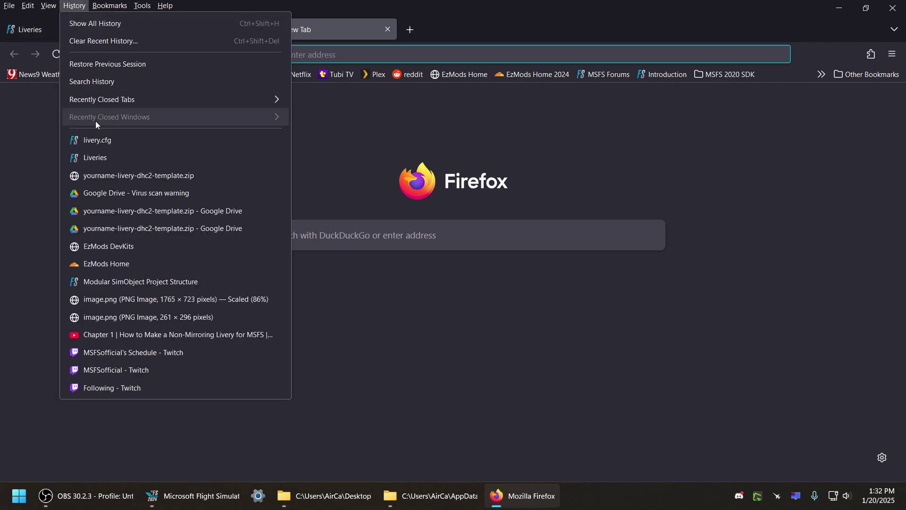
{"action": "left_click", "coordinate": [98, 281]}
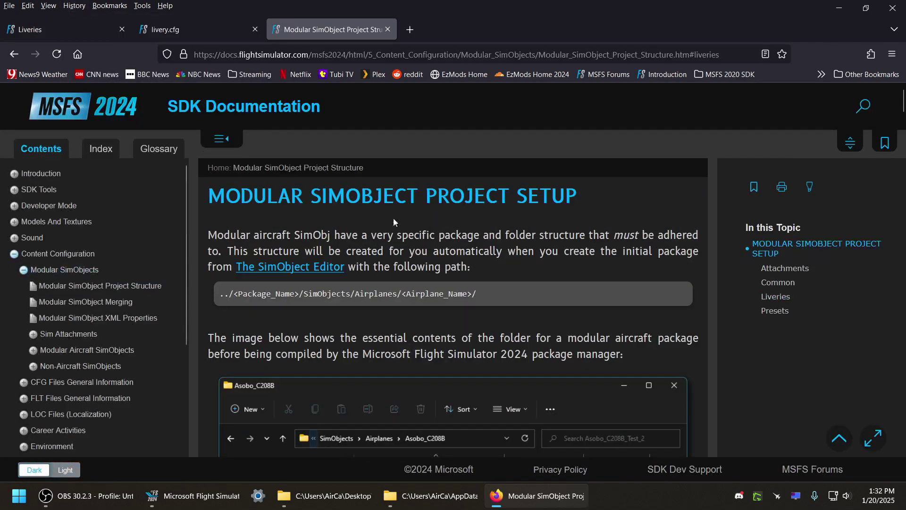
{"action": "left_click", "coordinate": [777, 310]}
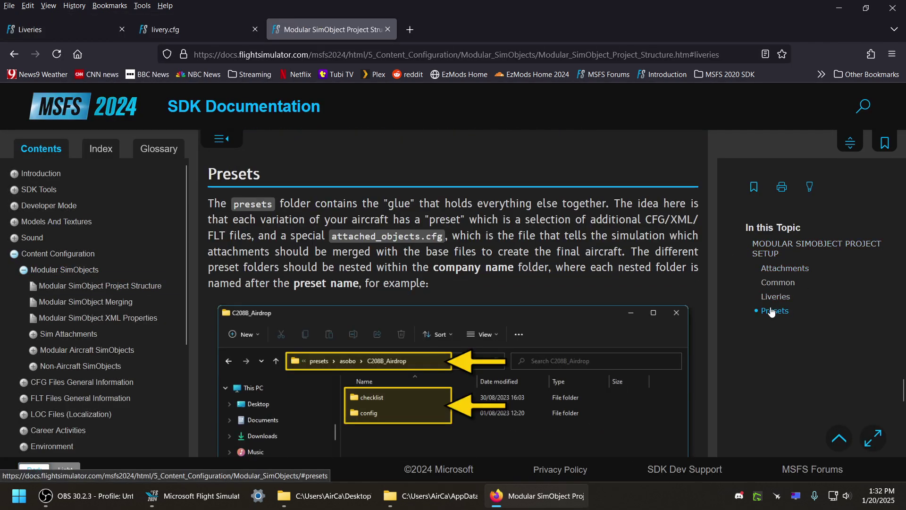
{"action": "scroll", "coordinate": [498, 253], "scroll_direction": "down", "scroll_amount": 8}
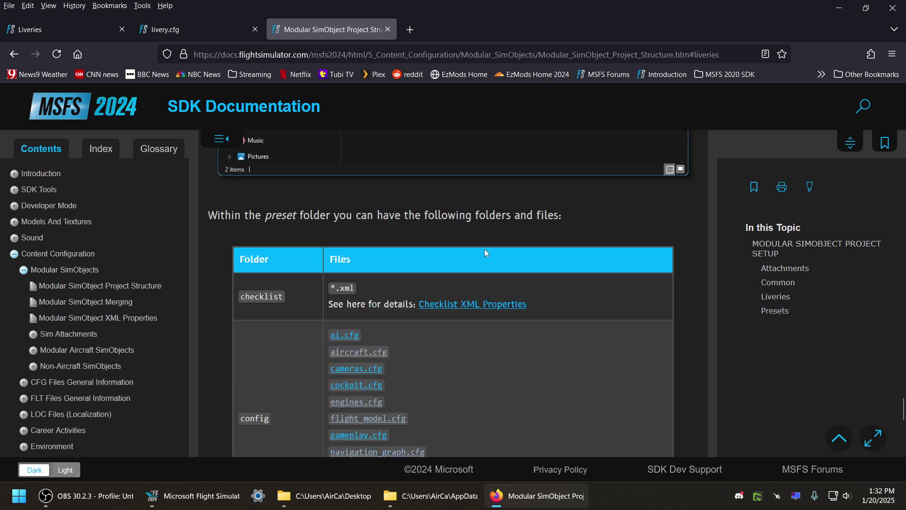
{"action": "scroll", "coordinate": [485, 251], "scroll_direction": "down", "scroll_amount": 2}
{"action": "scroll", "coordinate": [486, 250], "scroll_direction": "up", "scroll_amount": 4}
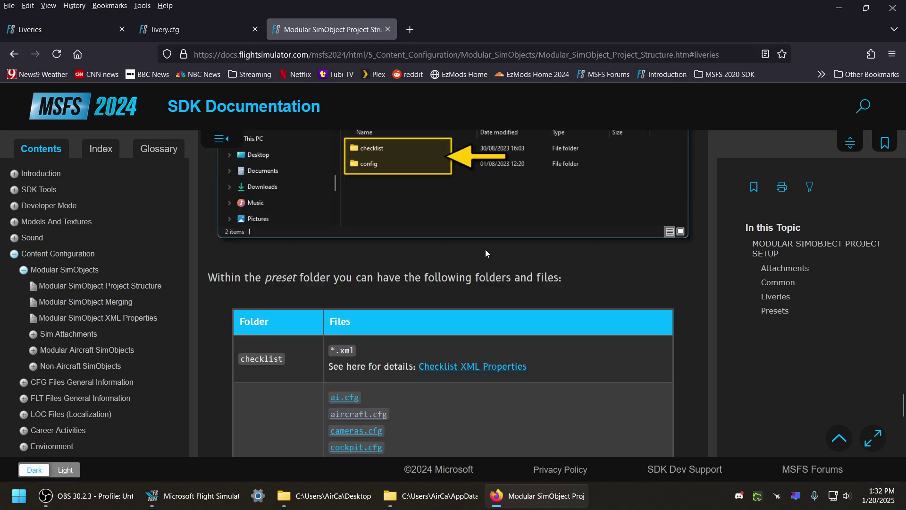
{"action": "left_click", "coordinate": [778, 313]}
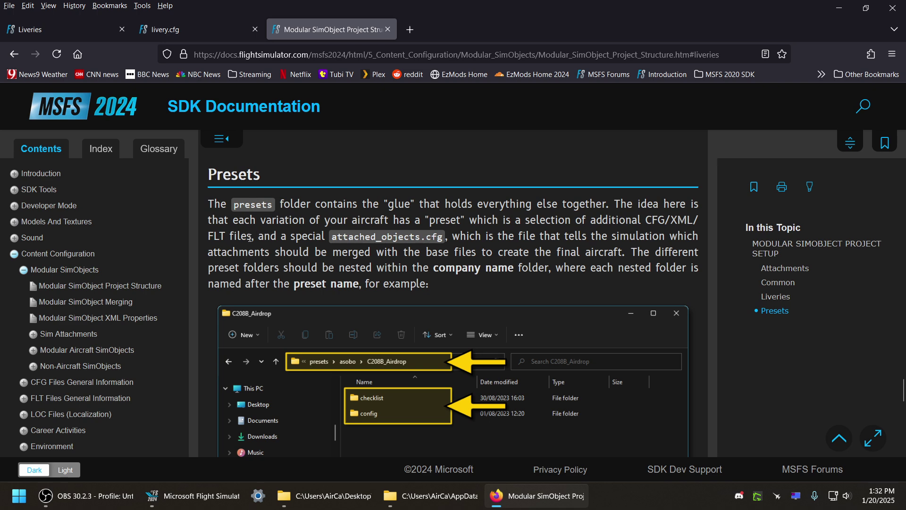
{"action": "scroll", "coordinate": [250, 238], "scroll_direction": "down", "scroll_amount": 5}
{"action": "scroll", "coordinate": [251, 240], "scroll_direction": "up", "scroll_amount": 4}
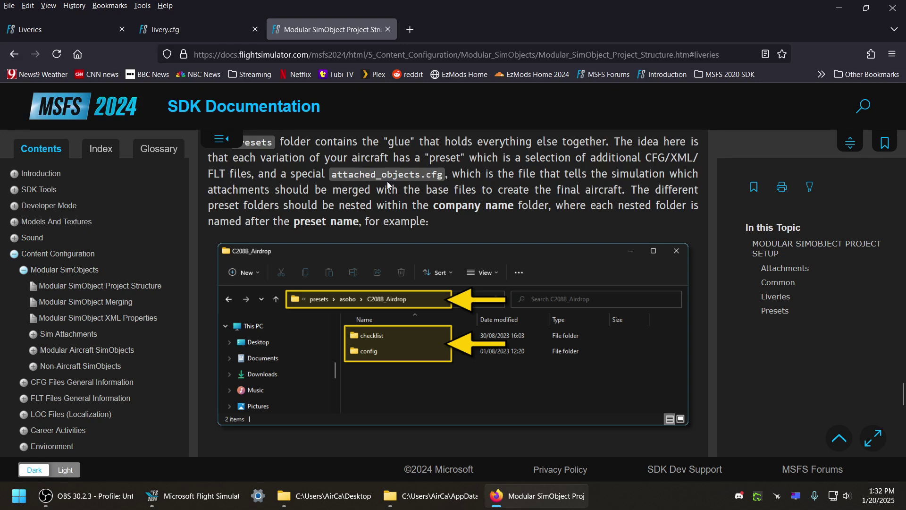
{"action": "double_click", "coordinate": [499, 5]}
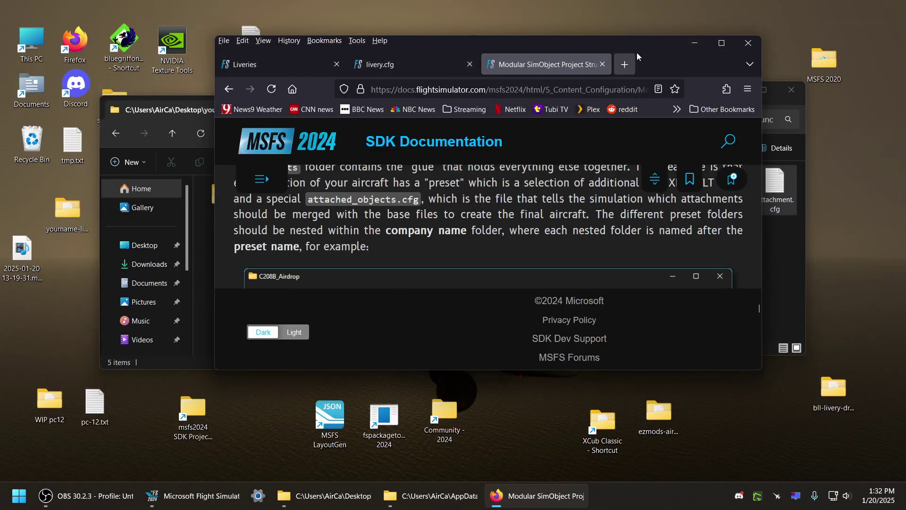
Step: Open attached_objects.cfg from blackbirdsims_dhc2 presets > milviz > dhc2_wheels_cargo_gns > config
{"action": "left_click_drag", "start_coordinate": [644, 53], "coordinate": [476, 21]}
{"action": "left_click", "coordinate": [652, 248]}
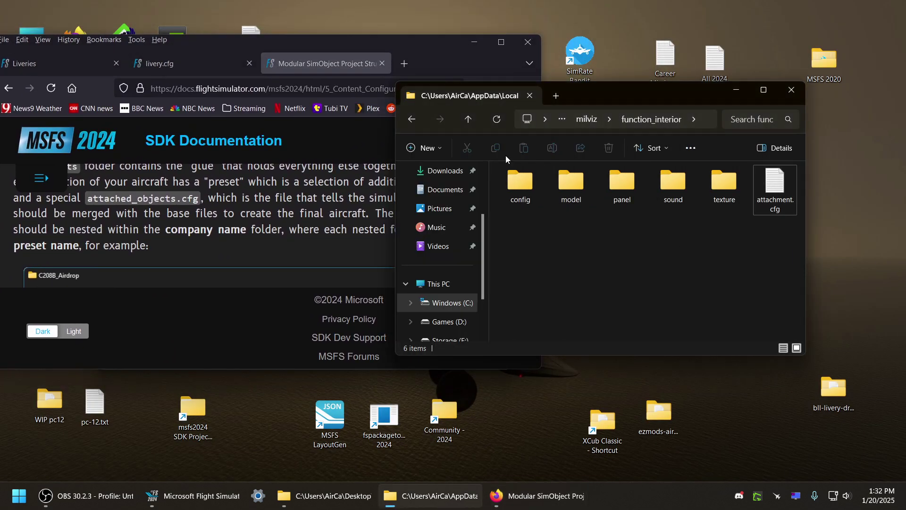
{"action": "left_click", "coordinate": [474, 122]}
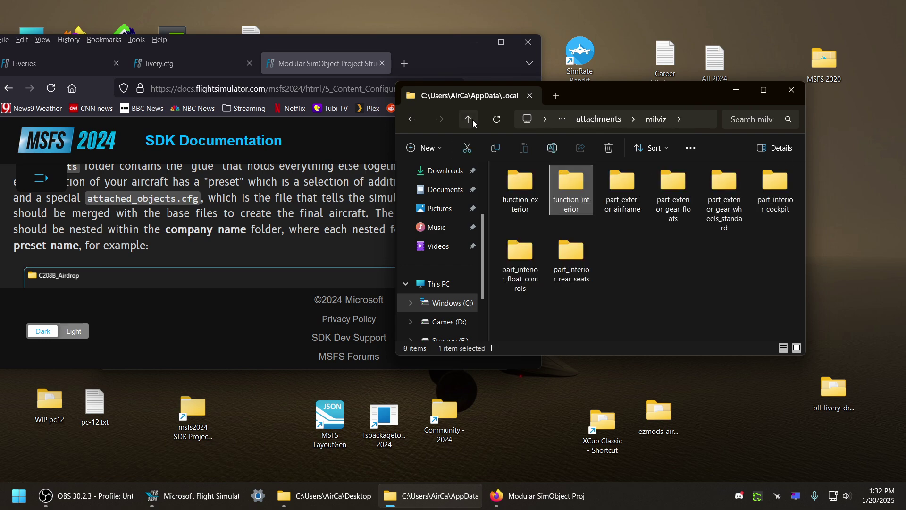
{"action": "left_click", "coordinate": [474, 123]}
{"action": "left_click", "coordinate": [474, 122]}
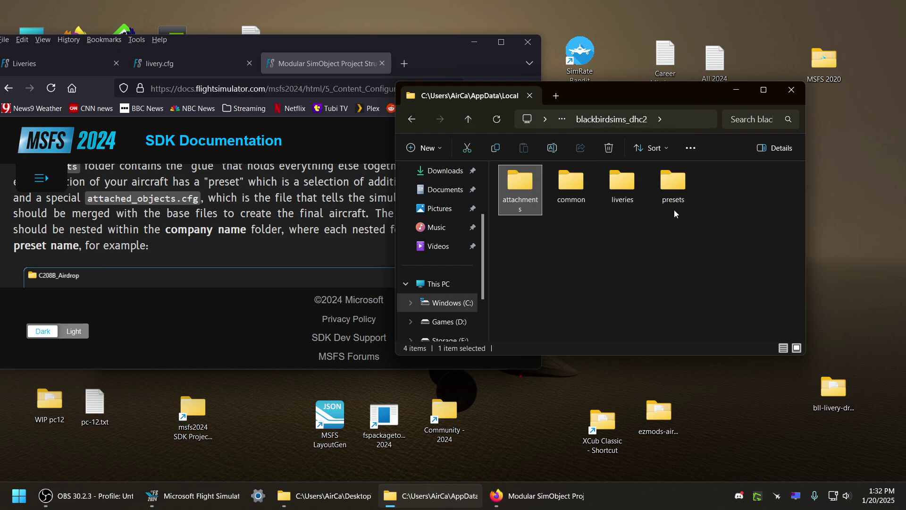
{"action": "double_click", "coordinate": [668, 202]}
{"action": "double_click", "coordinate": [525, 184]}
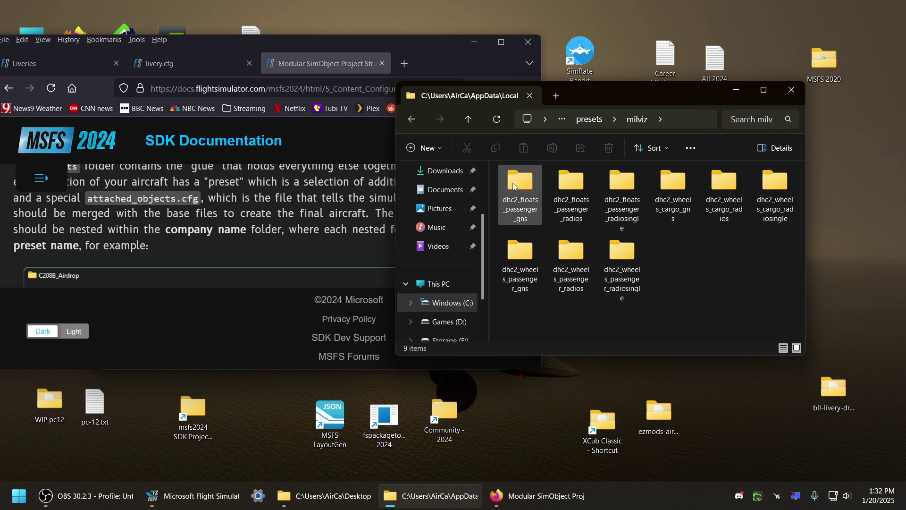
{"action": "double_click", "coordinate": [678, 184]}
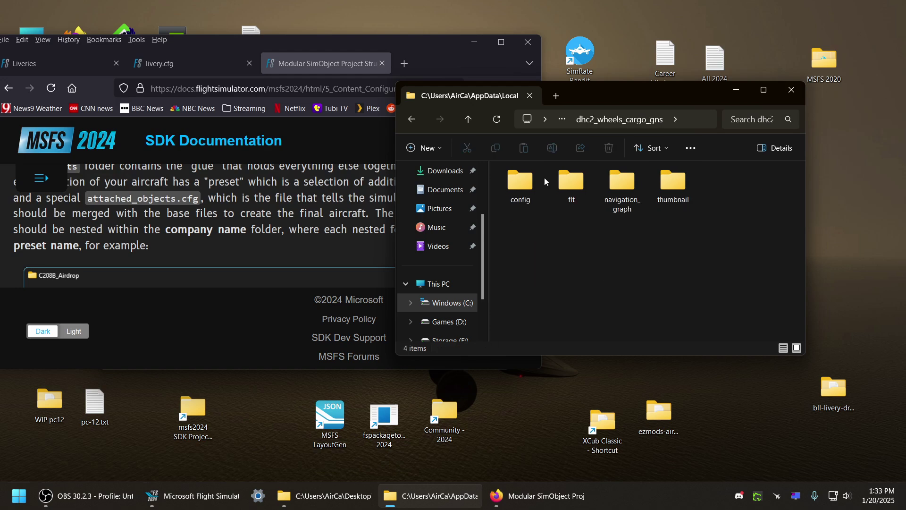
{"action": "double_click", "coordinate": [524, 180]}
{"action": "double_click", "coordinate": [629, 191]}
Step: Inspect the Exterior and Interior alias and attach_to_model values in attached_objects.cfg
{"action": "left_click_drag", "start_coordinate": [669, 129], "coordinate": [679, 95]}
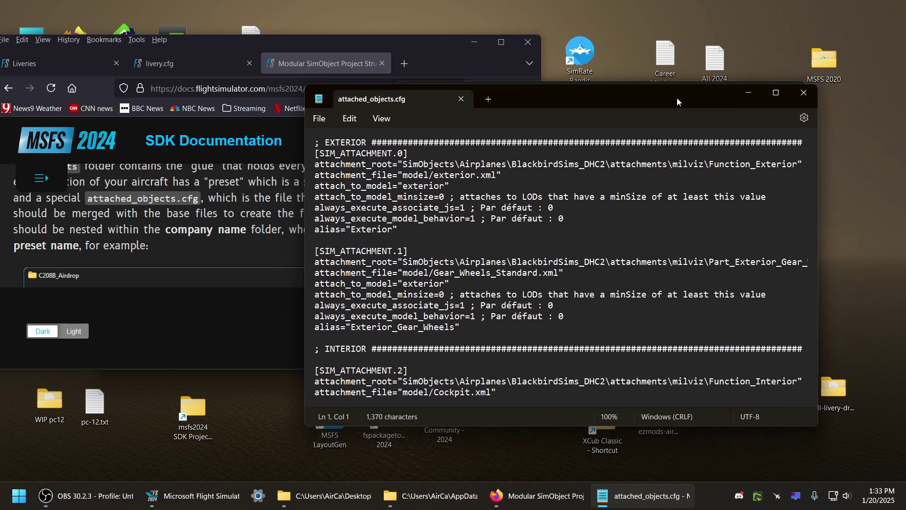
{"action": "double_click", "coordinate": [391, 230]}
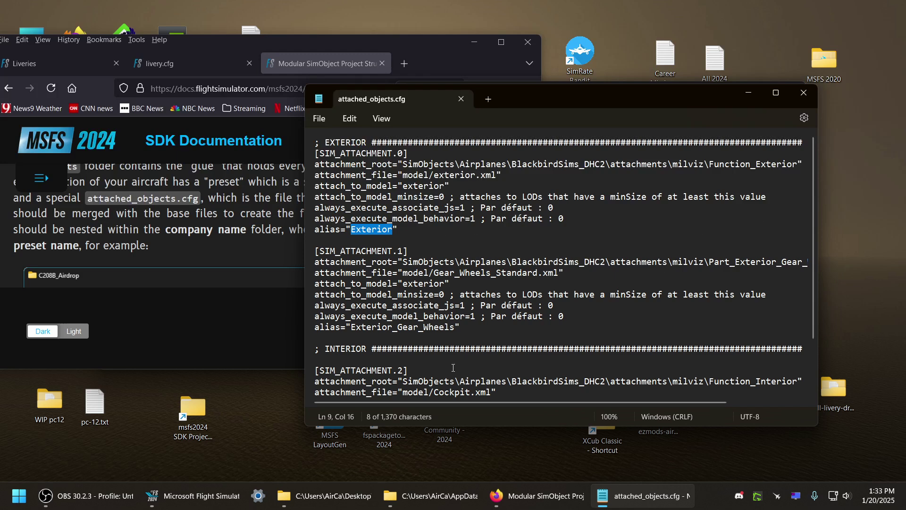
{"action": "scroll", "coordinate": [450, 369], "scroll_direction": "down", "scroll_amount": 2}
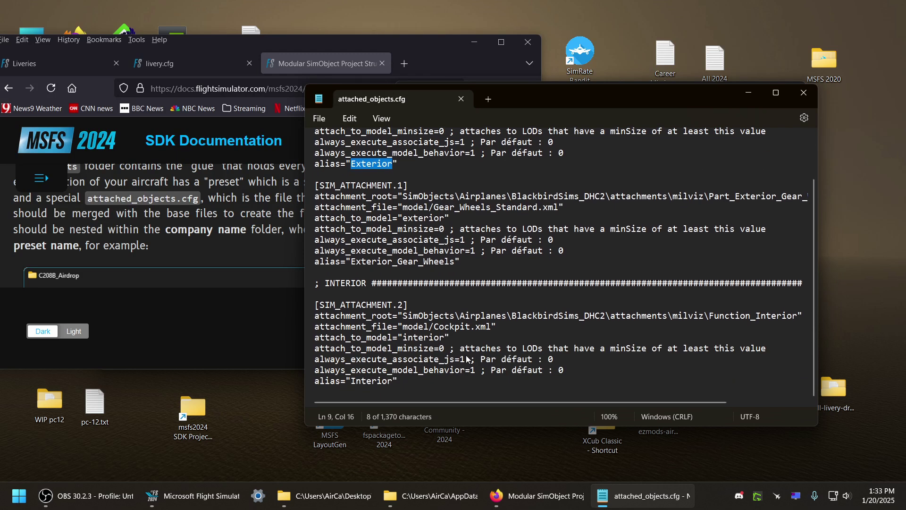
{"action": "double_click", "coordinate": [391, 380]}
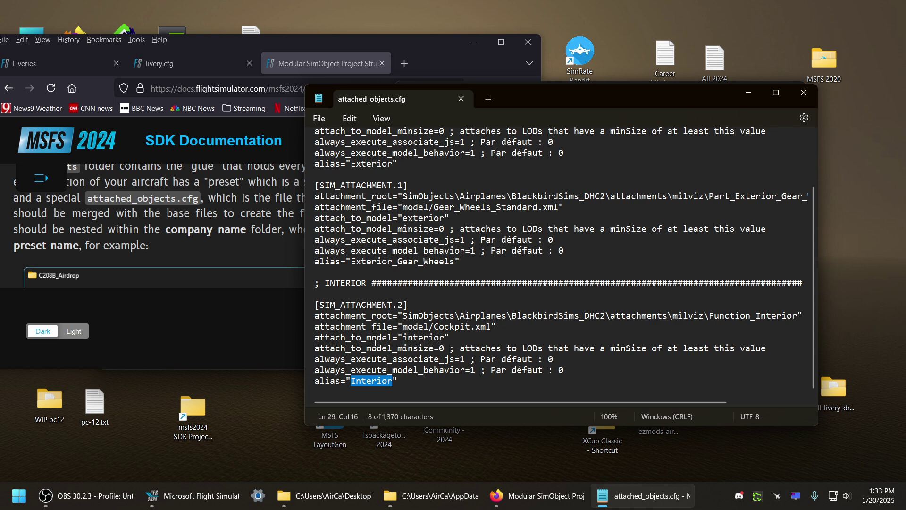
{"action": "double_click", "coordinate": [444, 337]}
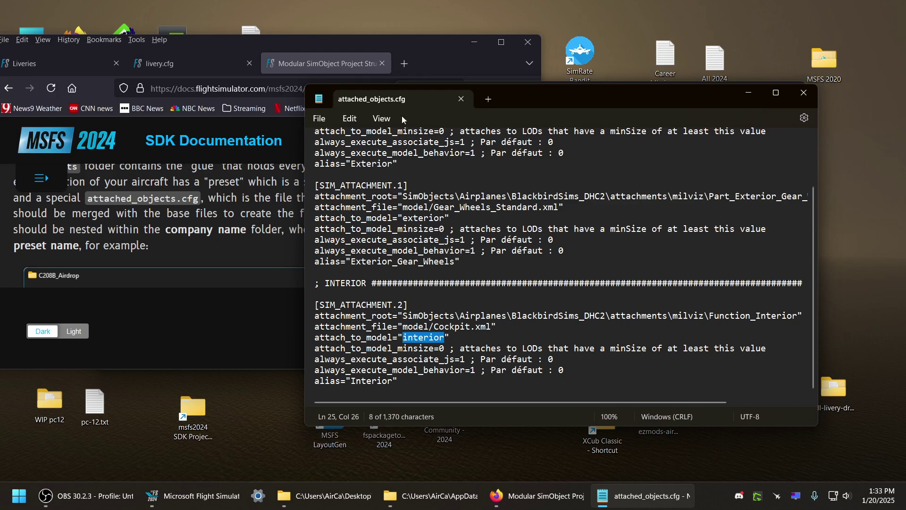
{"action": "scroll", "coordinate": [447, 230], "scroll_direction": "up", "scroll_amount": 2}
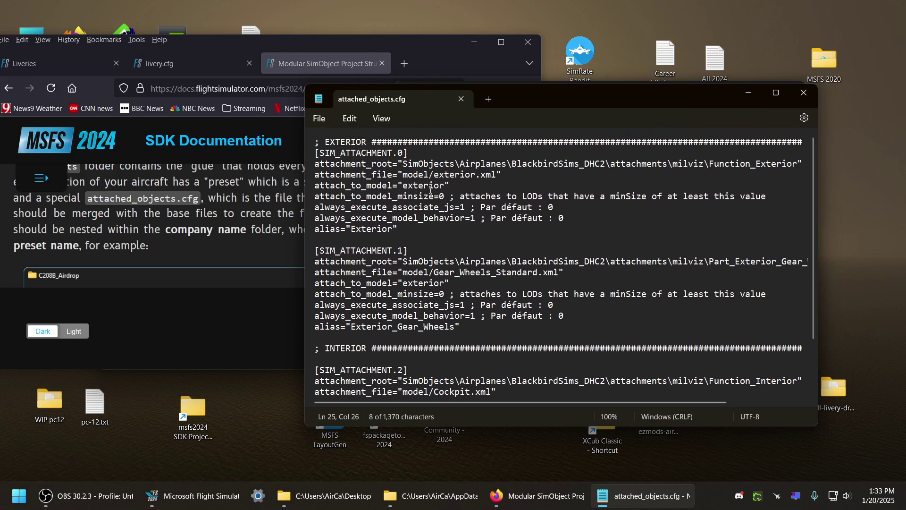
{"action": "double_click", "coordinate": [441, 186]}
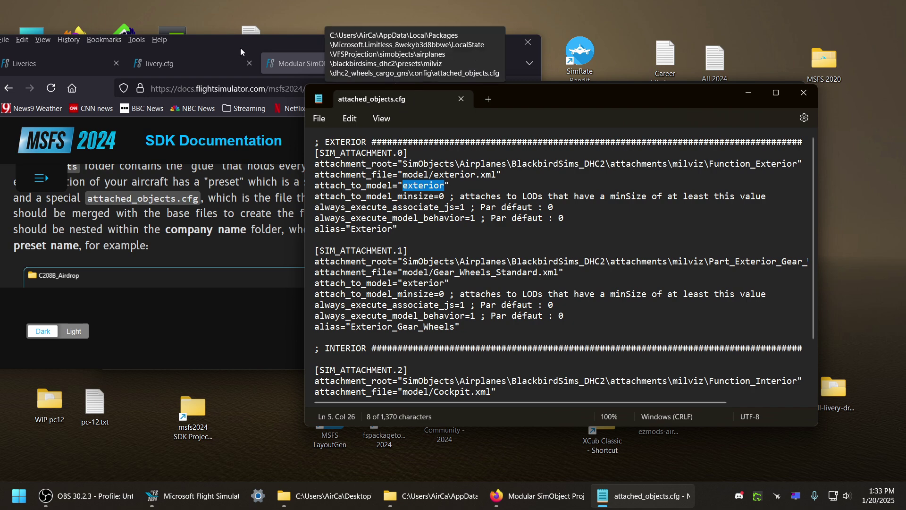
{"action": "left_click_drag", "start_coordinate": [227, 46], "coordinate": [321, 26]}
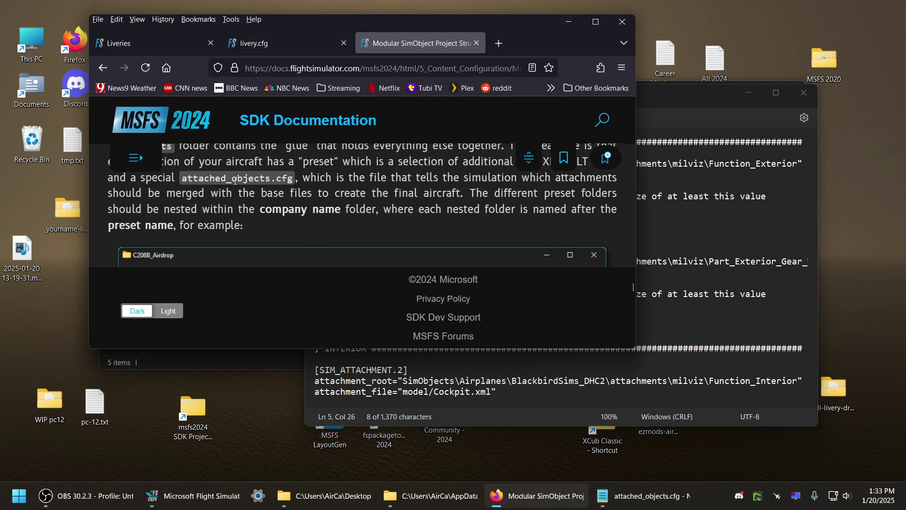
Step: Maximize the docs and scroll to the Liveries section's paragraph explaining tags
{"action": "double_click", "coordinate": [519, 26]}
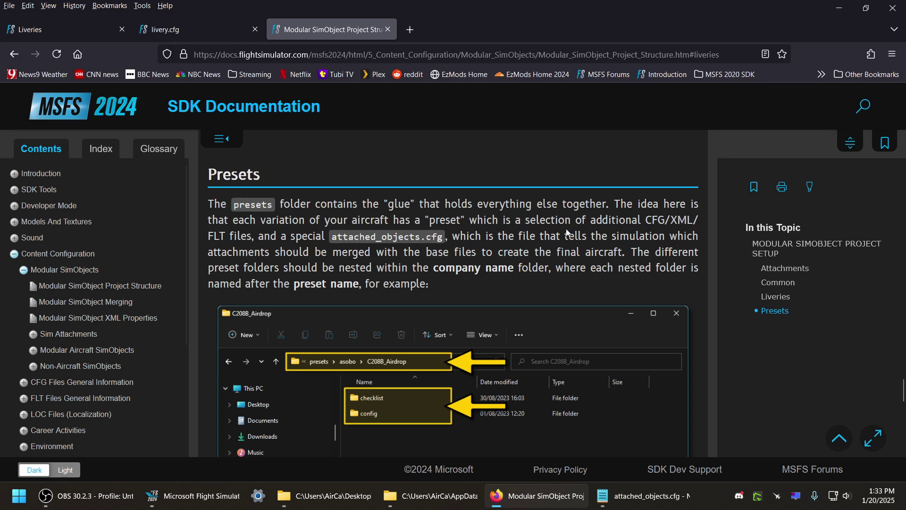
{"action": "scroll", "coordinate": [568, 232], "scroll_direction": "down", "scroll_amount": 15}
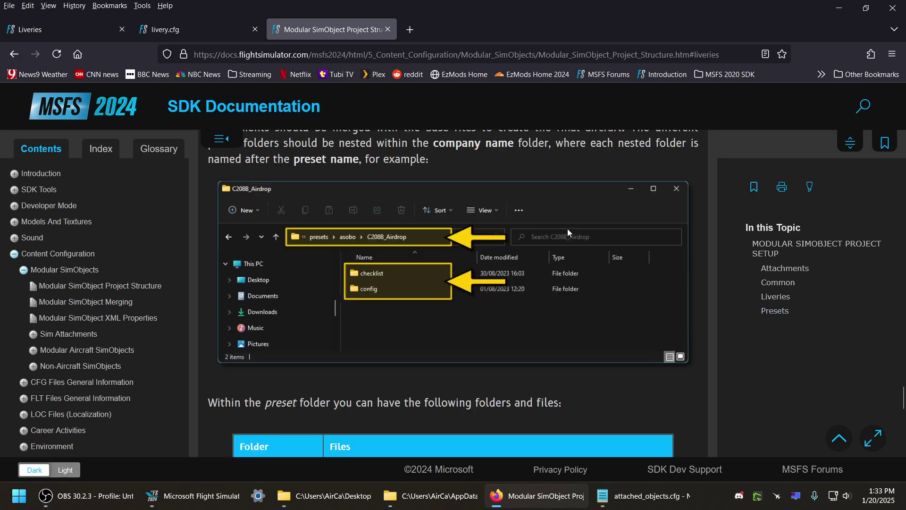
{"action": "scroll", "coordinate": [573, 228], "scroll_direction": "down", "scroll_amount": 10}
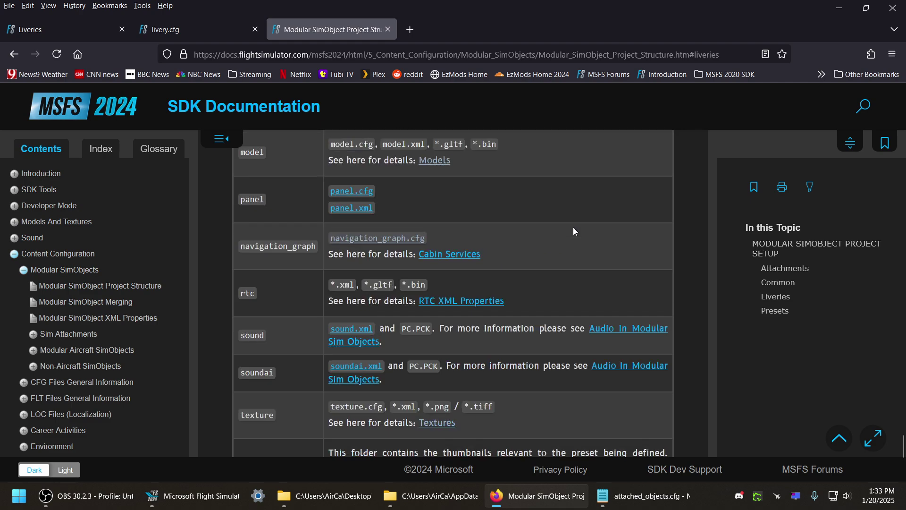
{"action": "left_click", "coordinate": [793, 296]}
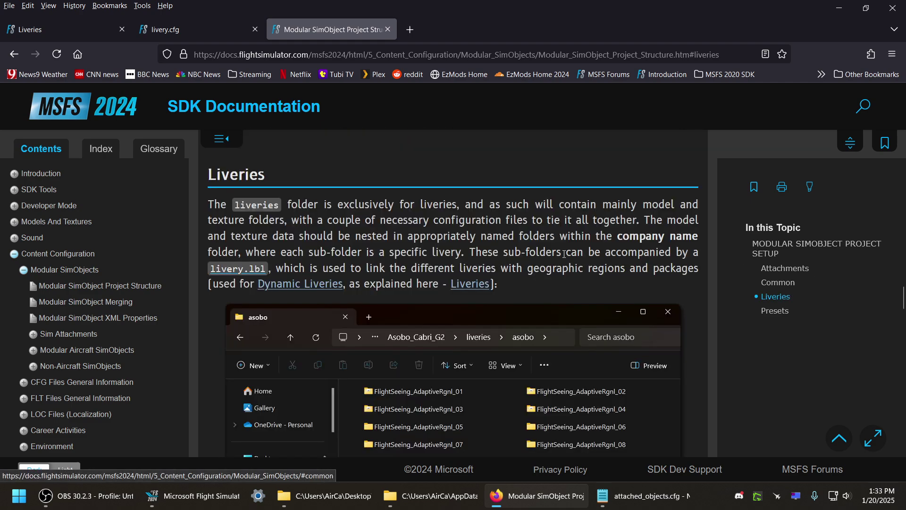
{"action": "scroll", "coordinate": [351, 218], "scroll_direction": "down", "scroll_amount": 3}
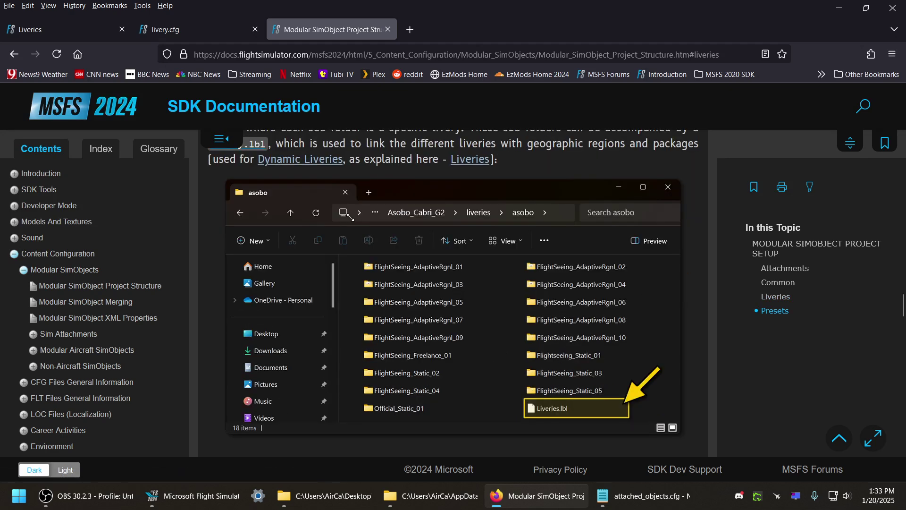
{"action": "scroll", "coordinate": [351, 217], "scroll_direction": "down", "scroll_amount": 3}
{"action": "scroll", "coordinate": [351, 218], "scroll_direction": "down", "scroll_amount": 3}
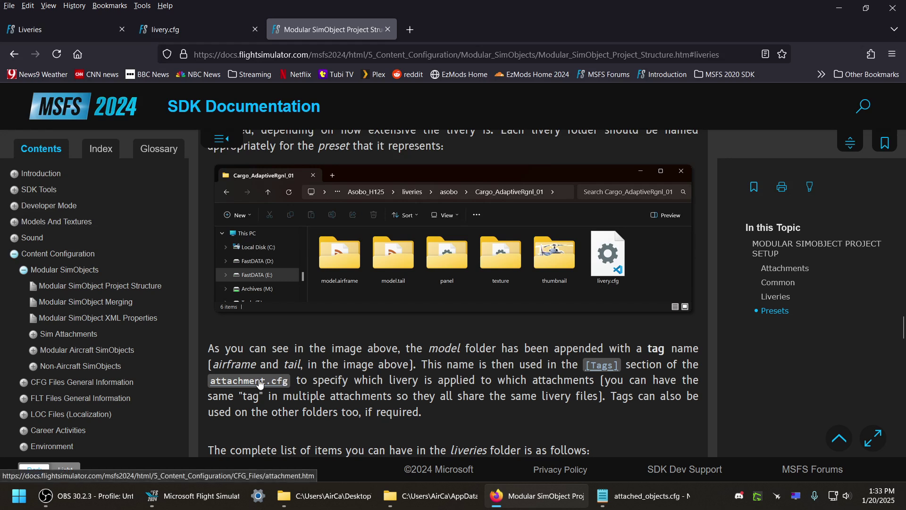
{"action": "left_click", "coordinate": [632, 495]}
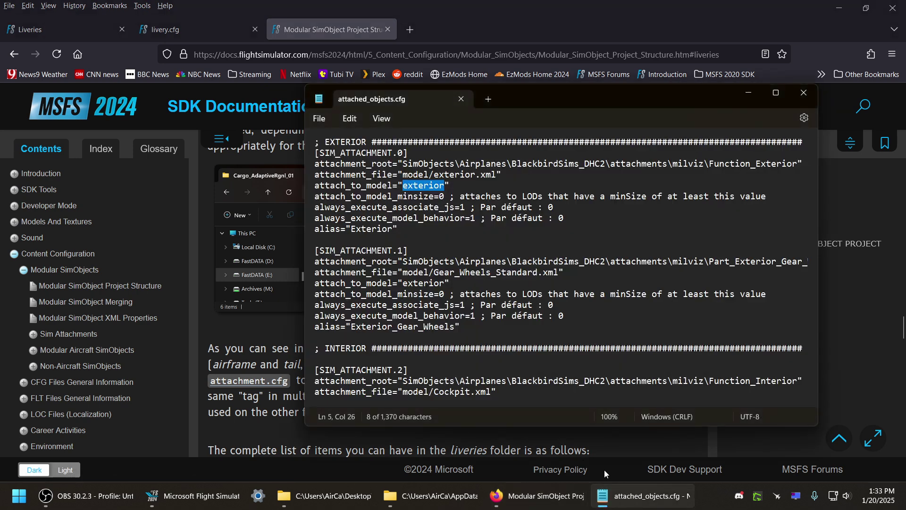
Step: Close attached_objects.cfg and browse from the preset folder up to blackbirdsims_dhc2\attachments\milviz
{"action": "left_click", "coordinate": [804, 93]}
{"action": "double_click", "coordinate": [496, 6]}
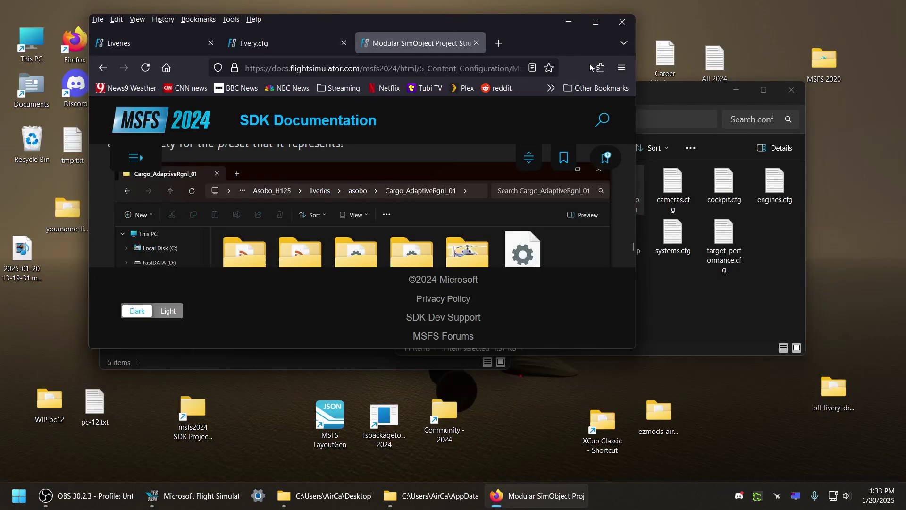
{"action": "left_click", "coordinate": [689, 107]}
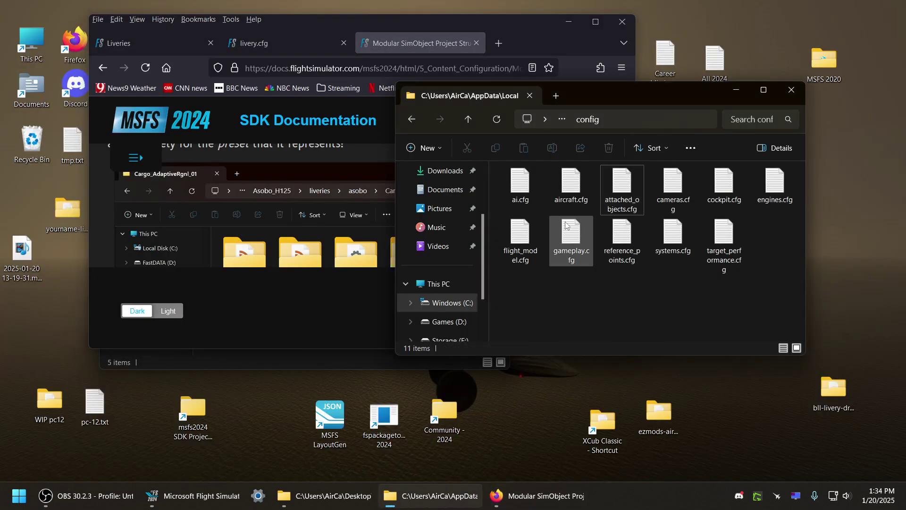
{"action": "left_click", "coordinate": [472, 115]}
{"action": "left_click", "coordinate": [471, 114]}
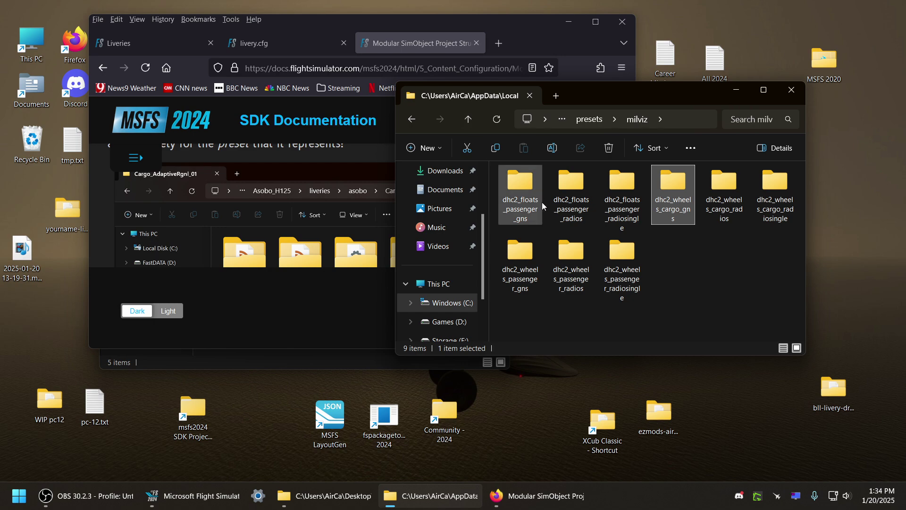
{"action": "left_click", "coordinate": [470, 121]}
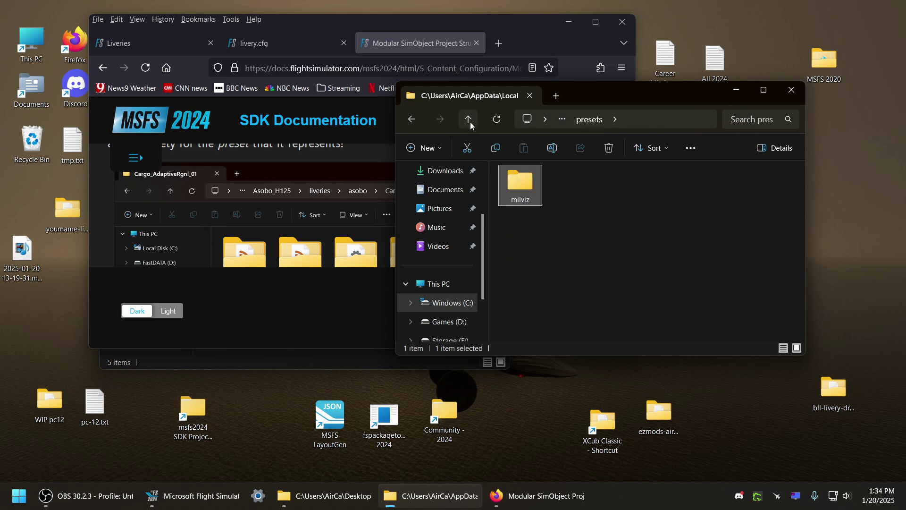
{"action": "left_click", "coordinate": [470, 121]}
{"action": "double_click", "coordinate": [520, 184]}
{"action": "double_click", "coordinate": [519, 184]}
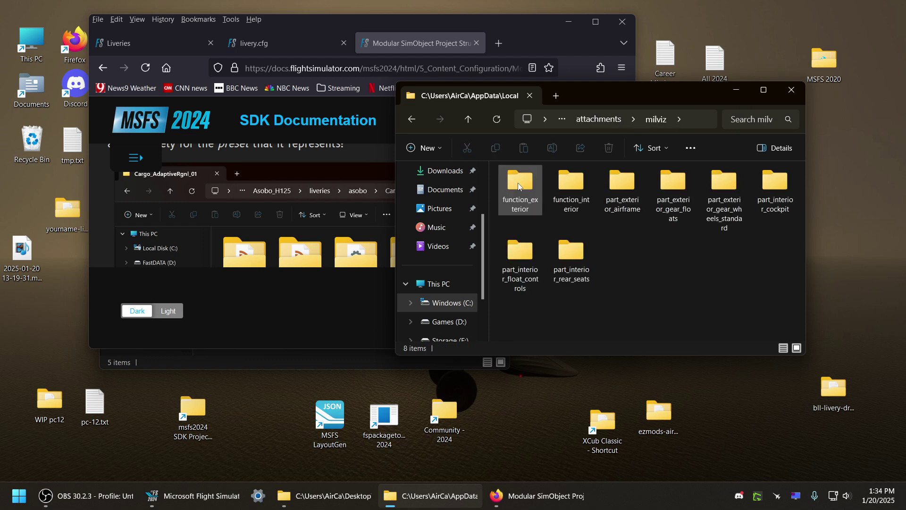
Step: Inspect function_interior's attachment.cfg, then return to the milviz attachments listing
{"action": "left_click_drag", "start_coordinate": [655, 93], "coordinate": [611, 141]}
{"action": "double_click", "coordinate": [534, 239]}
{"action": "double_click", "coordinate": [730, 238]}
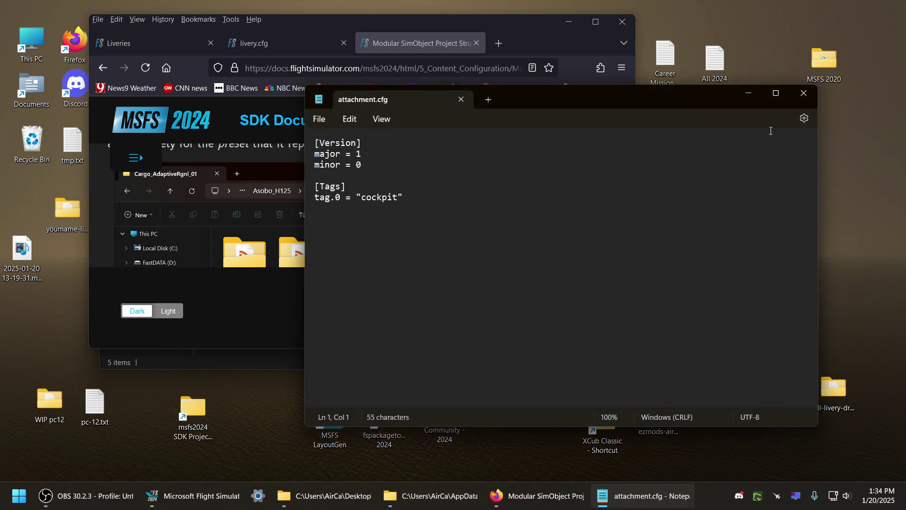
{"action": "left_click", "coordinate": [804, 93]}
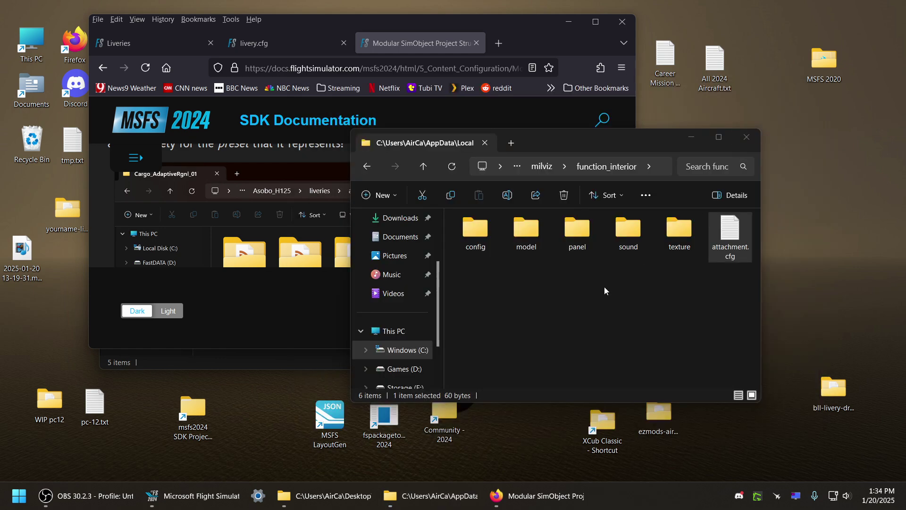
{"action": "left_click", "coordinate": [423, 166]}
{"action": "left_click", "coordinate": [588, 253]}
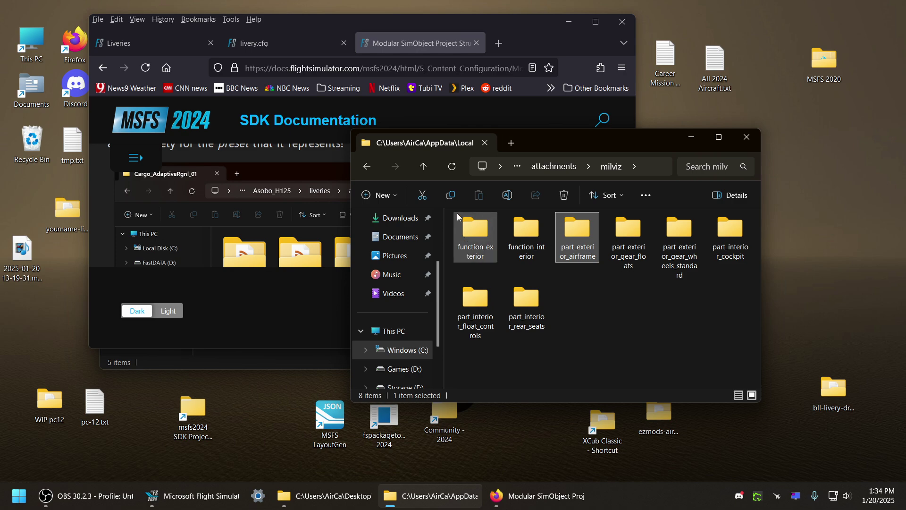
{"action": "left_click", "coordinate": [676, 291]}
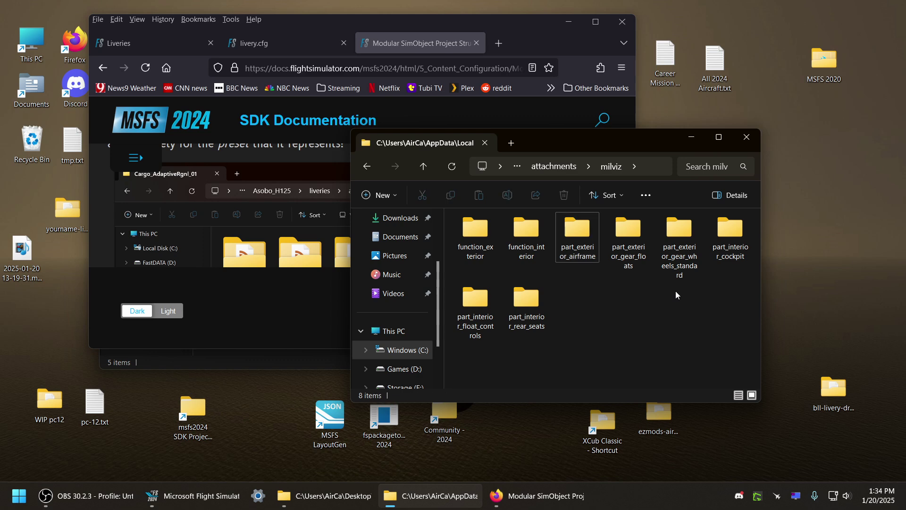
Step: Rearrange the windows so the wheels livery template folder is in front
{"action": "left_click_drag", "start_coordinate": [530, 41], "coordinate": [513, 33]}
{"action": "left_click", "coordinate": [698, 323]}
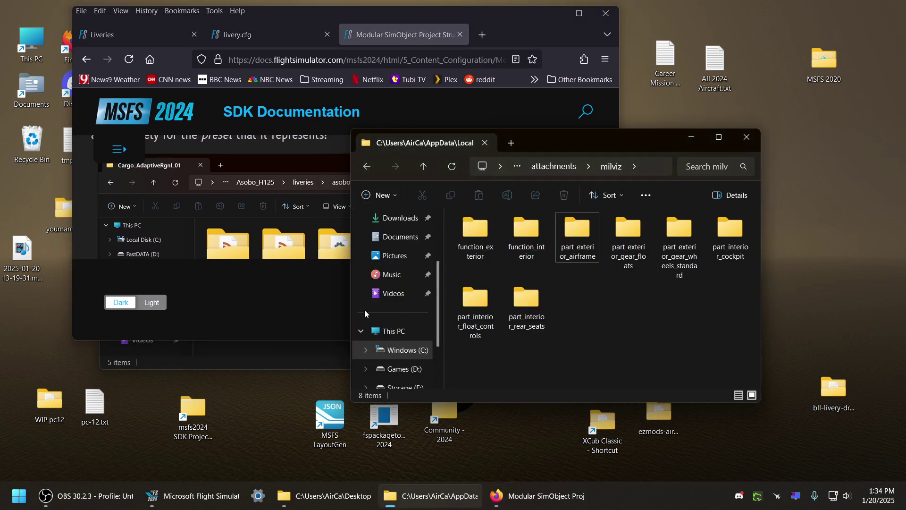
{"action": "left_click", "coordinate": [261, 349]}
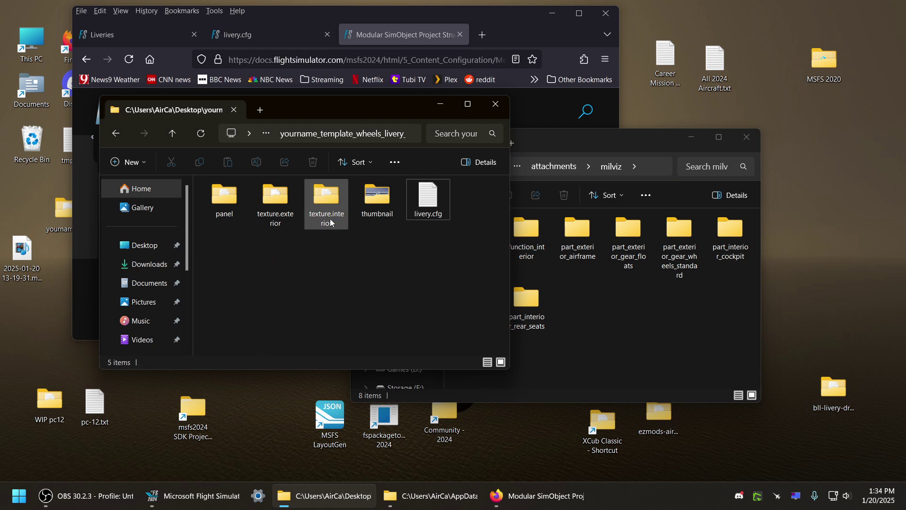
Step: Browse from the attachments folder to the installed liveries\milviz\1_f livery folder
{"action": "left_click", "coordinate": [609, 147]}
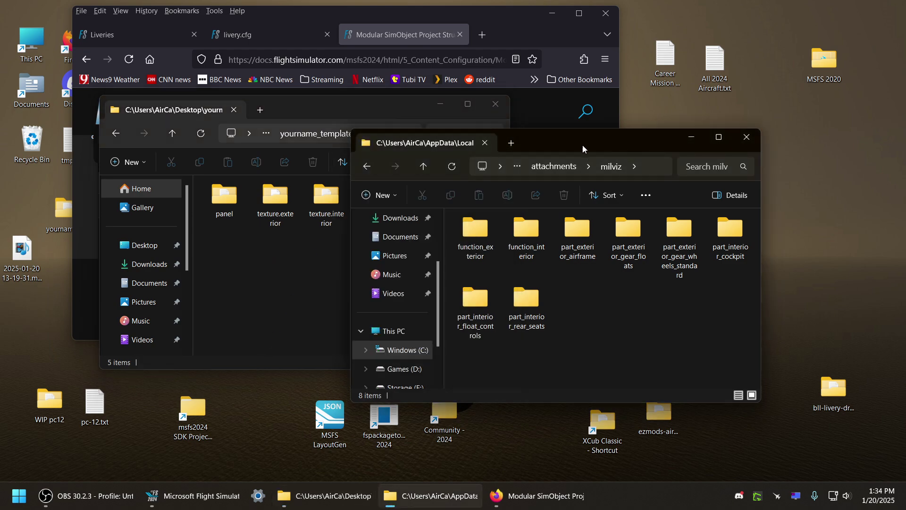
{"action": "left_click", "coordinate": [424, 166]}
{"action": "left_click", "coordinate": [423, 166]}
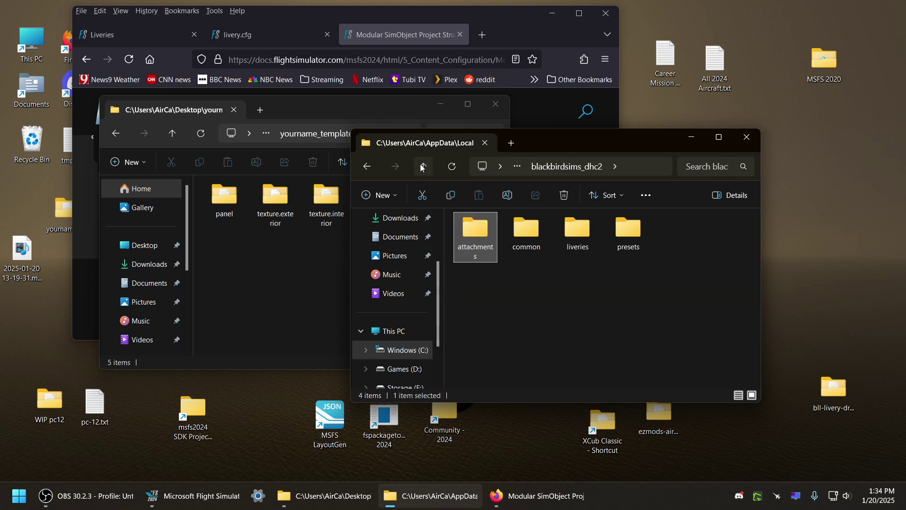
{"action": "double_click", "coordinate": [566, 249]}
{"action": "double_click", "coordinate": [491, 233]}
{"action": "double_click", "coordinate": [492, 234]}
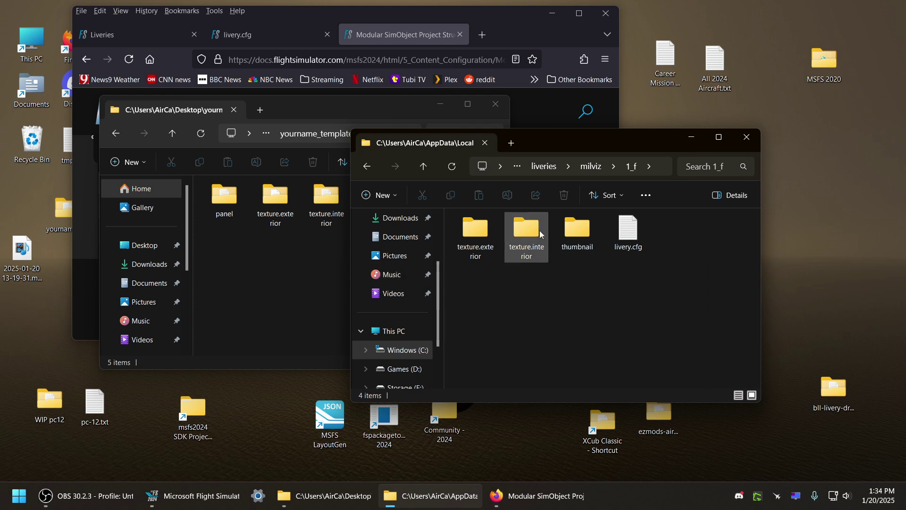
Step: Bring the AppData folder window forward and maximize it
{"action": "left_click", "coordinate": [308, 256]}
{"action": "left_click", "coordinate": [618, 310]}
{"action": "left_click_drag", "start_coordinate": [615, 137], "coordinate": [674, 123]}
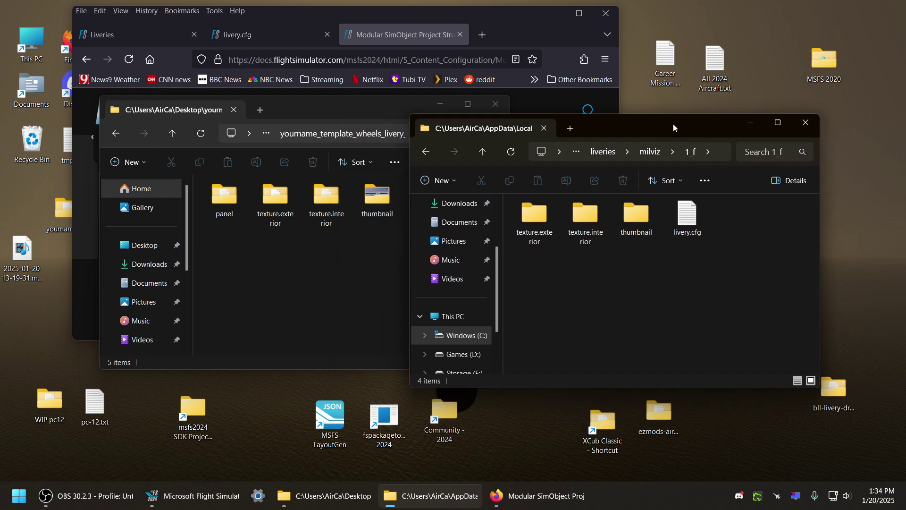
{"action": "double_click", "coordinate": [673, 123]}
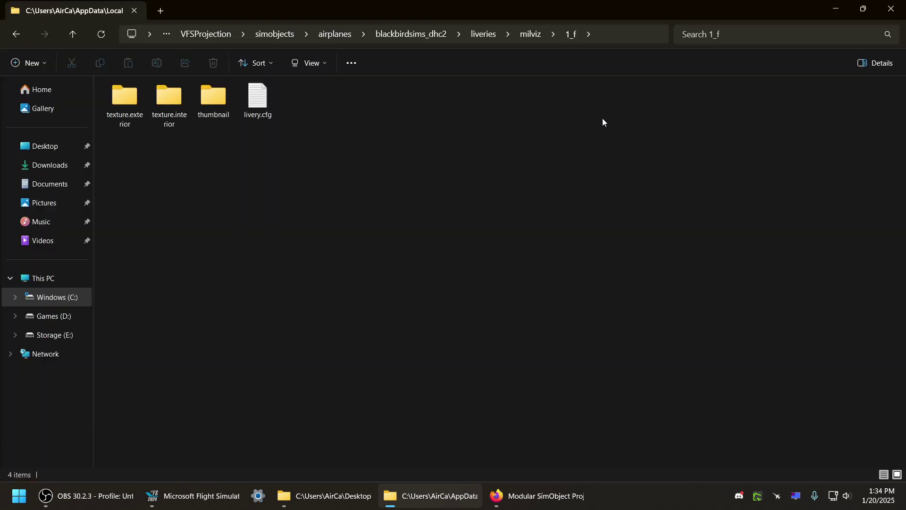
{"action": "double_click", "coordinate": [258, 99]}
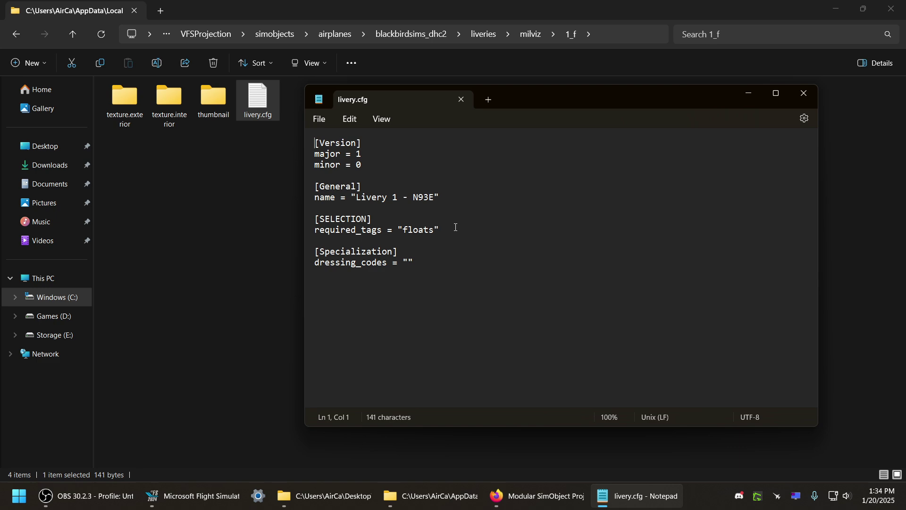
{"action": "left_click_drag", "start_coordinate": [454, 228], "coordinate": [312, 209]}
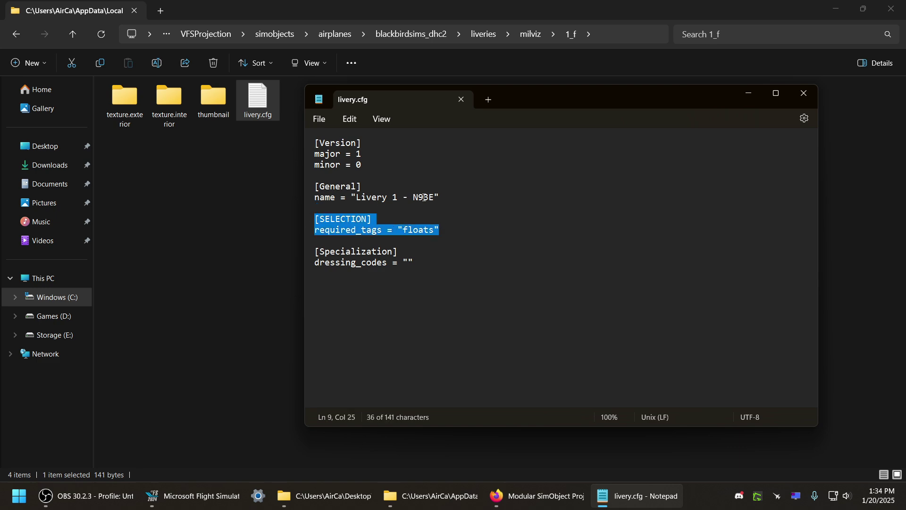
{"action": "left_click_drag", "start_coordinate": [434, 197], "coordinate": [357, 203]}
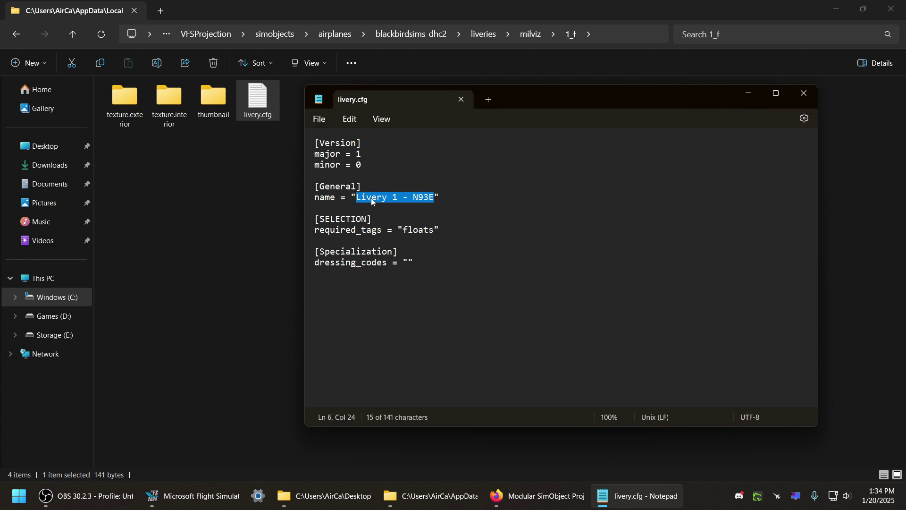
{"action": "left_click", "coordinate": [411, 262]}
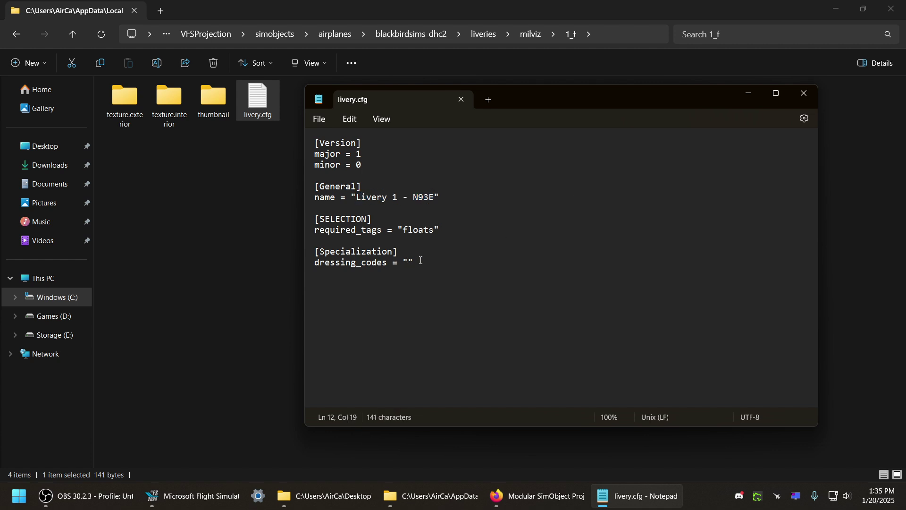
{"action": "left_click", "coordinate": [421, 260]}
{"action": "left_click", "coordinate": [808, 100]}
{"action": "left_click", "coordinate": [585, 15]}
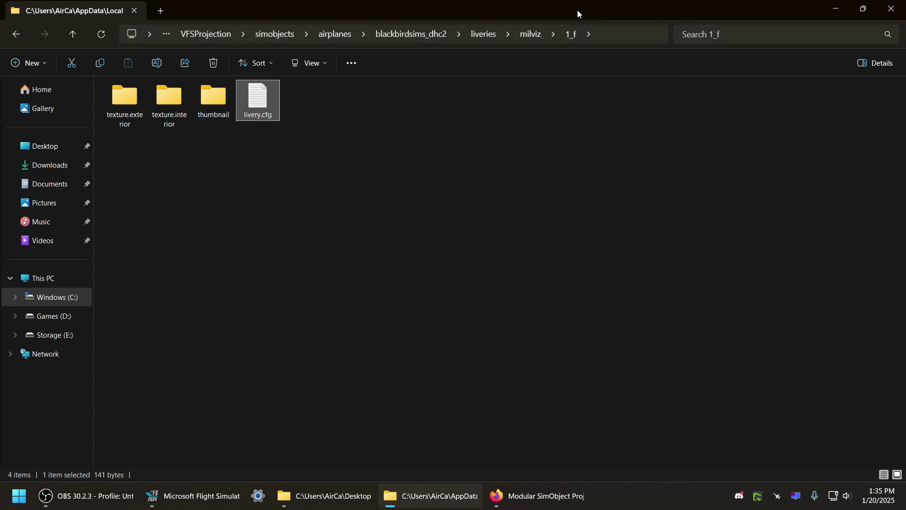
Step: Restore the window and check 1_f's texture.exterior texture.cfg fallback line pointing to 1_W
{"action": "double_click", "coordinate": [578, 11]}
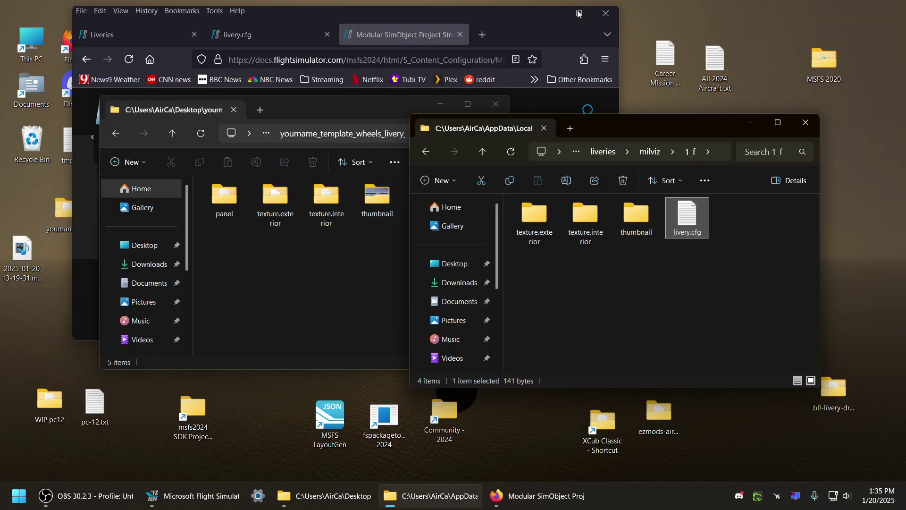
{"action": "left_click", "coordinate": [712, 259]}
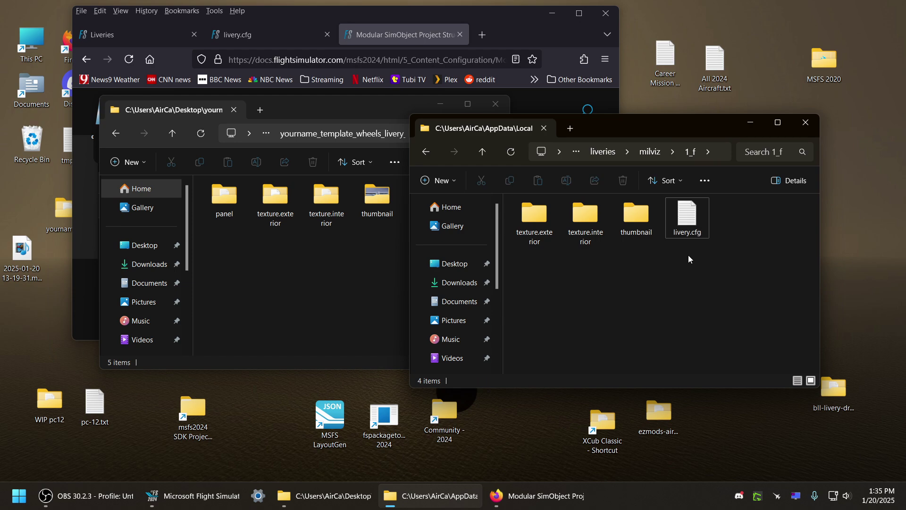
{"action": "double_click", "coordinate": [543, 216]}
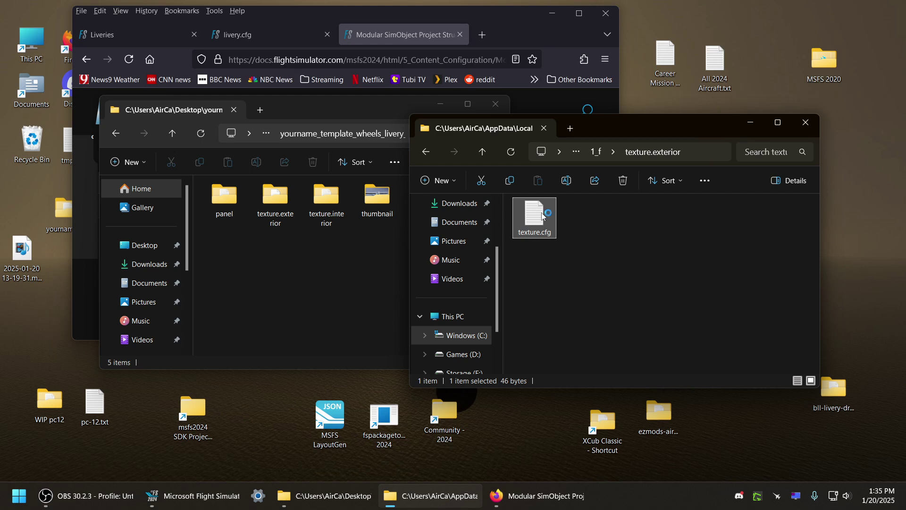
{"action": "double_click", "coordinate": [542, 217]}
{"action": "left_click", "coordinate": [523, 159]}
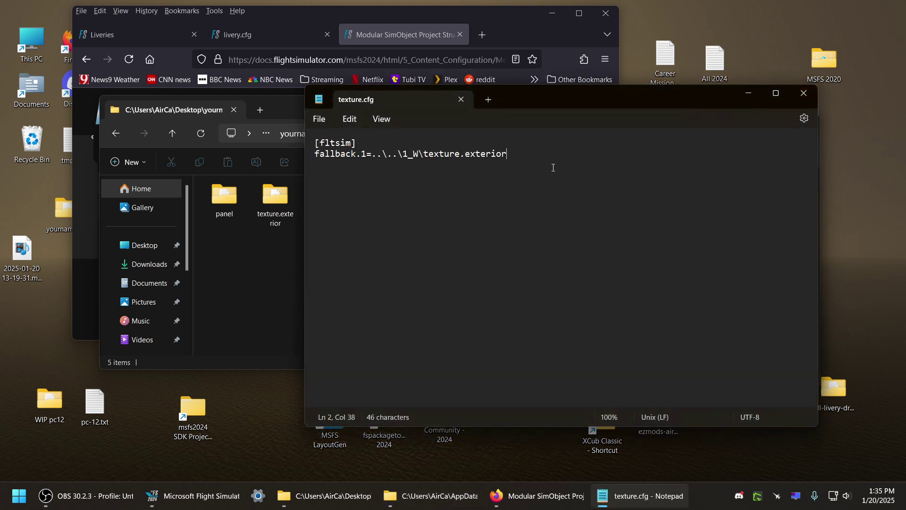
{"action": "left_click_drag", "start_coordinate": [504, 156], "coordinate": [303, 159]}
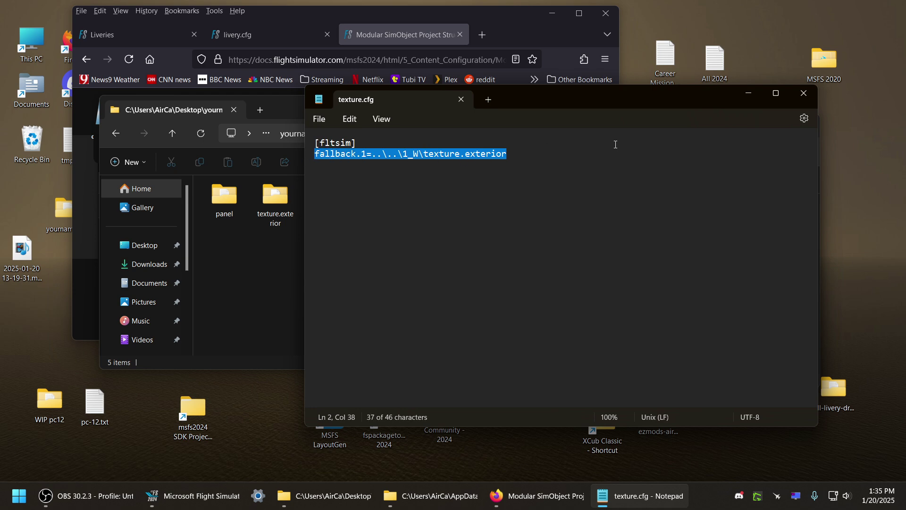
{"action": "left_click", "coordinate": [804, 93]}
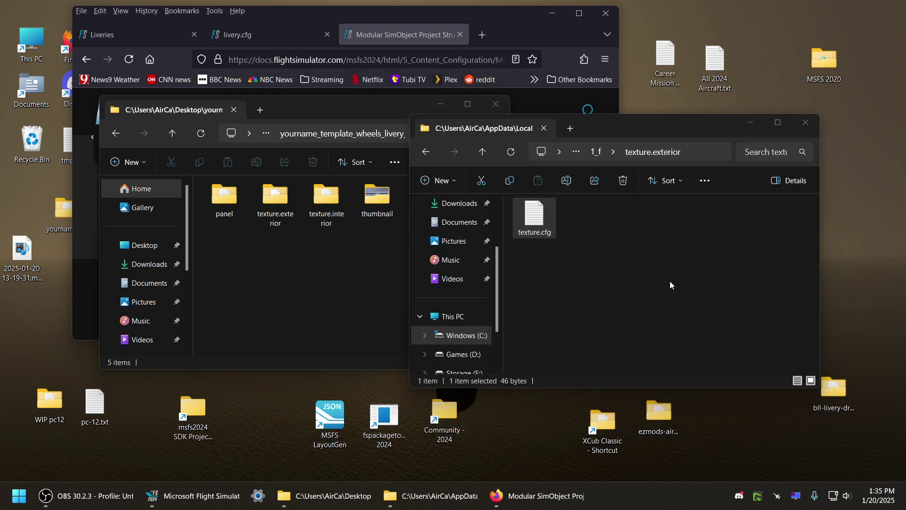
Step: Browse the 1_w texture.exterior folder, then open the 2_w texture.exterior folder
{"action": "left_click", "coordinate": [482, 152]}
{"action": "left_click", "coordinate": [482, 152]}
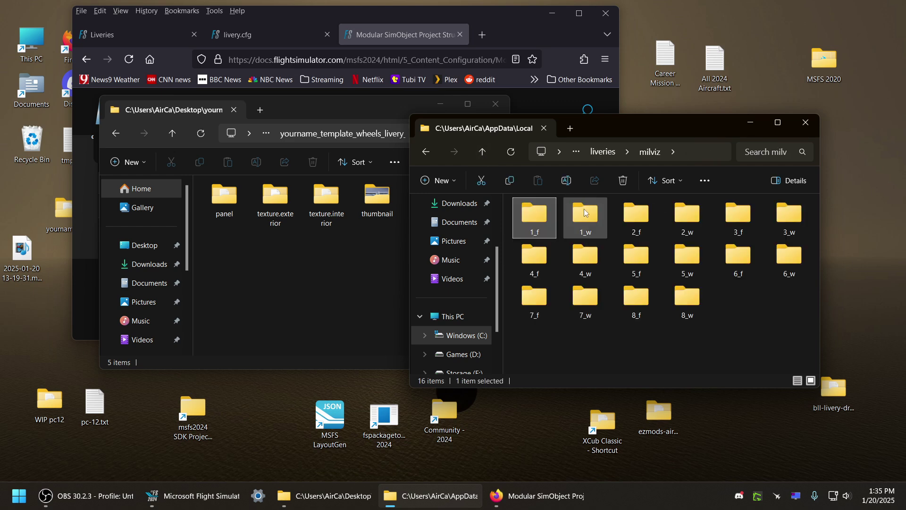
{"action": "double_click", "coordinate": [584, 211]}
{"action": "double_click", "coordinate": [522, 211]}
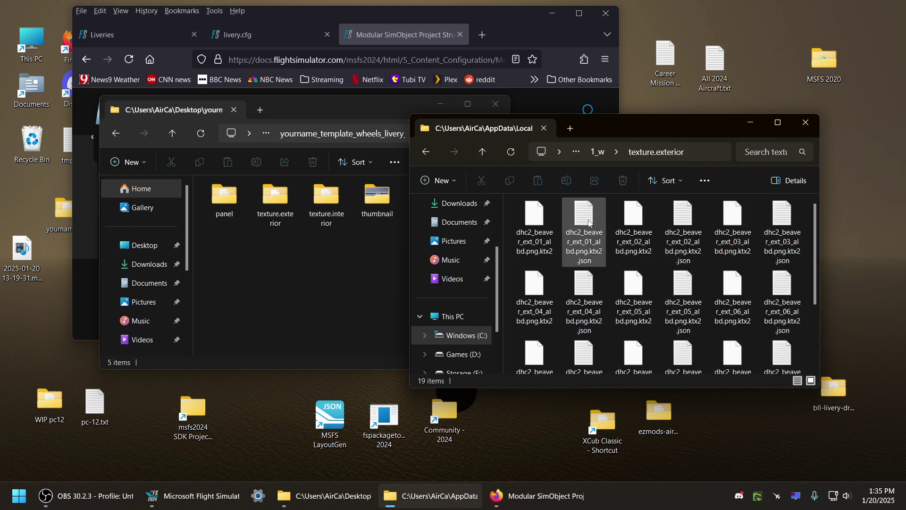
{"action": "left_click", "coordinate": [481, 152]}
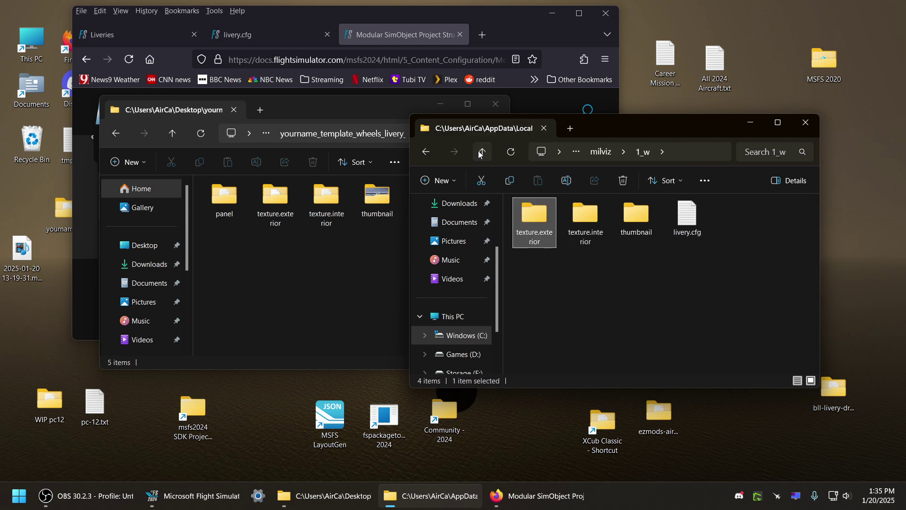
{"action": "left_click", "coordinate": [481, 152]}
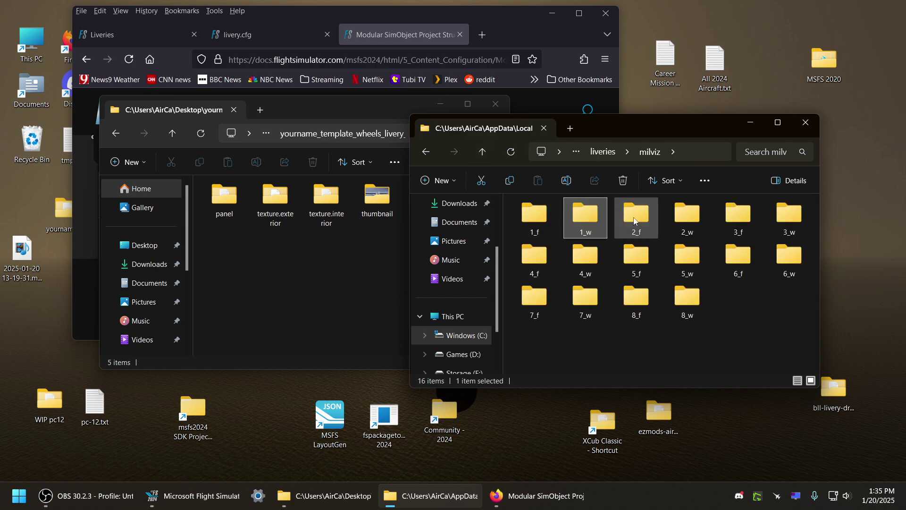
{"action": "double_click", "coordinate": [687, 218]}
{"action": "left_click", "coordinate": [543, 221]}
{"action": "double_click", "coordinate": [543, 221]}
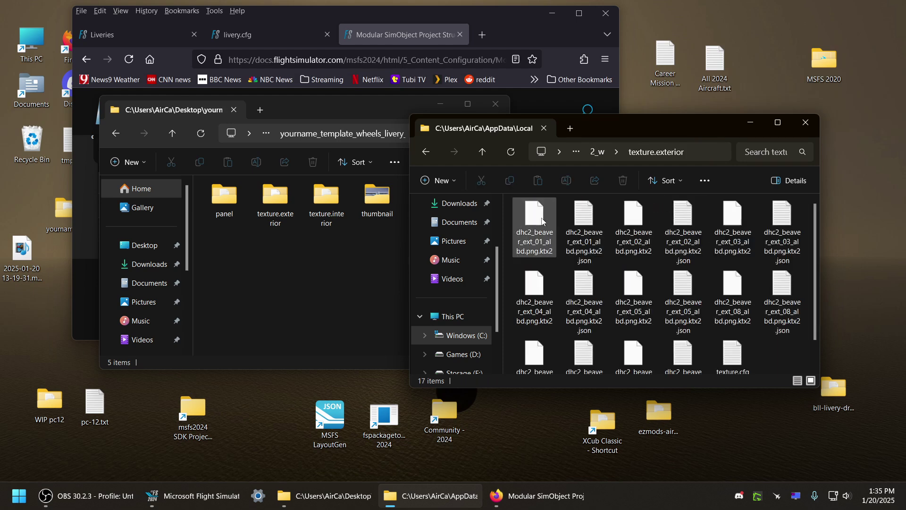
{"action": "scroll", "coordinate": [730, 359], "scroll_direction": "down", "scroll_amount": 1}
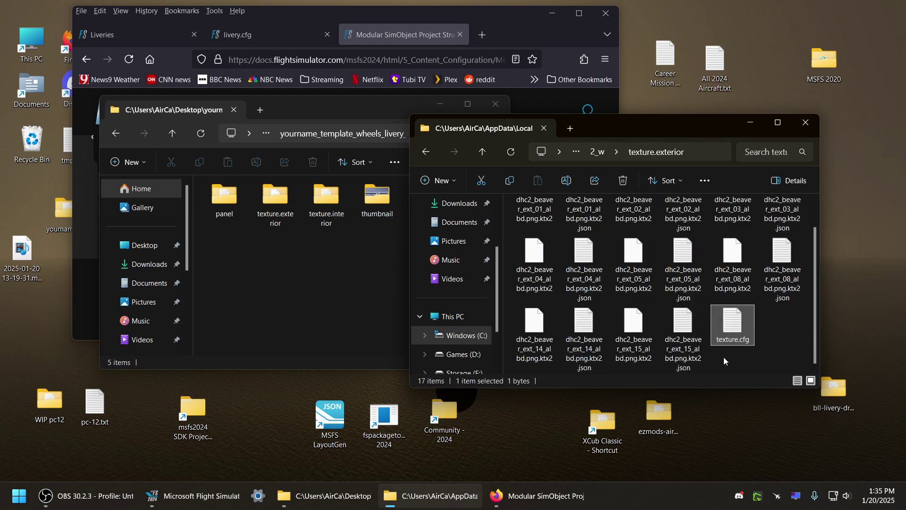
Step: Review 2_w's texture.cfg fallback to the common texture folder, then return to milviz
{"action": "double_click", "coordinate": [717, 331]}
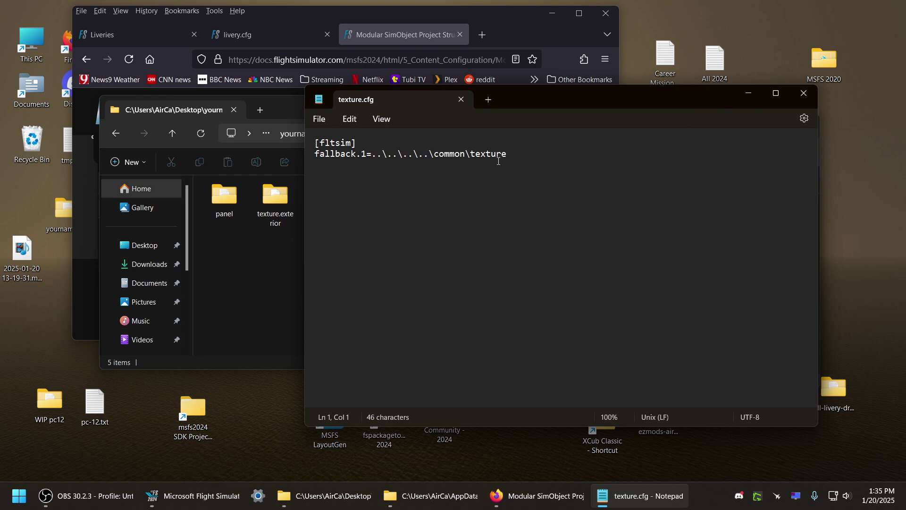
{"action": "left_click_drag", "start_coordinate": [501, 155], "coordinate": [376, 147]}
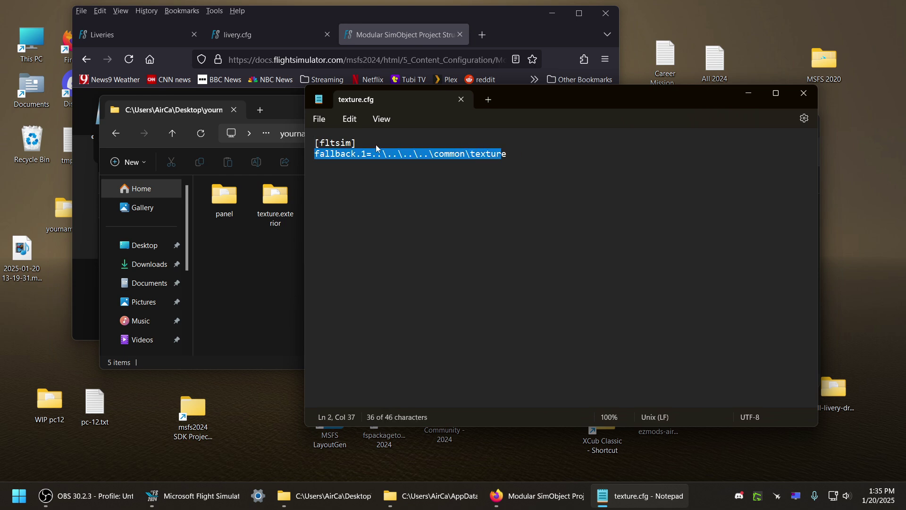
{"action": "left_click", "coordinate": [804, 94]}
{"action": "left_click", "coordinate": [483, 151]}
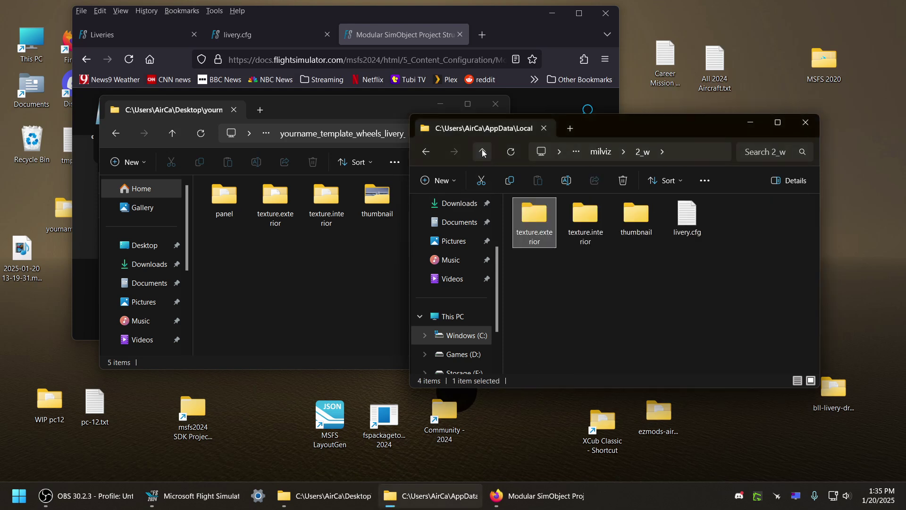
{"action": "left_click", "coordinate": [483, 151]}
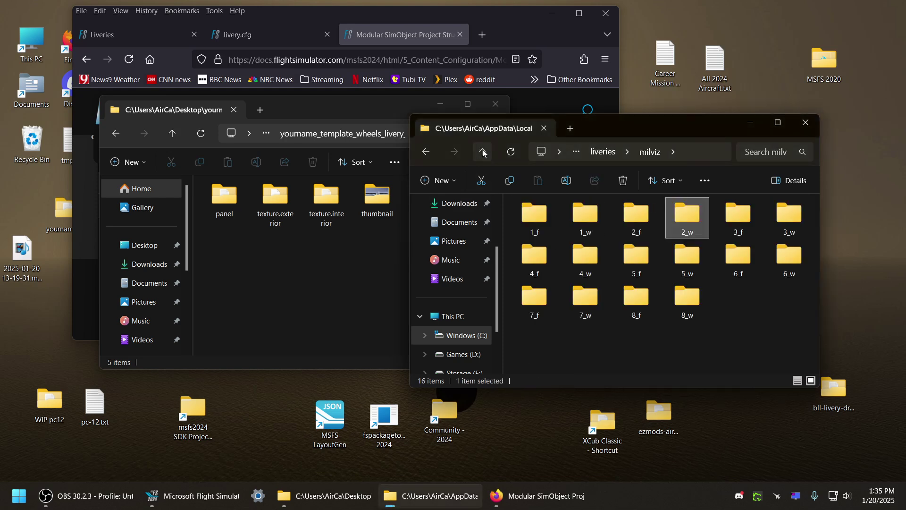
Step: Check 1_f's texture.exterior texture.cfg again, highlighting its fallback path to 1_W
{"action": "double_click", "coordinate": [543, 218]}
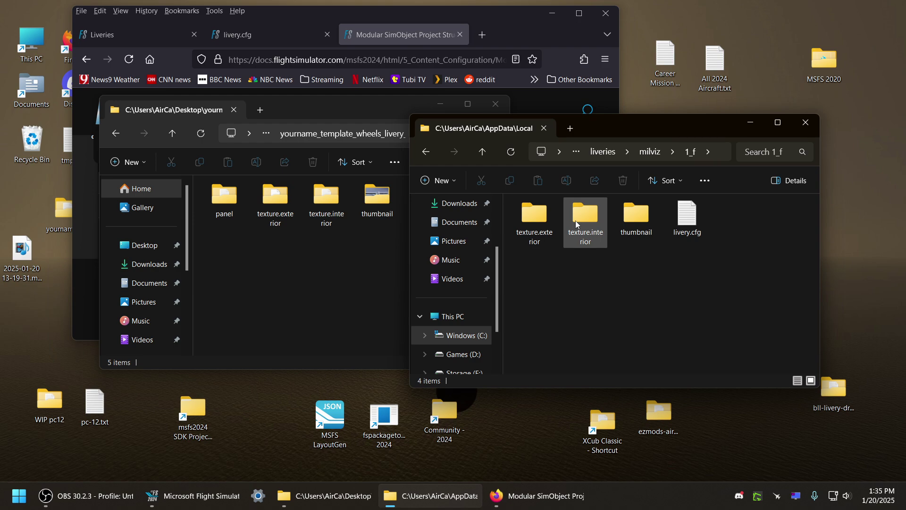
{"action": "double_click", "coordinate": [545, 216]}
{"action": "double_click", "coordinate": [545, 216]}
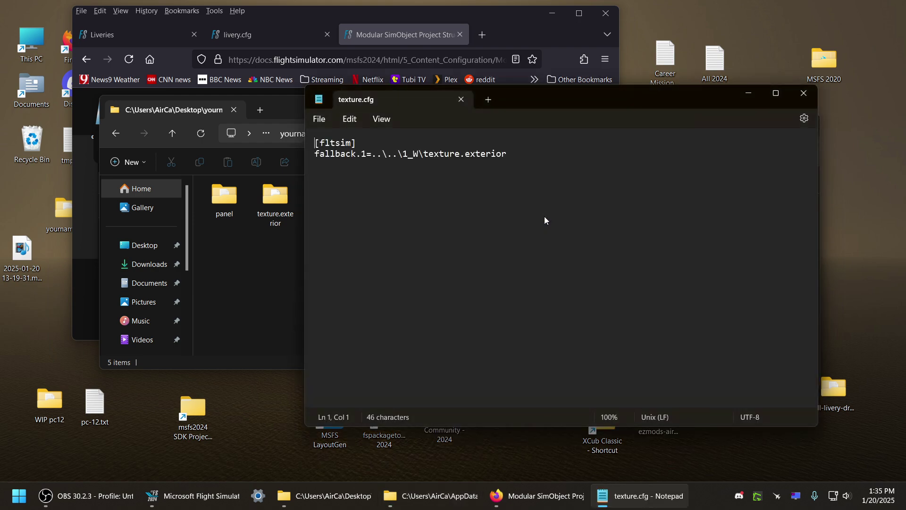
{"action": "left_click", "coordinate": [514, 157]}
{"action": "left_click", "coordinate": [804, 93]}
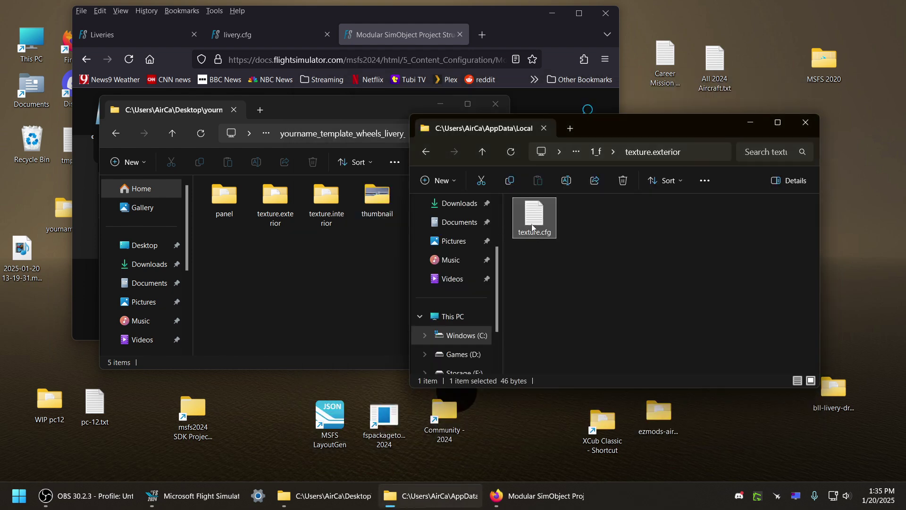
{"action": "double_click", "coordinate": [532, 224]}
{"action": "left_click_drag", "start_coordinate": [325, 154], "coordinate": [483, 162]}
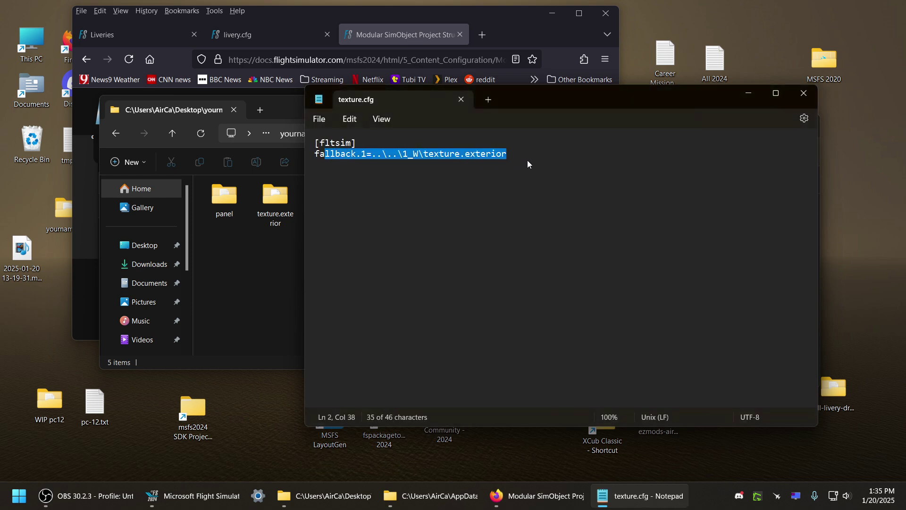
{"action": "left_click", "coordinate": [804, 93]}
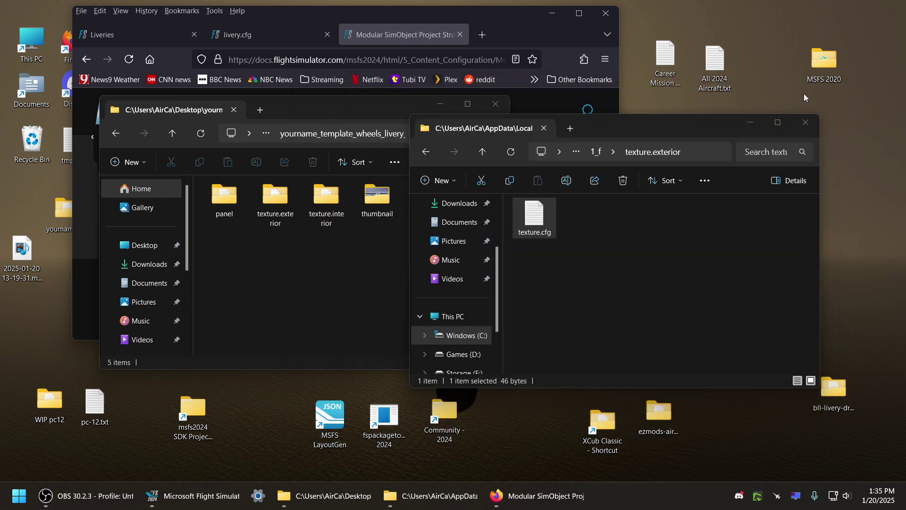
Step: Move the AppData window left and go back up to the milviz liveries folder
{"action": "left_click", "coordinate": [482, 152]}
{"action": "left_click", "coordinate": [614, 262]}
{"action": "left_click_drag", "start_coordinate": [741, 138], "coordinate": [681, 135]}
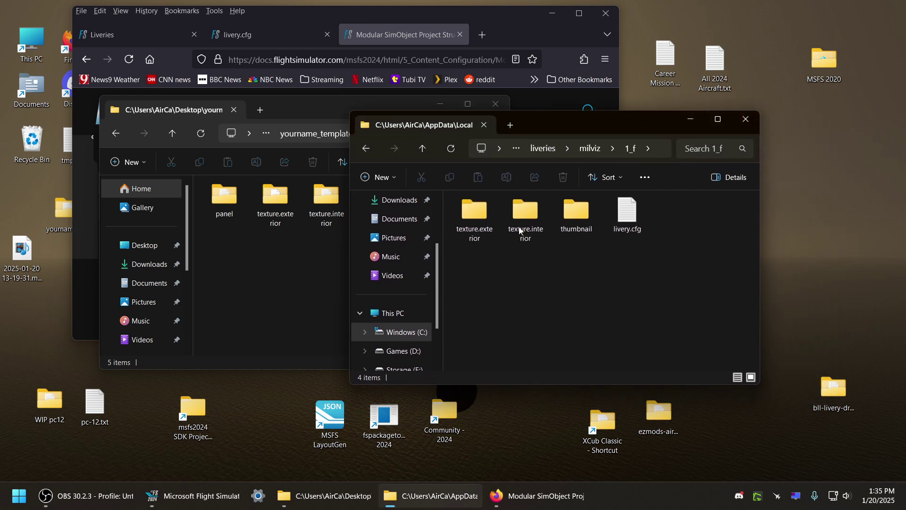
{"action": "left_click", "coordinate": [417, 150]}
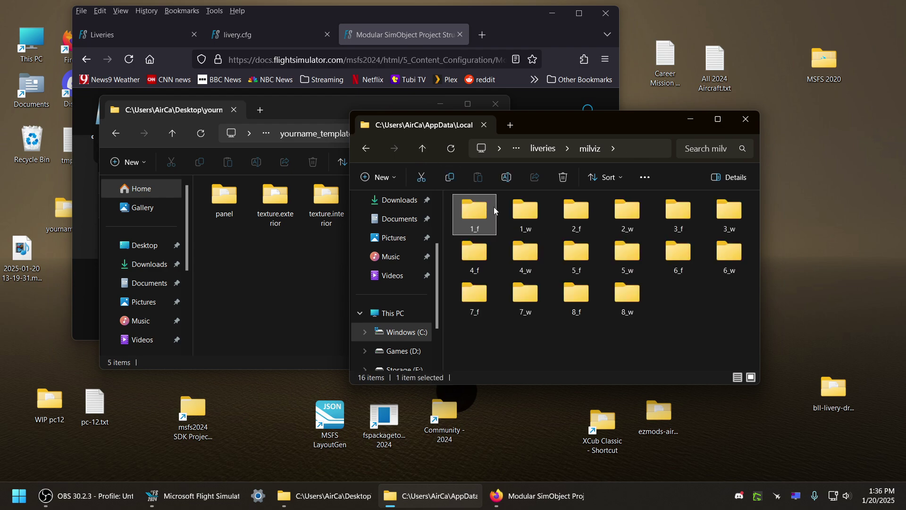
Step: Go up to airplanes and into asobo_vl3\liveries\asobo\vl3 kenmore livery
{"action": "left_click", "coordinate": [423, 149]}
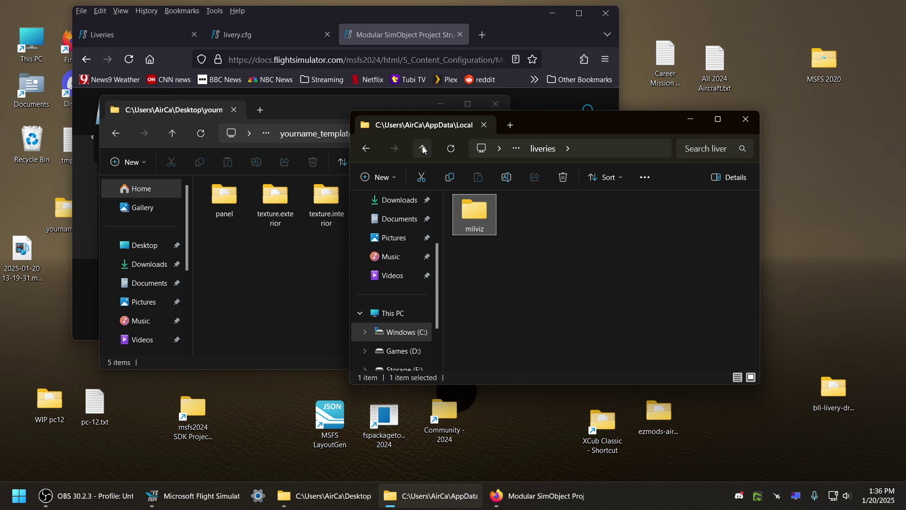
{"action": "left_click", "coordinate": [423, 150]}
{"action": "left_click", "coordinate": [423, 149]}
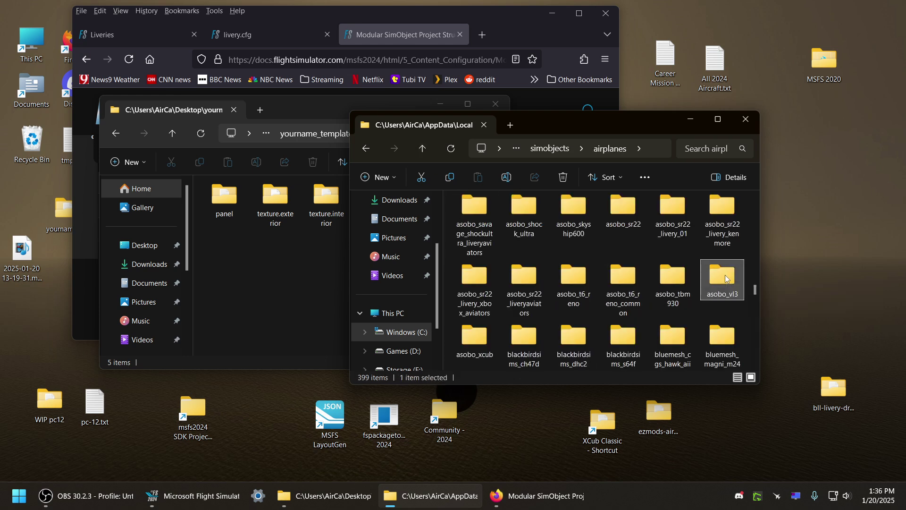
{"action": "double_click", "coordinate": [740, 277]}
{"action": "double_click", "coordinate": [574, 214]}
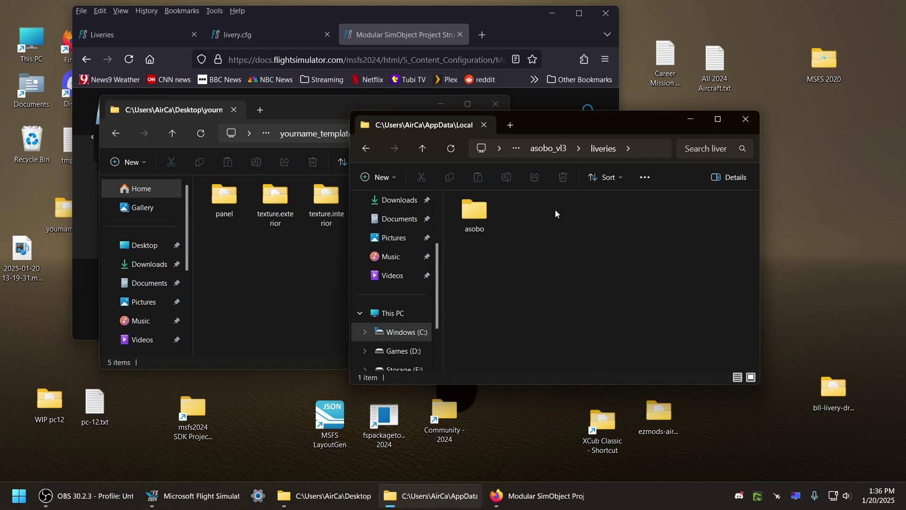
{"action": "double_click", "coordinate": [494, 212]}
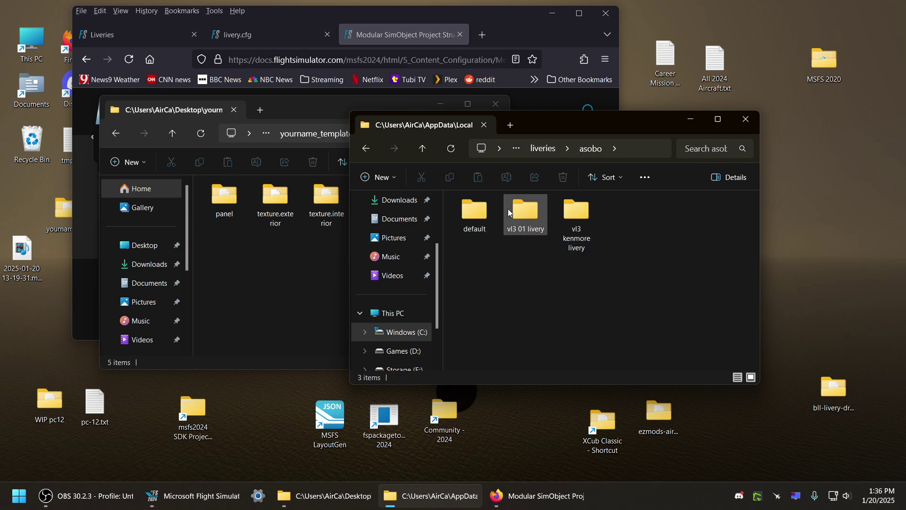
{"action": "left_click", "coordinate": [515, 213]}
{"action": "left_click", "coordinate": [588, 217]}
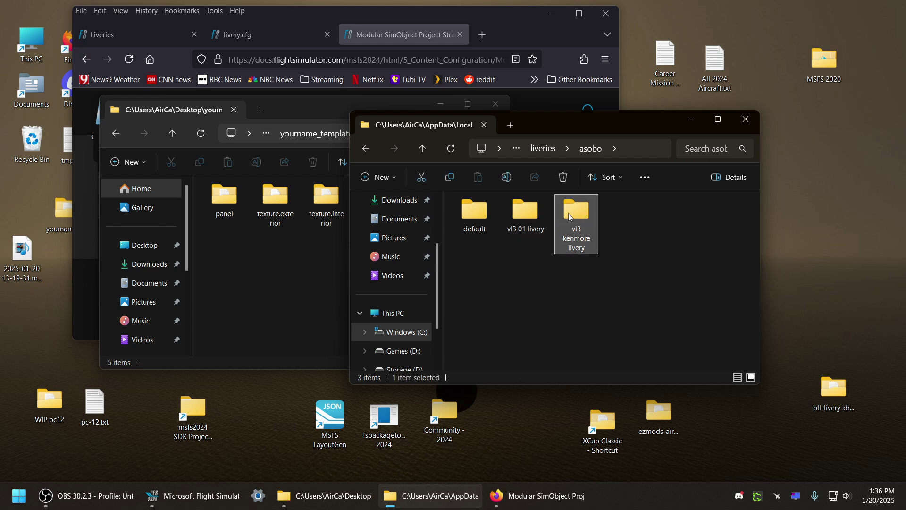
{"action": "double_click", "coordinate": [587, 216]}
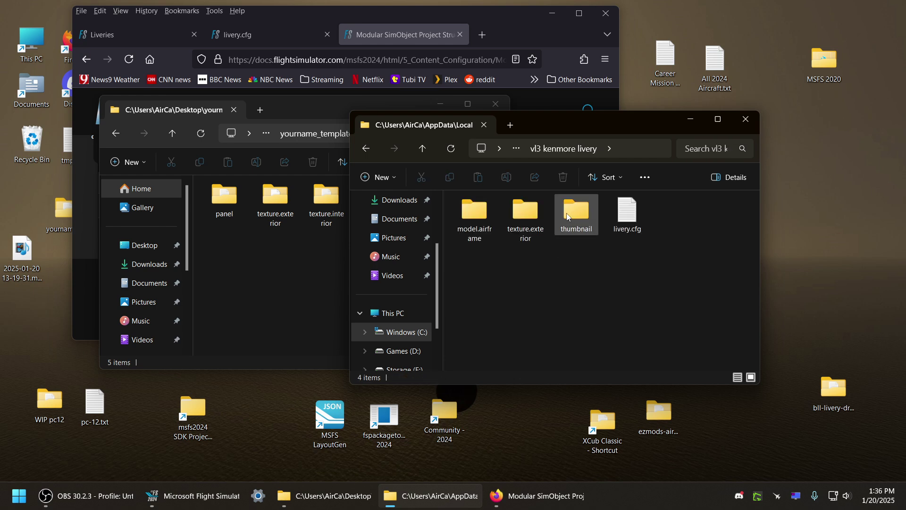
{"action": "left_click", "coordinate": [469, 231]}
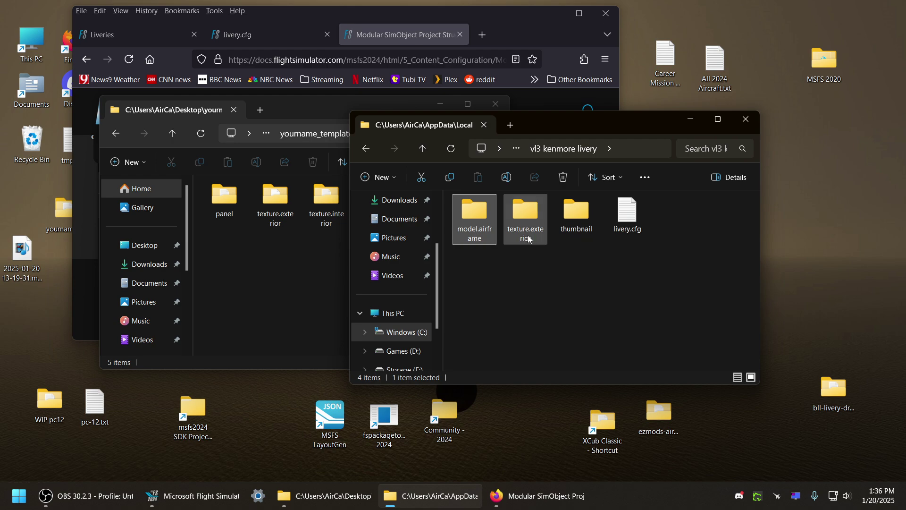
Step: Read Kenmore's livery.cfg, marking Panel_DynamicParameters, the required airframe tag and Name=Kenmore
{"action": "double_click", "coordinate": [625, 214]}
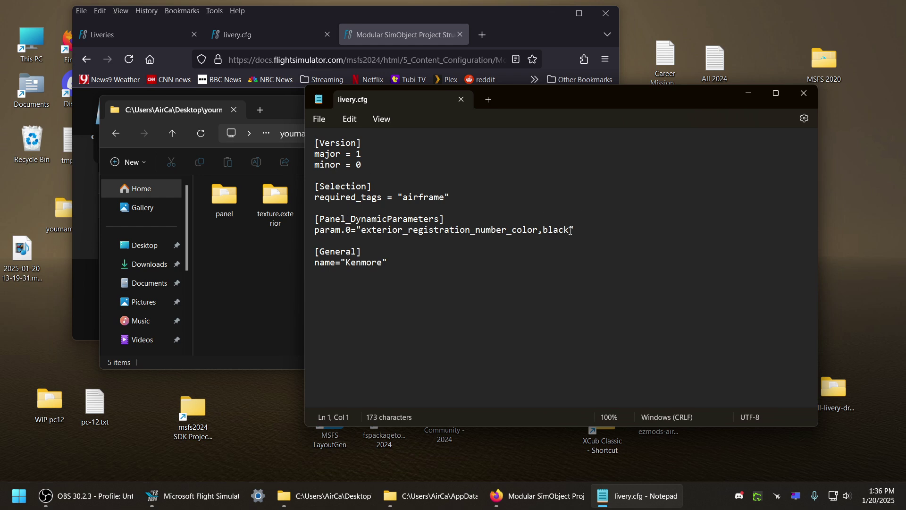
{"action": "left_click_drag", "start_coordinate": [571, 230], "coordinate": [314, 226]}
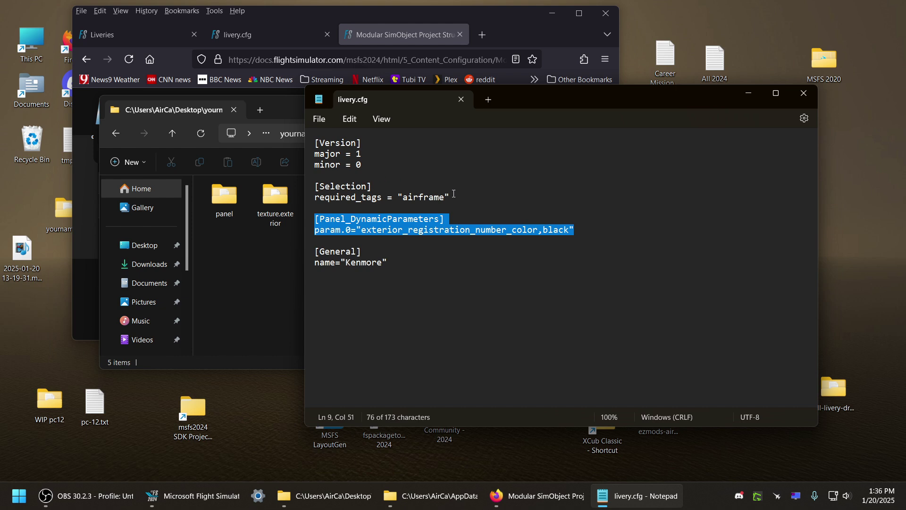
{"action": "left_click_drag", "start_coordinate": [445, 197], "coordinate": [320, 195]}
{"action": "left_click_drag", "start_coordinate": [400, 261], "coordinate": [335, 262]}
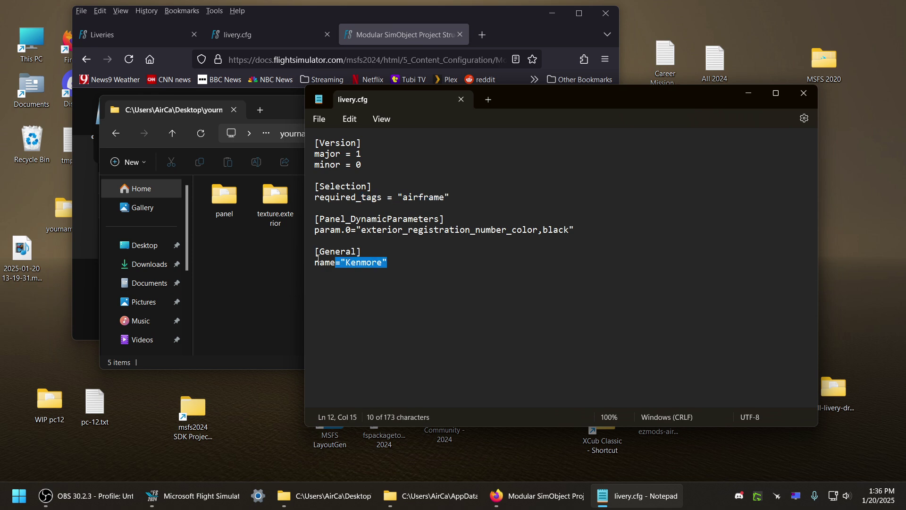
{"action": "left_click", "coordinate": [804, 93]}
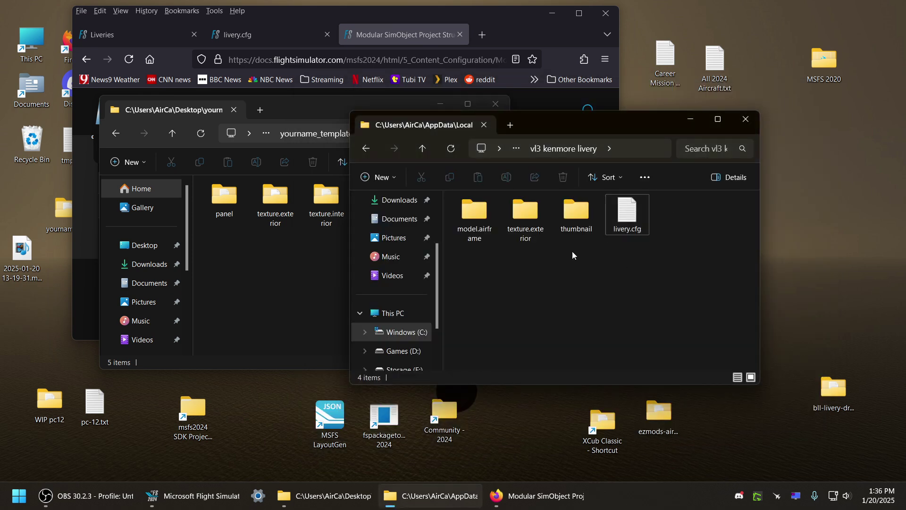
Step: Open and close the vl3 01 livery's livery.cfg for comparison
{"action": "left_click", "coordinate": [423, 148]}
{"action": "double_click", "coordinate": [525, 211]}
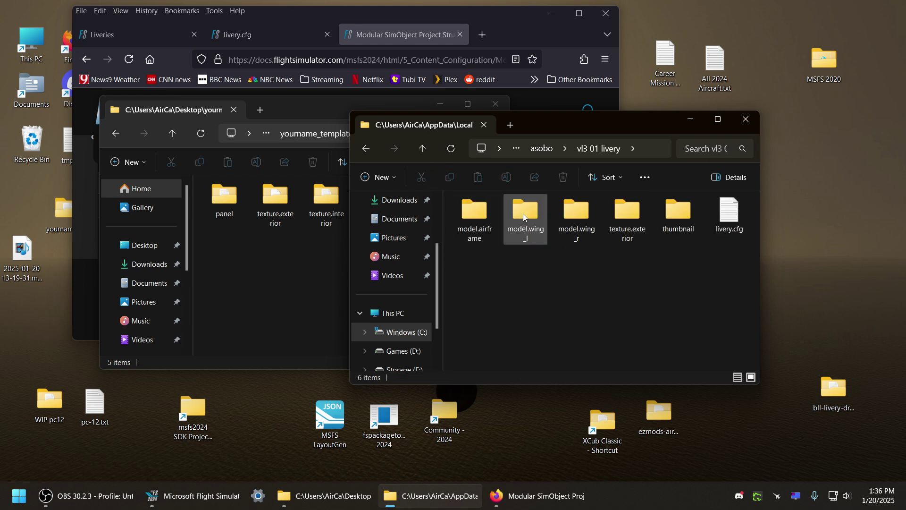
{"action": "left_click", "coordinate": [729, 211]}
{"action": "double_click", "coordinate": [729, 211]}
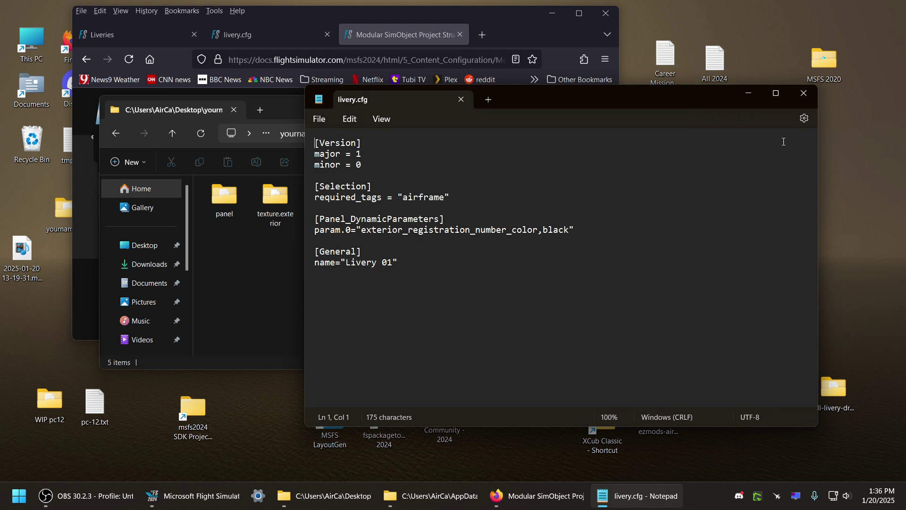
{"action": "left_click", "coordinate": [803, 94]}
Step: Open the default livery's livery.cfg and mark its Selection section airframe tag
{"action": "left_click", "coordinate": [423, 149]}
{"action": "double_click", "coordinate": [487, 211]}
{"action": "double_click", "coordinate": [576, 213]}
{"action": "left_click_drag", "start_coordinate": [463, 200], "coordinate": [316, 188]}
Step: Close the default livery.cfg and navigate back into asobo_vl3\liveries\asobo
{"action": "left_click", "coordinate": [803, 94]}
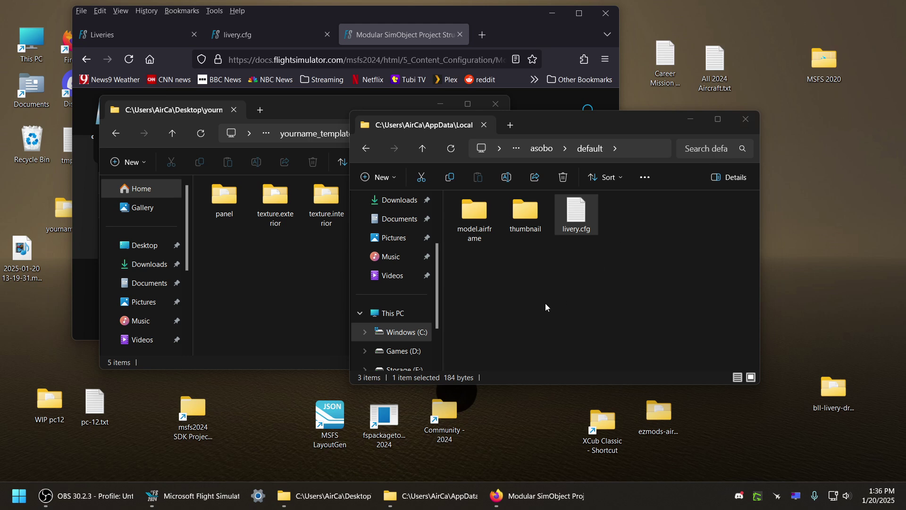
{"action": "left_click", "coordinate": [422, 149]}
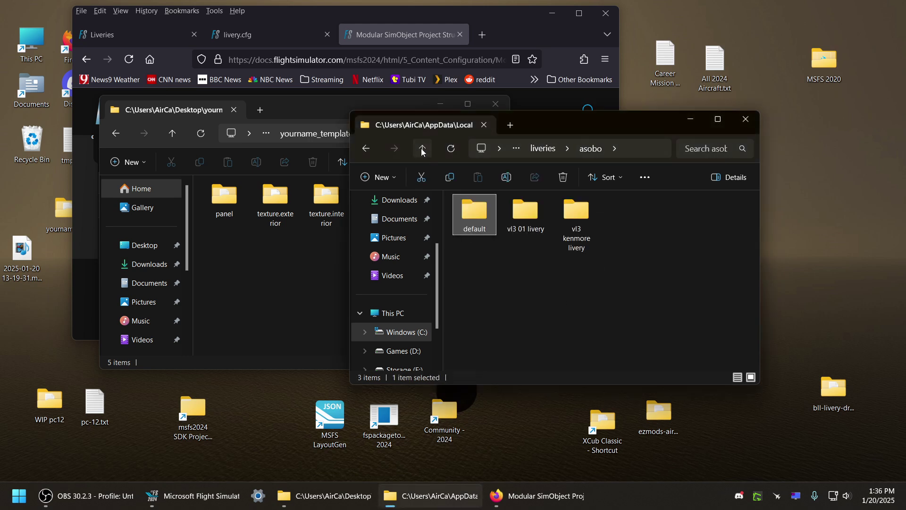
{"action": "left_click", "coordinate": [422, 148]}
{"action": "left_click", "coordinate": [422, 149]}
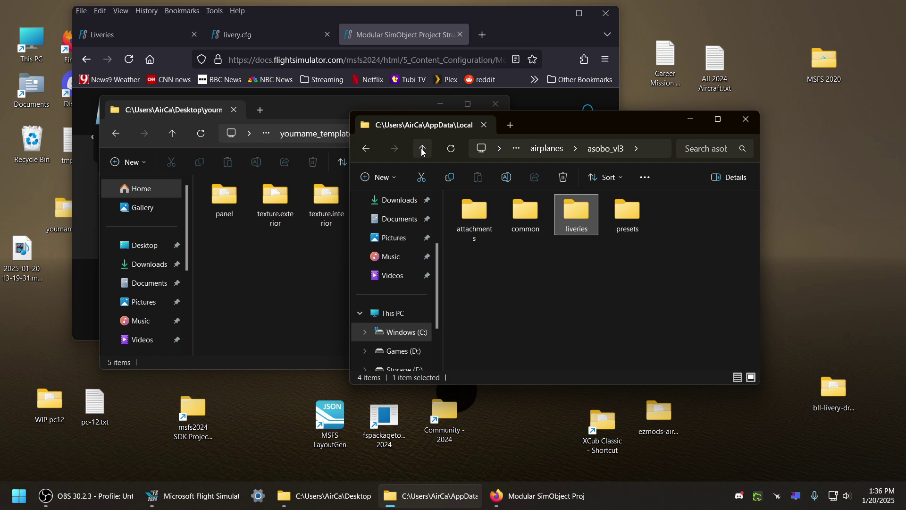
{"action": "double_click", "coordinate": [587, 229]}
{"action": "double_click", "coordinate": [484, 209]}
{"action": "left_click", "coordinate": [484, 210]}
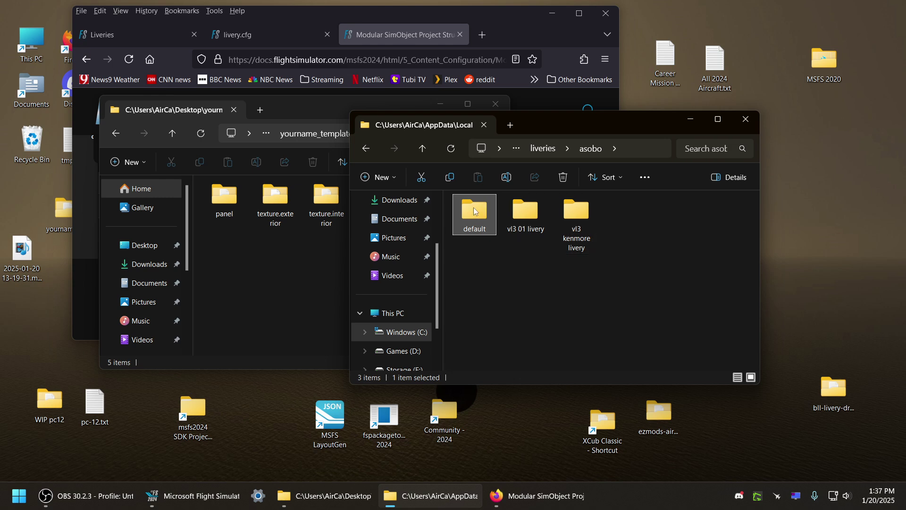
Step: Browse the default livery's model.airframe folder twice, returning to the asobo liveries folder
{"action": "double_click", "coordinate": [471, 211]}
{"action": "double_click", "coordinate": [478, 211]}
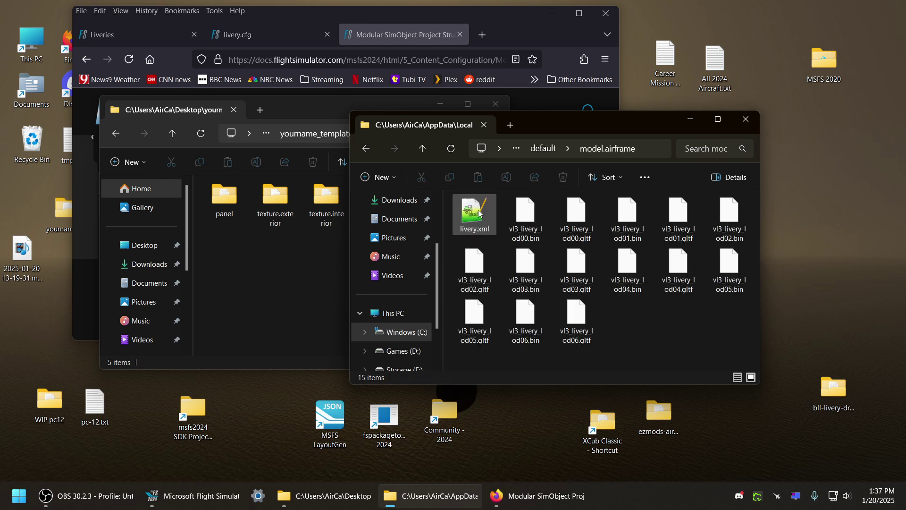
{"action": "left_click", "coordinate": [422, 149]}
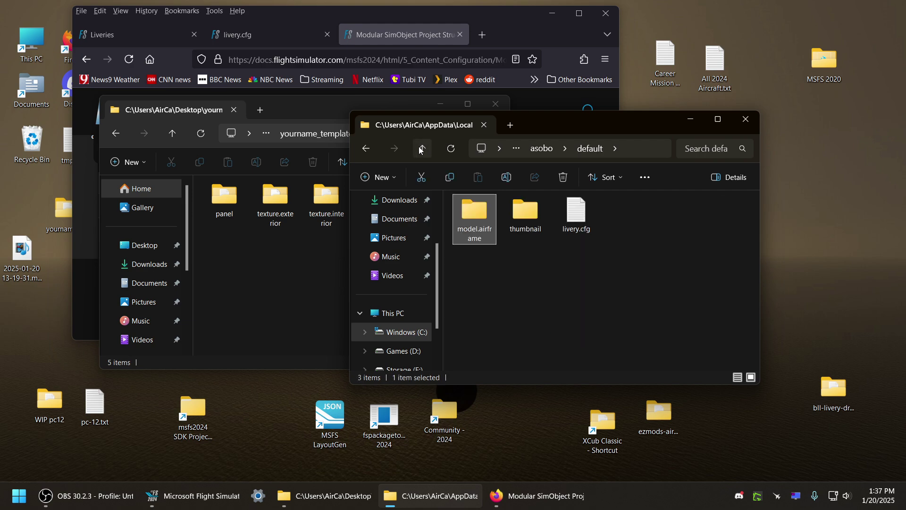
{"action": "left_click", "coordinate": [421, 149]}
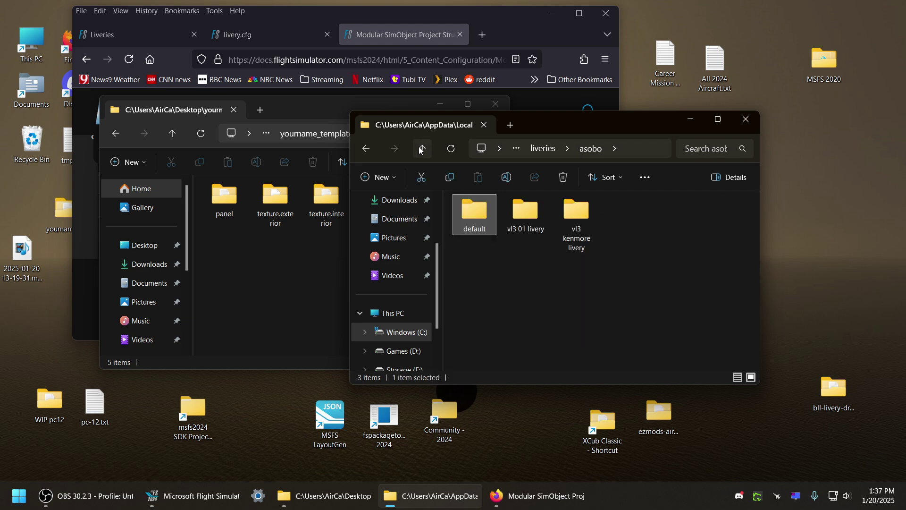
{"action": "double_click", "coordinate": [483, 214]}
{"action": "double_click", "coordinate": [482, 215]}
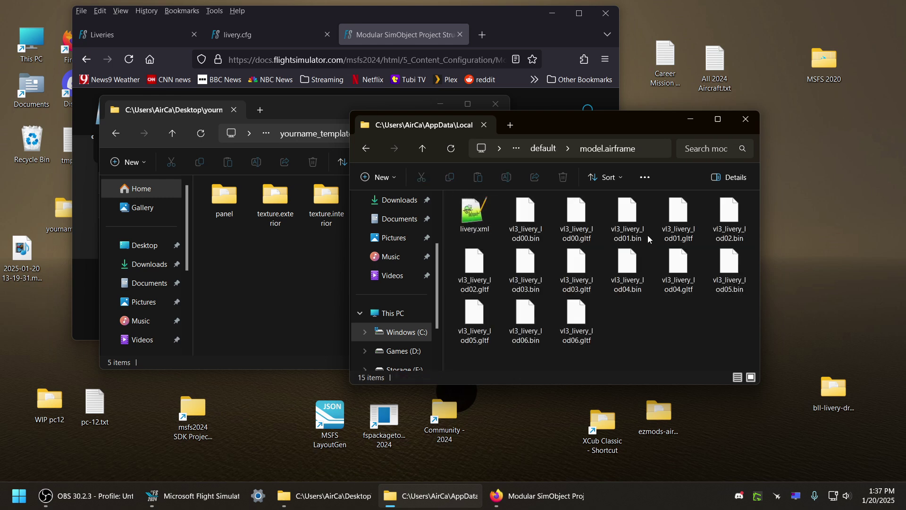
{"action": "left_click", "coordinate": [420, 149]}
{"action": "left_click", "coordinate": [420, 150]}
Step: Look inside vl3 01 livery's texture.exterior, then go up to the airplanes folder
{"action": "double_click", "coordinate": [529, 211]}
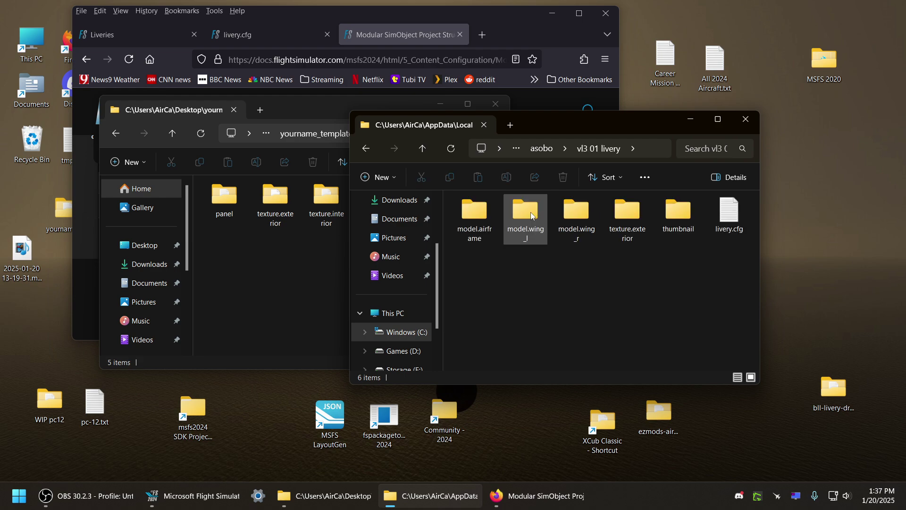
{"action": "double_click", "coordinate": [642, 215]}
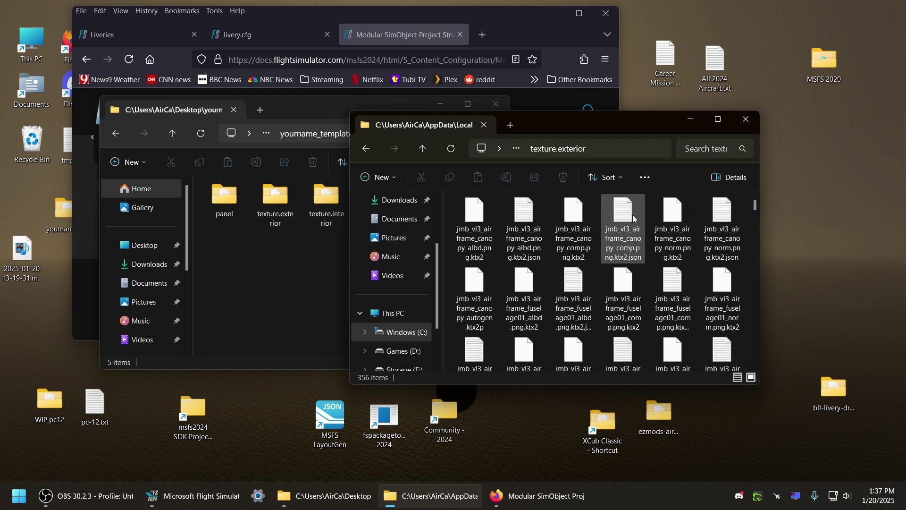
{"action": "left_click", "coordinate": [421, 149]}
{"action": "left_click", "coordinate": [421, 149]}
{"action": "left_click", "coordinate": [422, 149]}
{"action": "left_click", "coordinate": [422, 149]}
{"action": "left_click", "coordinate": [422, 149]}
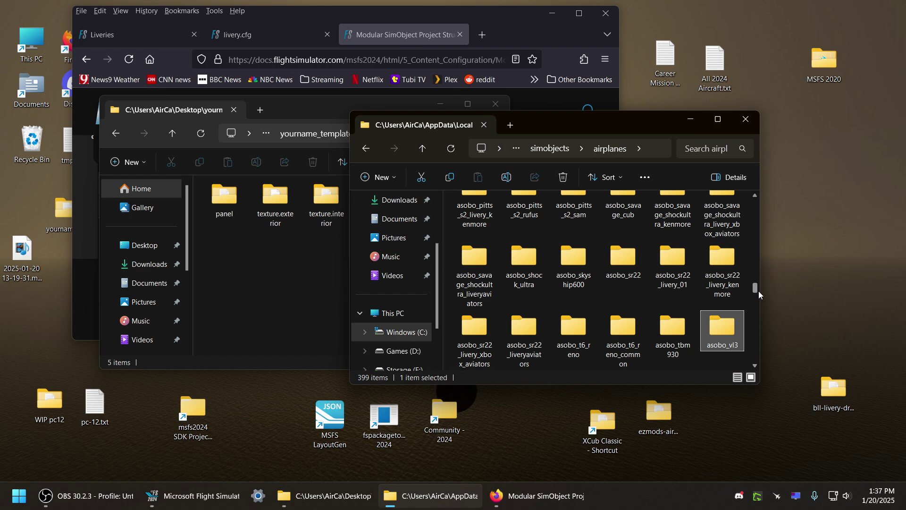
{"action": "left_click_drag", "start_coordinate": [755, 289], "coordinate": [755, 295]}
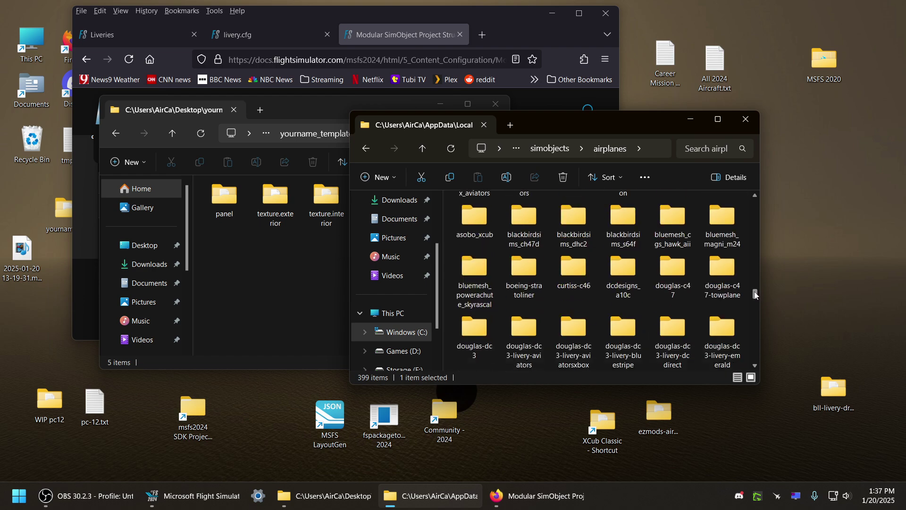
{"action": "double_click", "coordinate": [657, 272]}
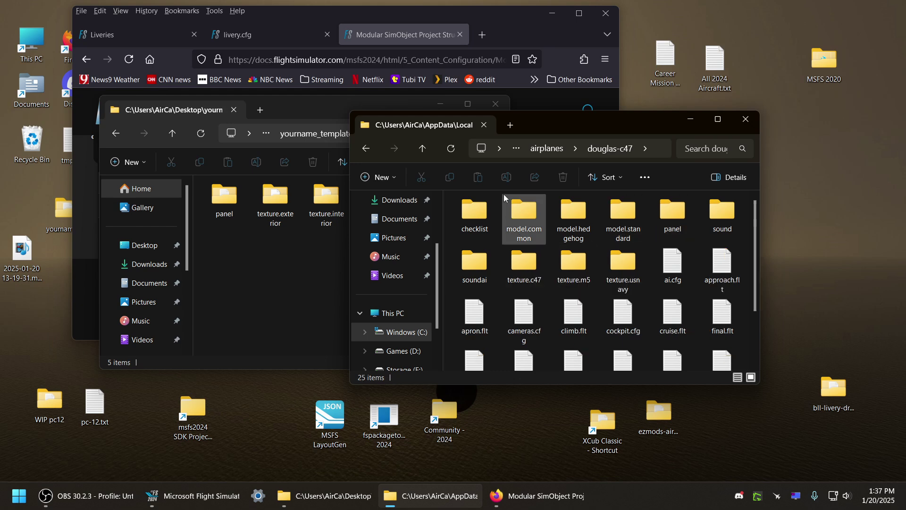
{"action": "left_click", "coordinate": [423, 149]}
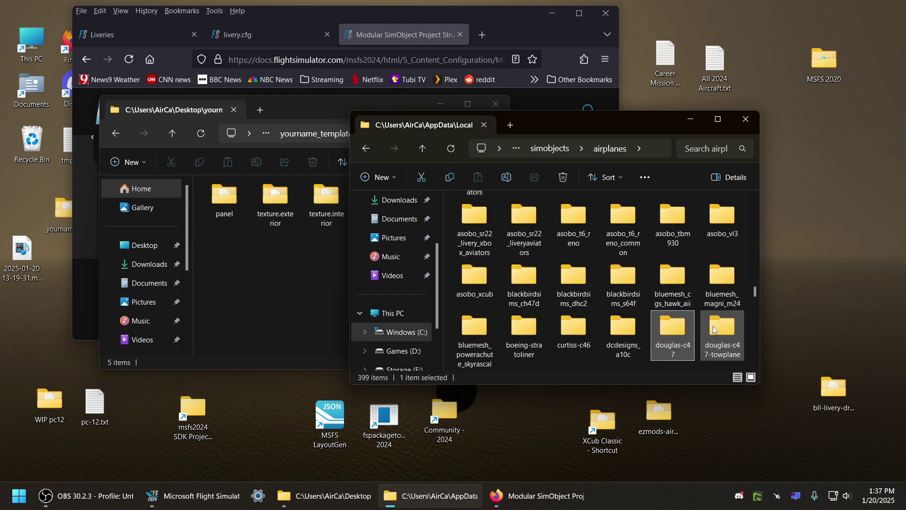
{"action": "double_click", "coordinate": [582, 330]}
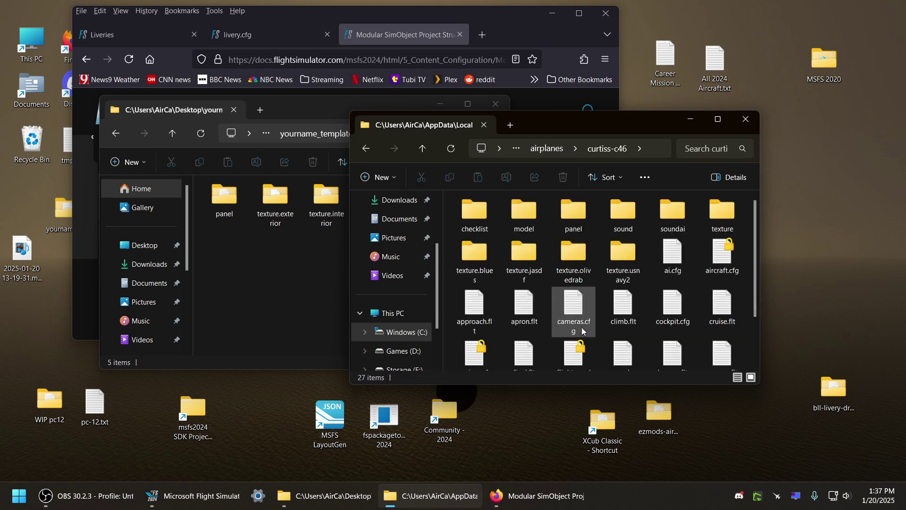
{"action": "left_click", "coordinate": [422, 149]}
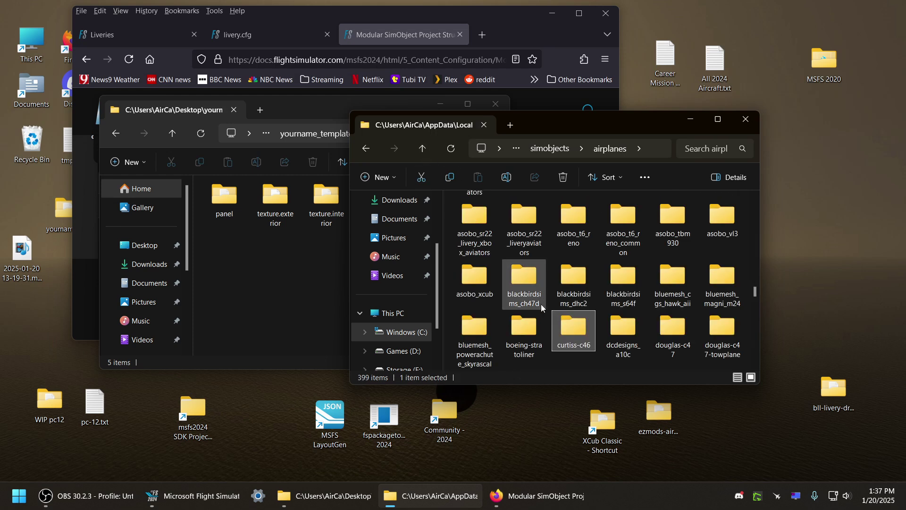
{"action": "double_click", "coordinate": [524, 332]}
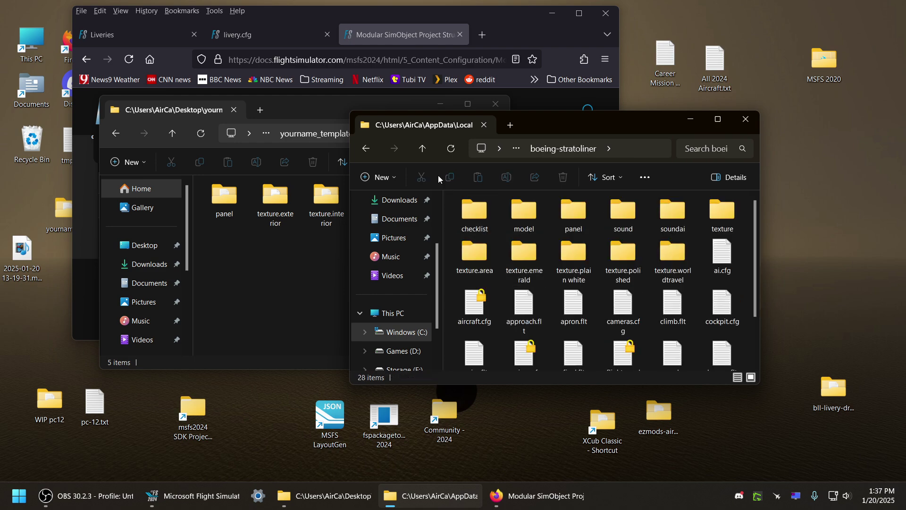
Step: Browse asobo_tbm930\liveries\asobo and look into the default and 01 livery folders
{"action": "left_click", "coordinate": [423, 149]}
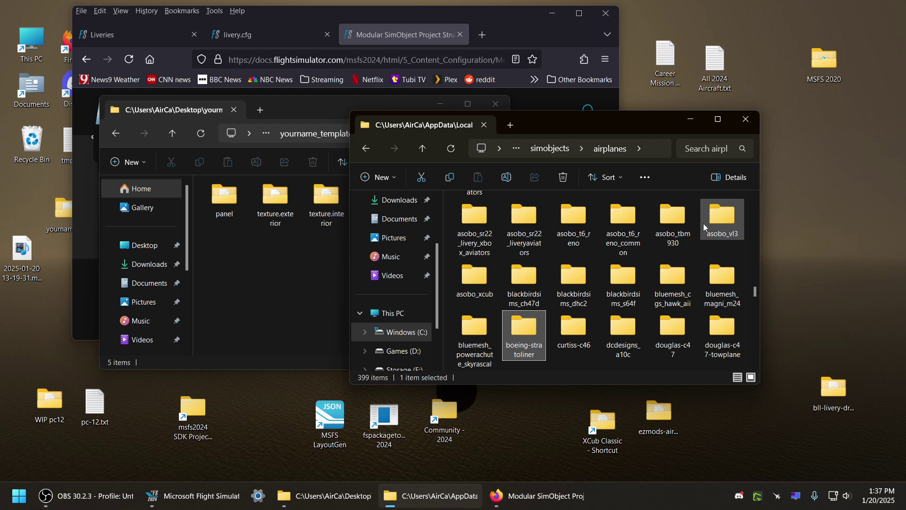
{"action": "double_click", "coordinate": [673, 217]}
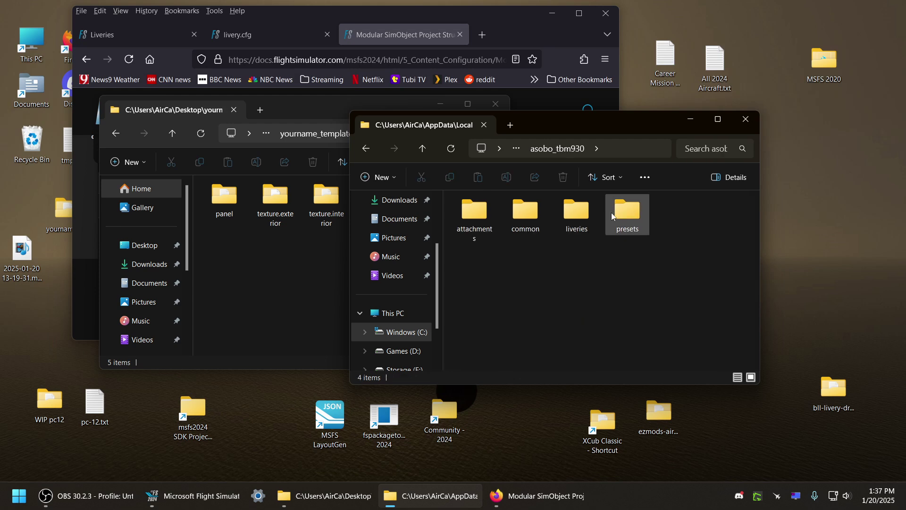
{"action": "double_click", "coordinate": [575, 215]}
{"action": "double_click", "coordinate": [482, 214]}
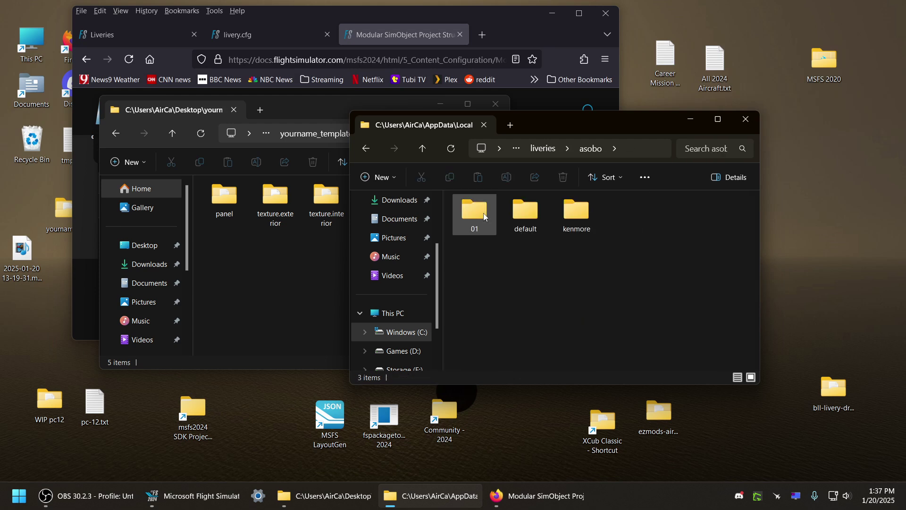
{"action": "double_click", "coordinate": [522, 211]}
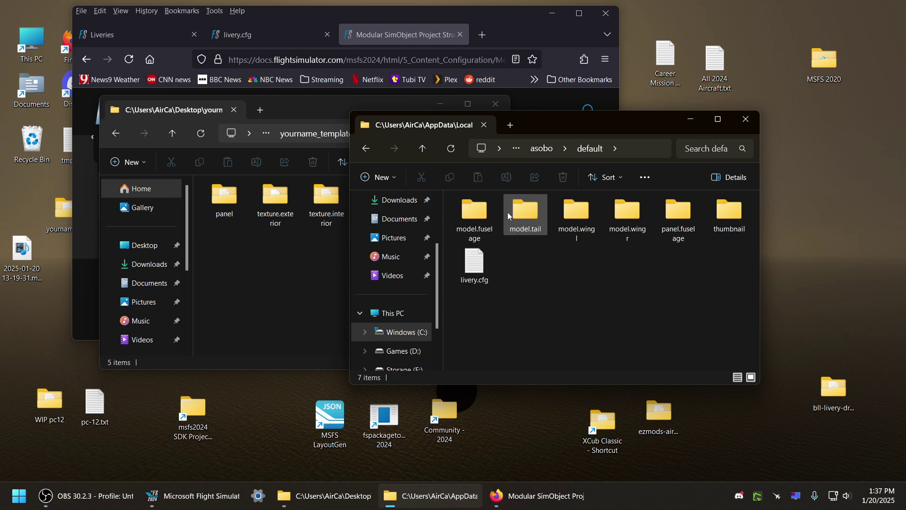
{"action": "left_click", "coordinate": [423, 156]}
{"action": "double_click", "coordinate": [474, 208]}
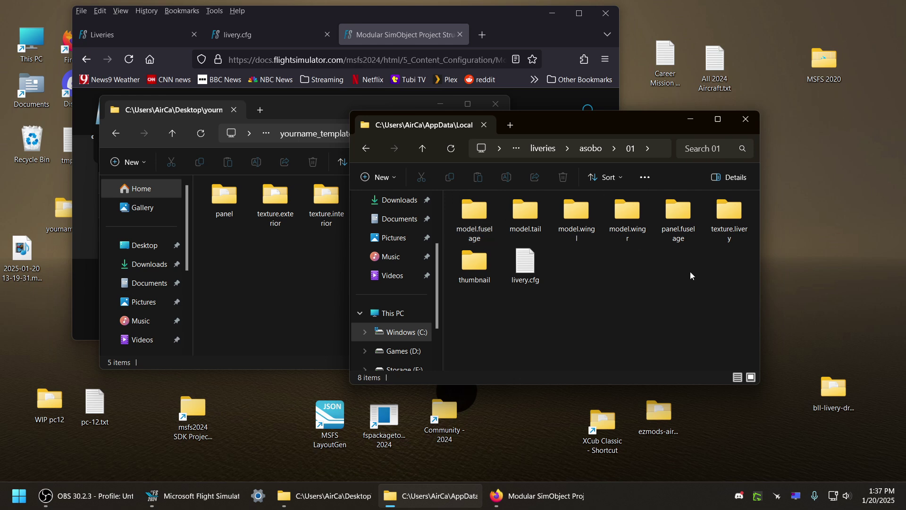
{"action": "left_click", "coordinate": [423, 151]}
Step: Review the editable colours section of the TBM 01 livery.cfg
{"action": "double_click", "coordinate": [480, 216]}
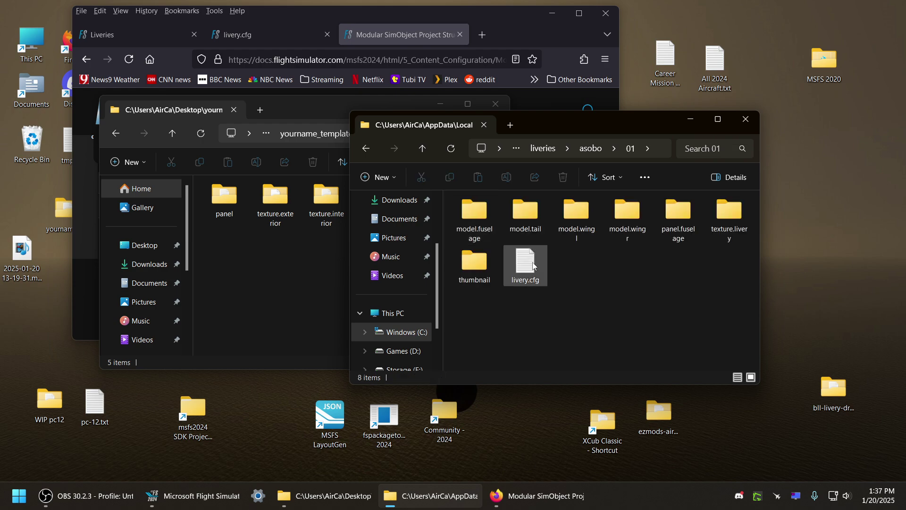
{"action": "double_click", "coordinate": [532, 262]}
{"action": "left_click_drag", "start_coordinate": [421, 291], "coordinate": [302, 214]}
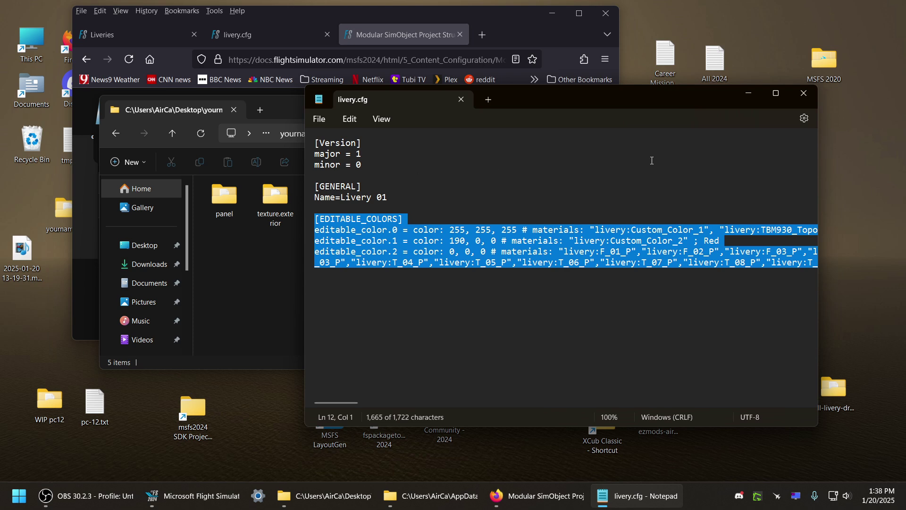
{"action": "left_click", "coordinate": [805, 95]}
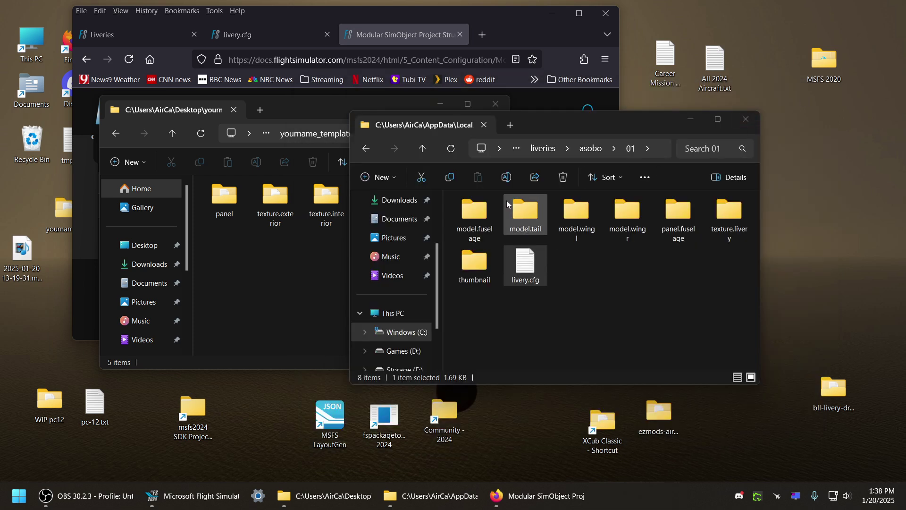
{"action": "left_click", "coordinate": [422, 149]}
Step: Review kenmore's livery.cfg, checking Name=Kenmore and its editable colours section
{"action": "double_click", "coordinate": [576, 210]}
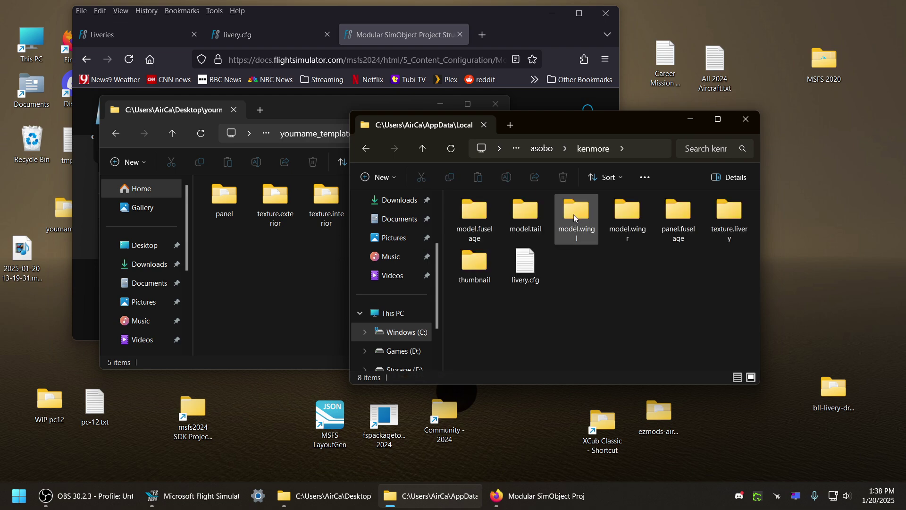
{"action": "left_click", "coordinate": [528, 267]}
{"action": "double_click", "coordinate": [528, 268]}
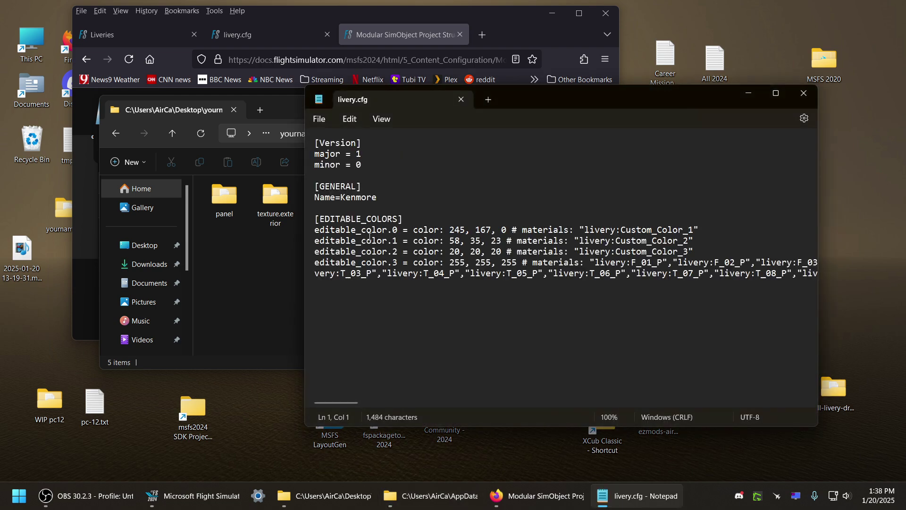
{"action": "left_click", "coordinate": [380, 198]}
{"action": "left_click_drag", "start_coordinate": [440, 294], "coordinate": [302, 217]}
{"action": "left_click", "coordinate": [804, 93]}
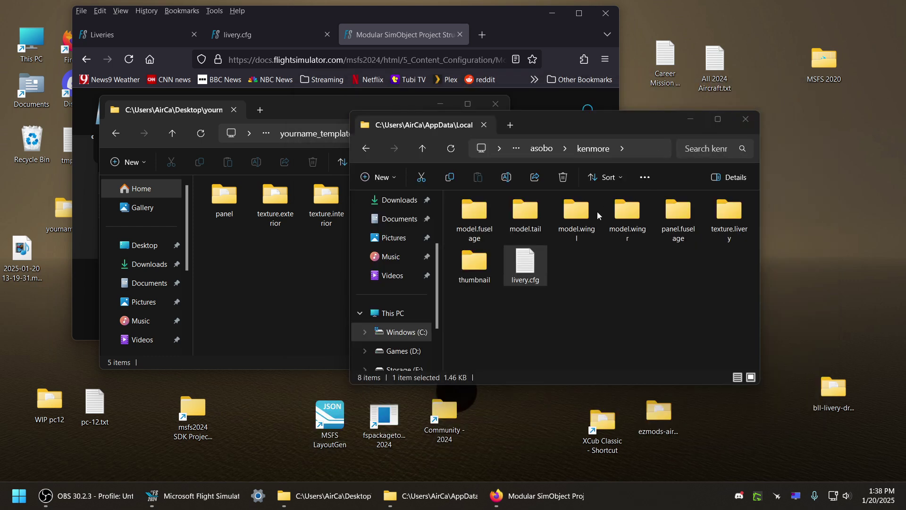
Step: Read the panel.fuselage panel.cfg, then go back up to the TBM 930 liveries folder
{"action": "double_click", "coordinate": [674, 220]}
{"action": "left_click", "coordinate": [474, 216]}
{"action": "double_click", "coordinate": [475, 216]}
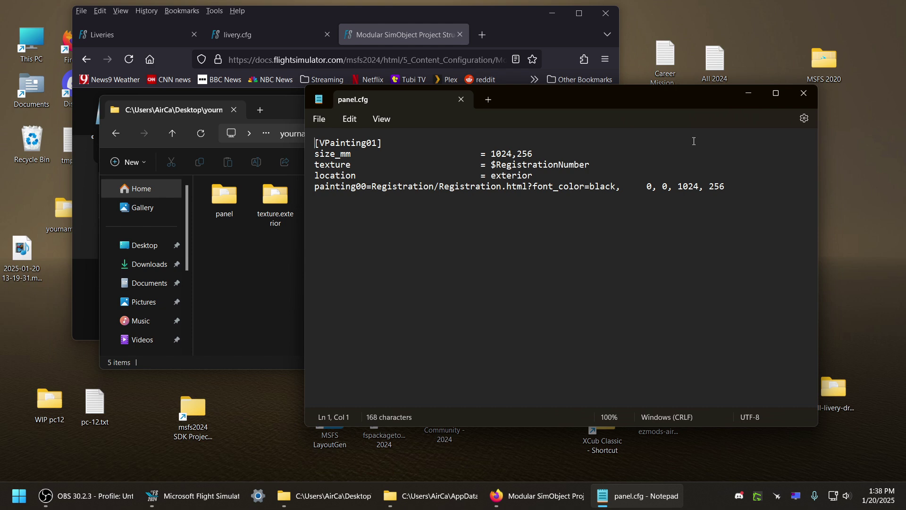
{"action": "left_click", "coordinate": [804, 96]}
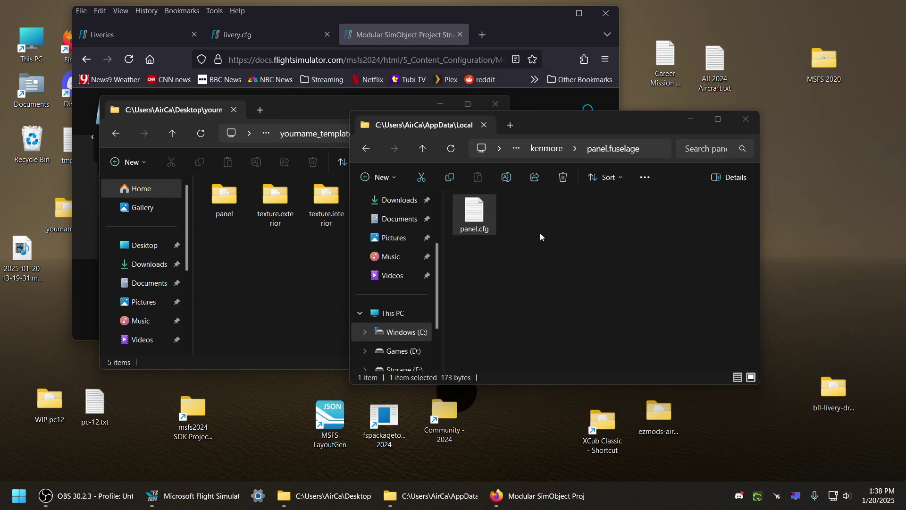
{"action": "left_click", "coordinate": [422, 149]}
{"action": "left_click", "coordinate": [422, 148]}
{"action": "left_click", "coordinate": [422, 149]}
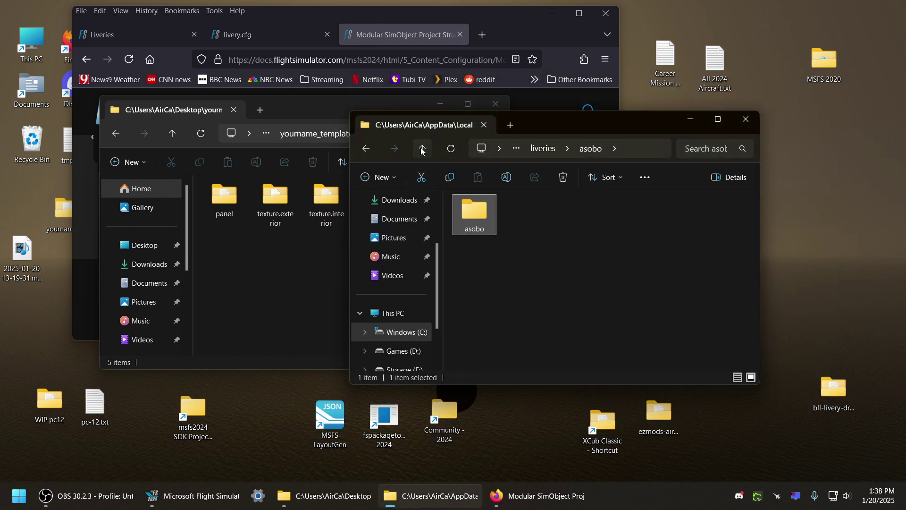
Step: Close the TBM 930 reference window and select the texture.exterior and texture.interior folders
{"action": "left_click", "coordinate": [746, 119]}
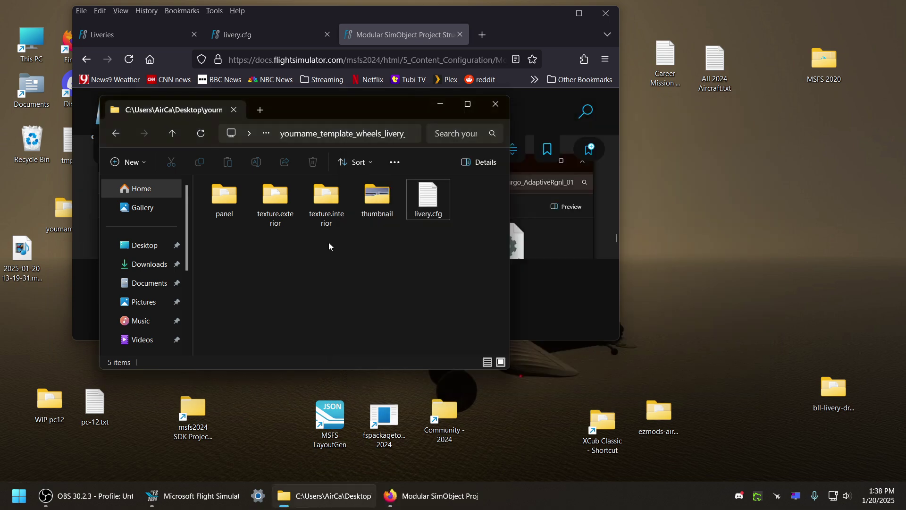
{"action": "left_click", "coordinate": [273, 217]}
{"action": "left_click", "coordinate": [326, 216]}
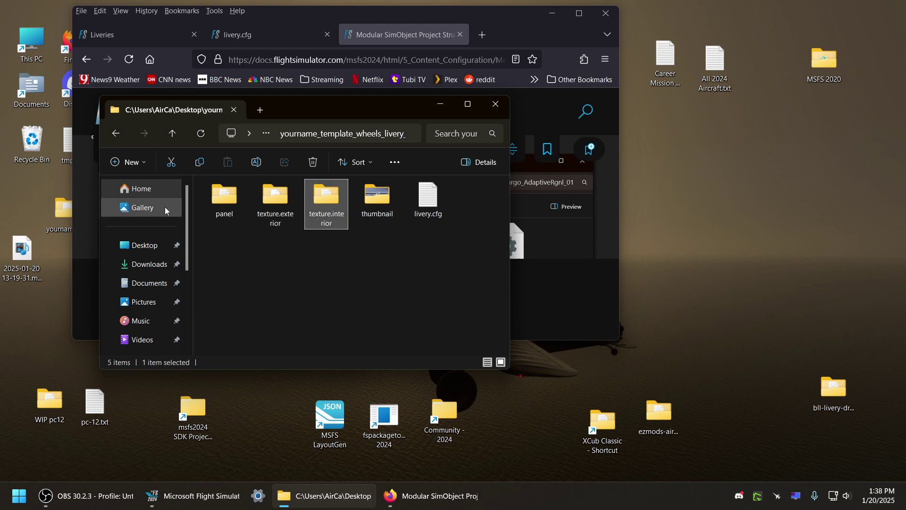
Step: Climb up through liveries to the blackbirdsims_dhc2 folder, then return to the SDK documentation
{"action": "left_click", "coordinate": [174, 133]}
{"action": "left_click", "coordinate": [175, 133]}
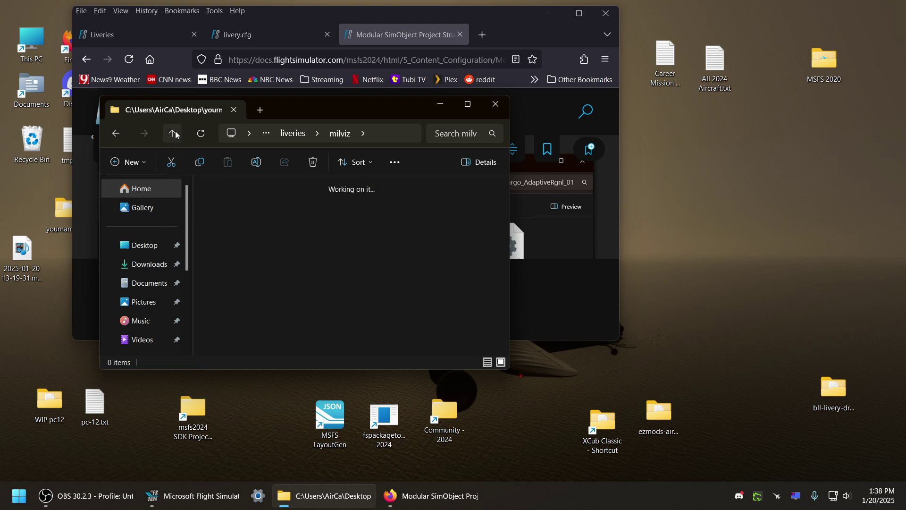
{"action": "left_click", "coordinate": [174, 133]}
{"action": "left_click", "coordinate": [175, 133]}
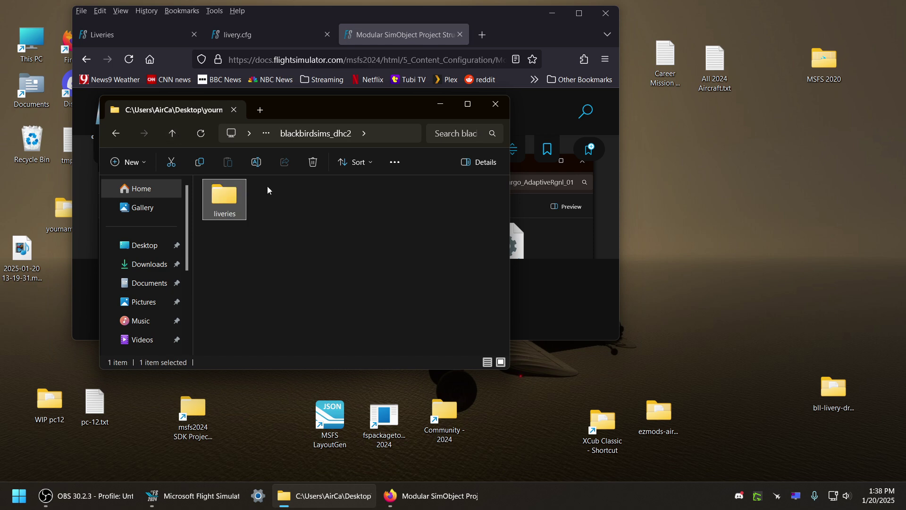
{"action": "left_click", "coordinate": [572, 319]}
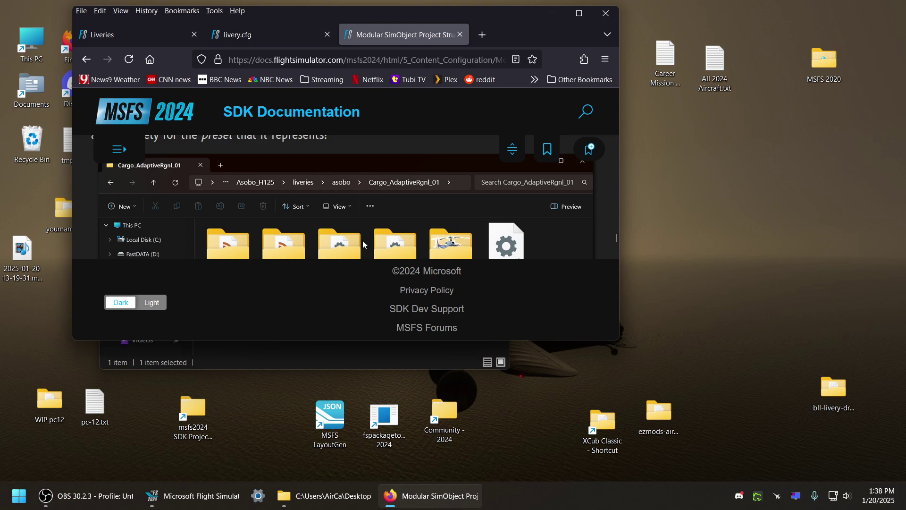
Step: Maximize the SDK docs and open attachment.cfg to read its [Version] and [Inherit] sections
{"action": "left_click_drag", "start_coordinate": [489, 19], "coordinate": [585, 30]}
{"action": "double_click", "coordinate": [585, 30]}
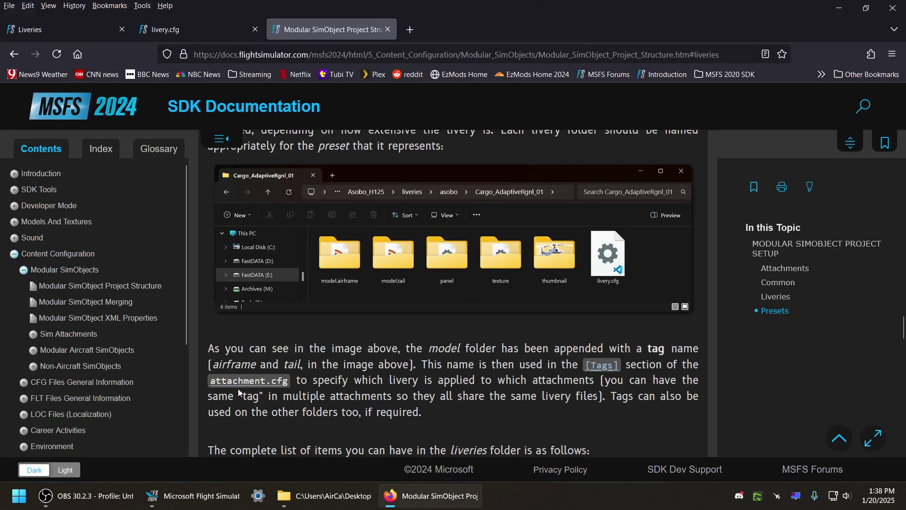
{"action": "left_click", "coordinate": [256, 380]}
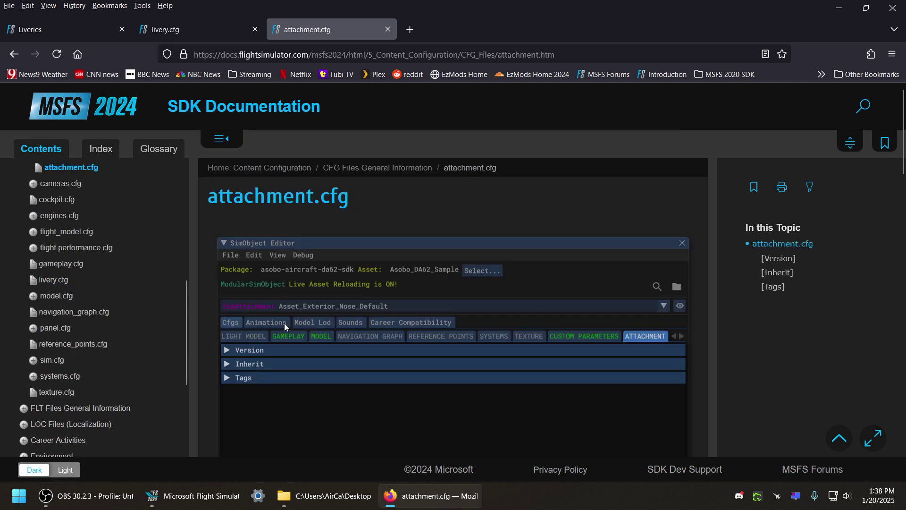
{"action": "scroll", "coordinate": [341, 301], "scroll_direction": "down", "scroll_amount": 6}
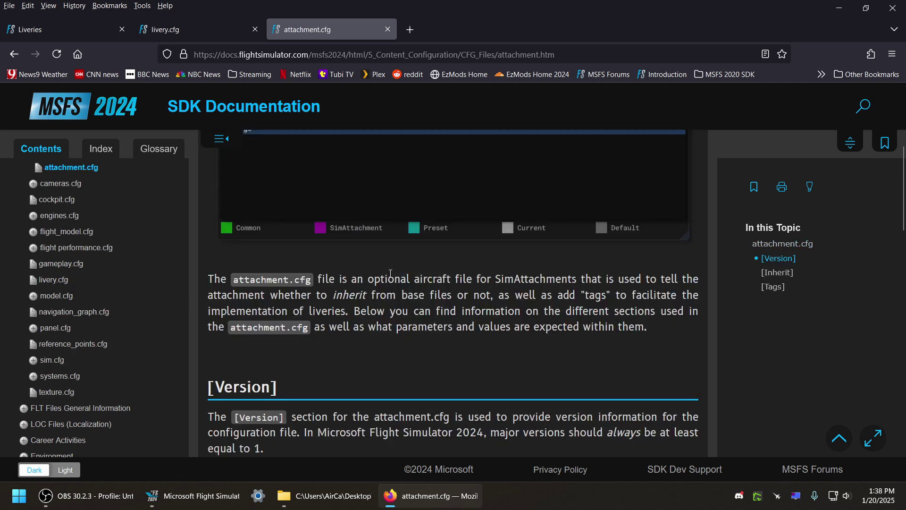
{"action": "scroll", "coordinate": [390, 274], "scroll_direction": "down", "scroll_amount": 7}
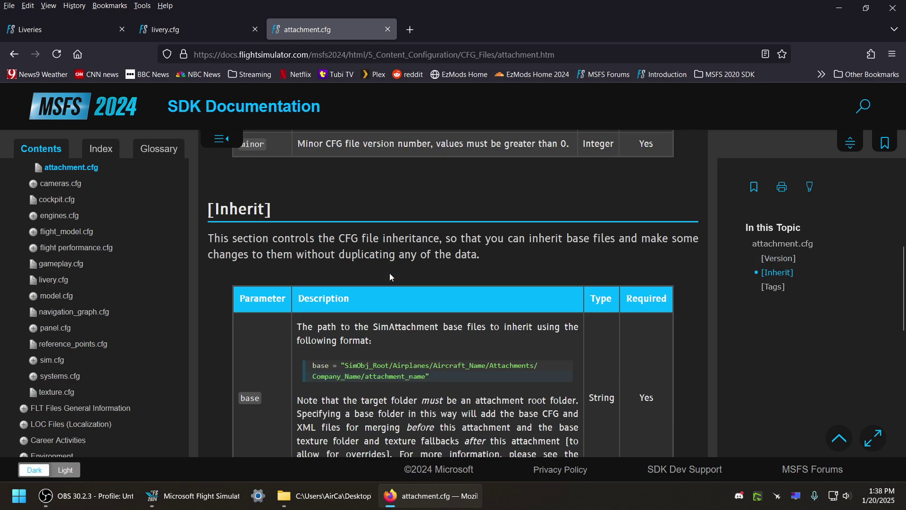
{"action": "scroll", "coordinate": [390, 277], "scroll_direction": "up", "scroll_amount": 13}
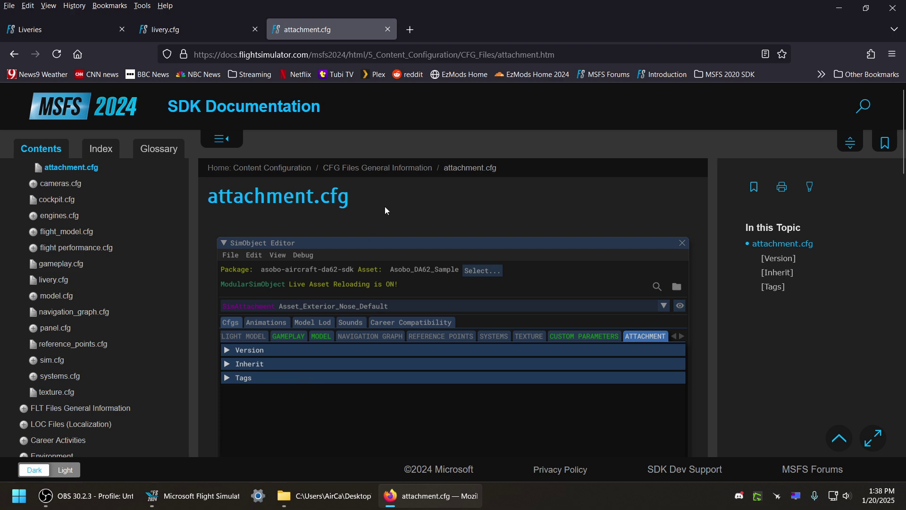
Step: Restore the SDK documentation window to normal size and close the browser
{"action": "double_click", "coordinate": [463, 7]}
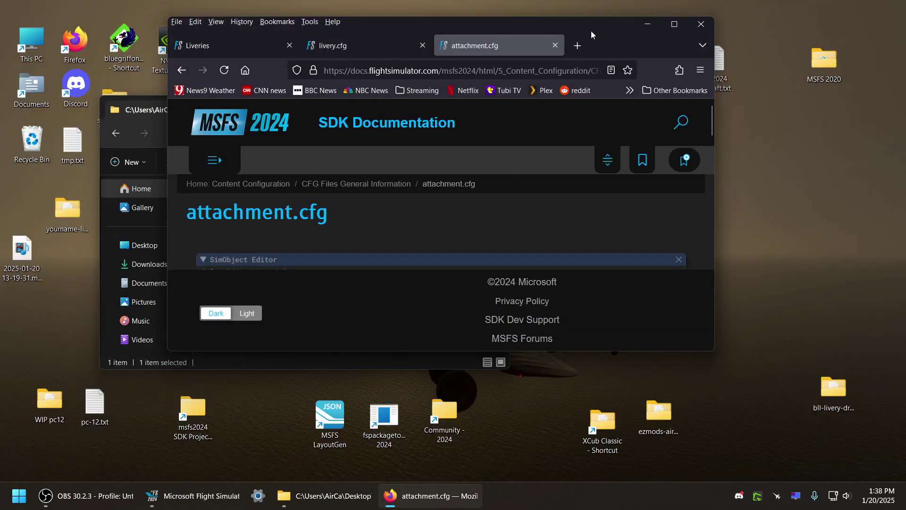
{"action": "left_click_drag", "start_coordinate": [607, 30], "coordinate": [661, 75]}
{"action": "left_click", "coordinate": [767, 71]}
Step: Check the floats and wheels templates in liveries > milviz, close Explorer, and rearrange the template folder and mp4 icons
{"action": "double_click", "coordinate": [224, 194]}
{"action": "double_click", "coordinate": [224, 194]}
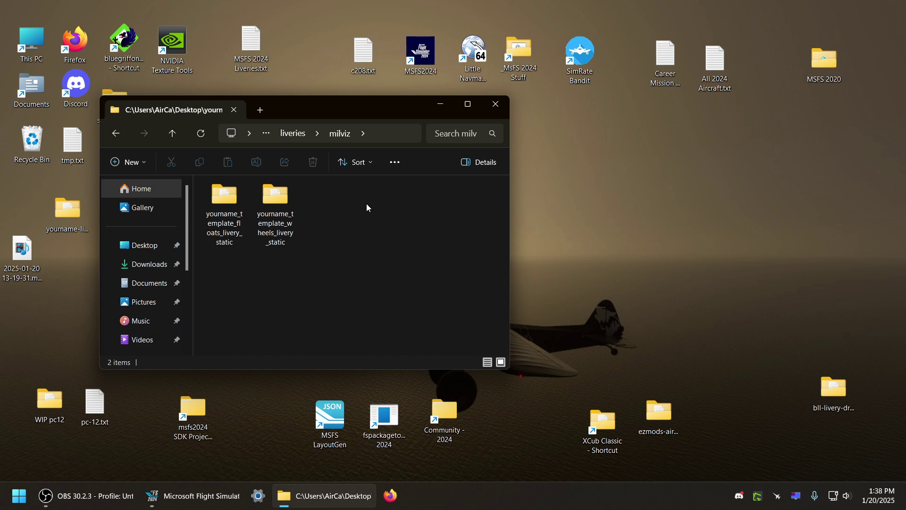
{"action": "left_click_drag", "start_coordinate": [362, 112], "coordinate": [404, 99]}
{"action": "left_click", "coordinate": [547, 93]}
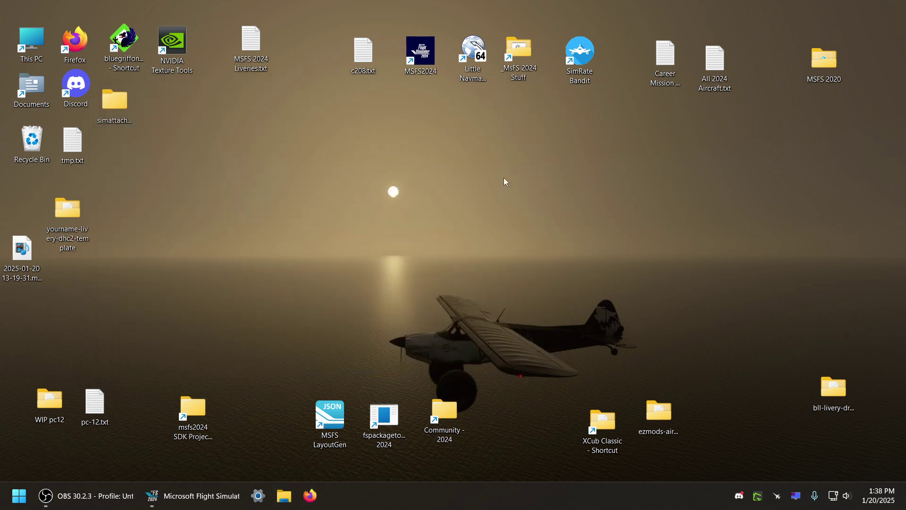
{"action": "left_click_drag", "start_coordinate": [84, 214], "coordinate": [110, 199]}
{"action": "left_click_drag", "start_coordinate": [22, 249], "coordinate": [77, 256]}
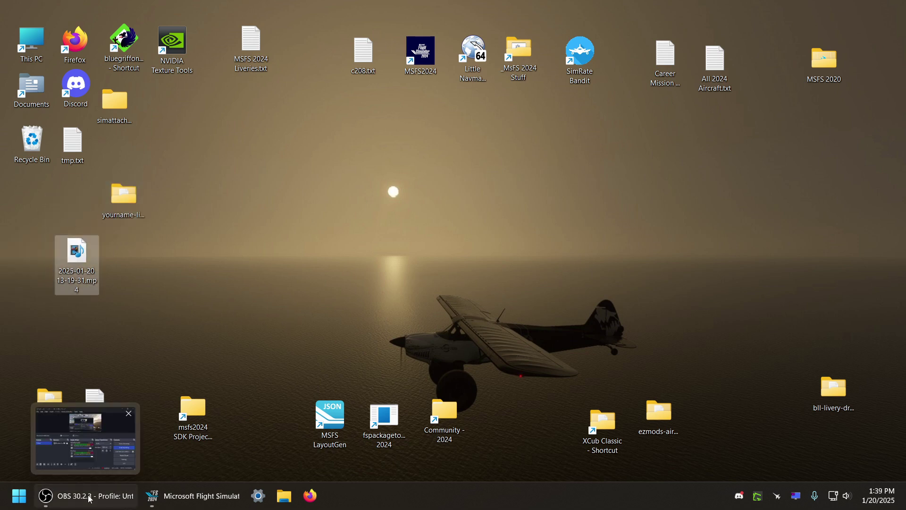
Step: Restore the OBS Studio window from the taskbar and move it up and left
{"action": "left_click", "coordinate": [104, 492]}
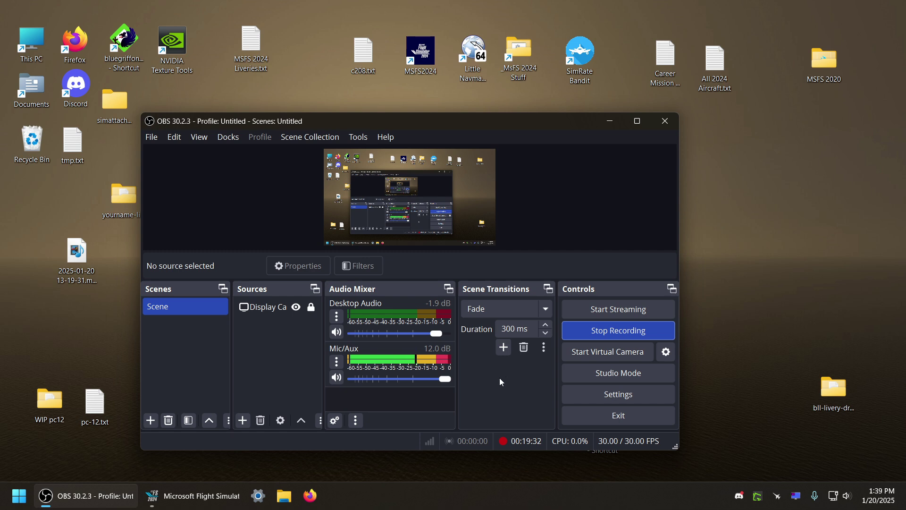
{"action": "left_click_drag", "start_coordinate": [515, 123], "coordinate": [489, 99]}
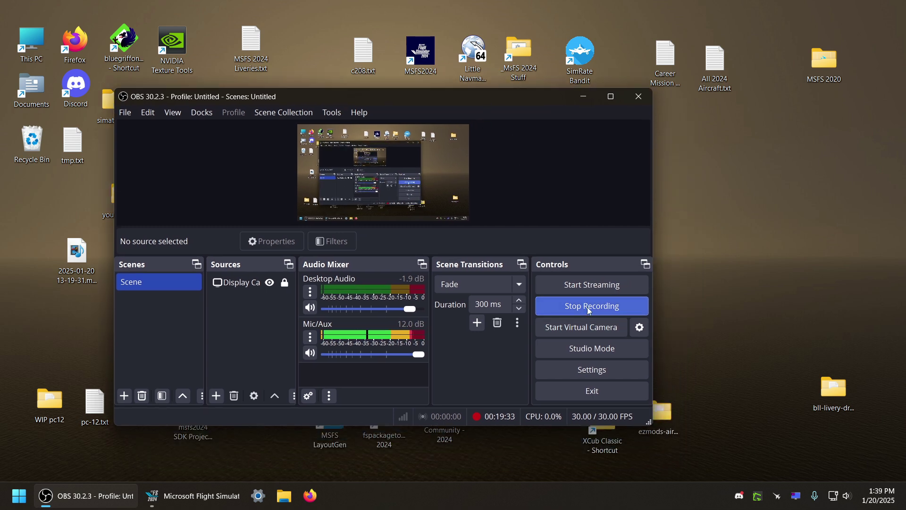